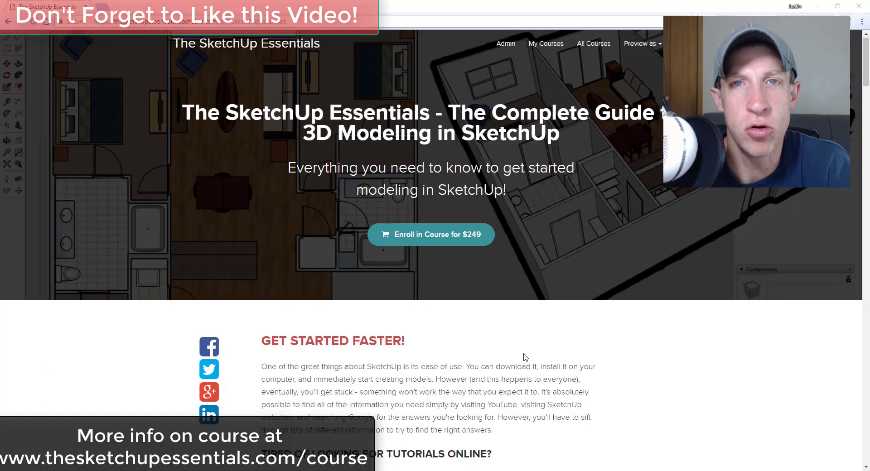
# - Look through The SketchUp Essentials course page, from the introduction through the modeling topics to the frequently asked questions and enrollment section
pyautogui.scroll(-5, 517, 356)
pyautogui.scroll(-6, 524, 355)
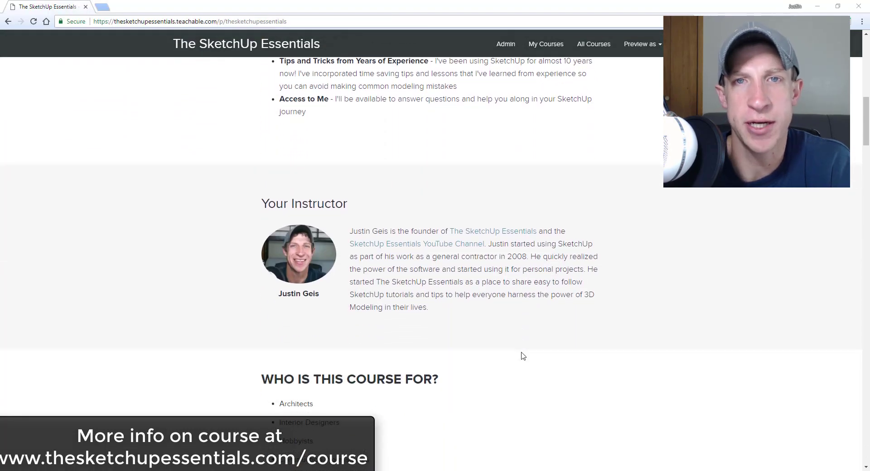
pyautogui.scroll(-6, 524, 357)
pyautogui.scroll(-7, 523, 358)
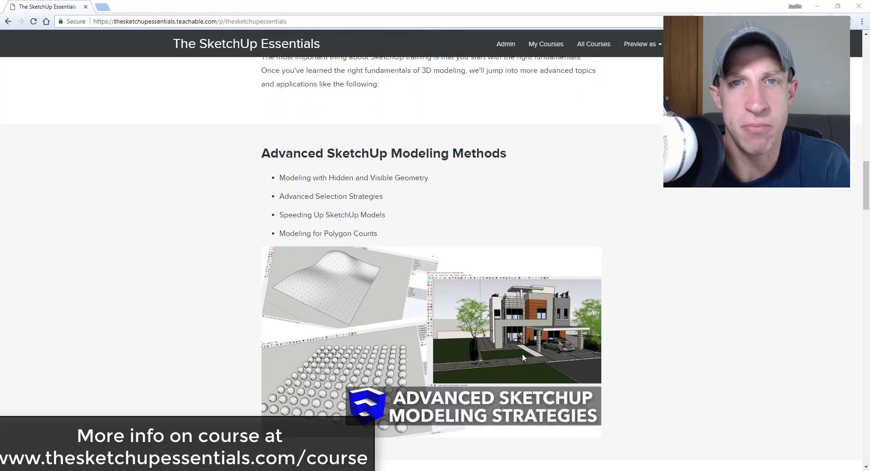
pyautogui.scroll(-4, 523, 358)
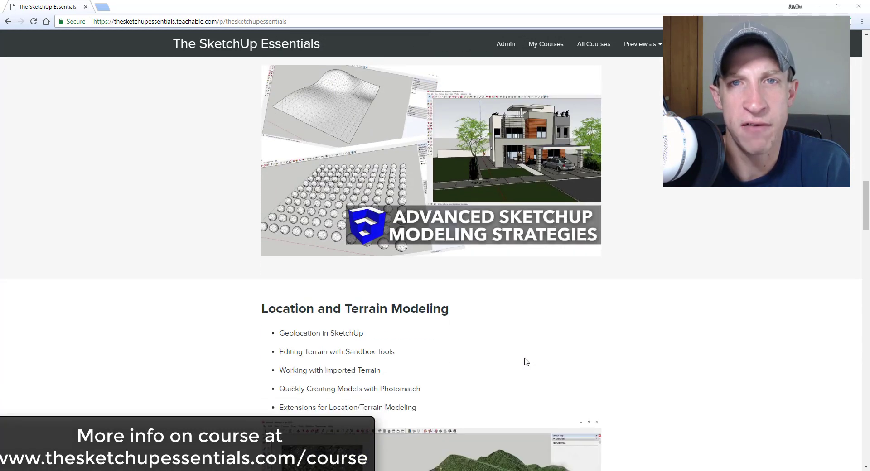
pyautogui.scroll(-4, 526, 362)
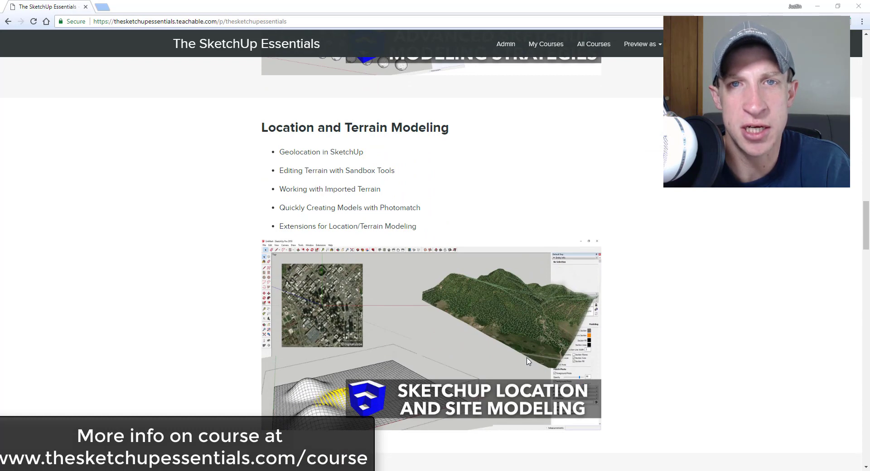
pyautogui.scroll(-8, 527, 361)
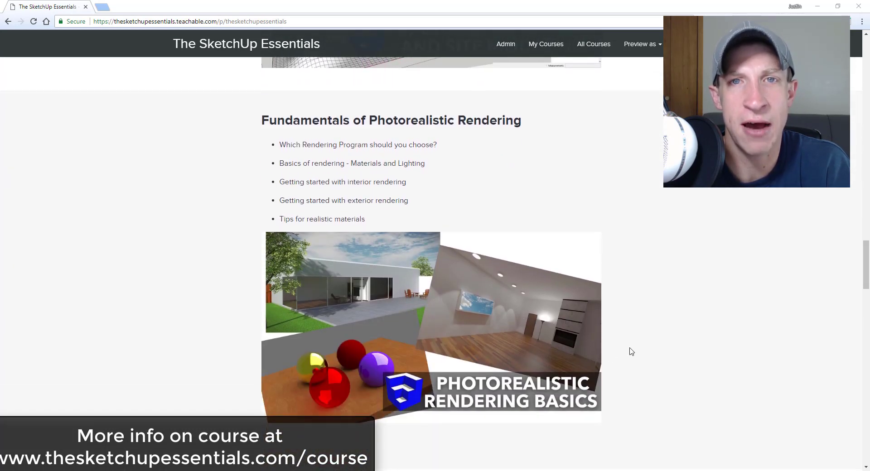
pyautogui.scroll(-4, 630, 351)
pyautogui.scroll(-6, 631, 352)
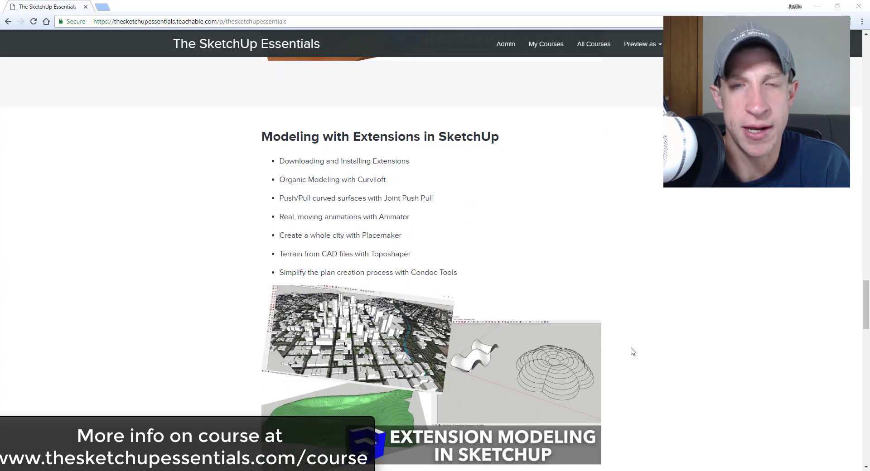
pyautogui.scroll(-8, 634, 351)
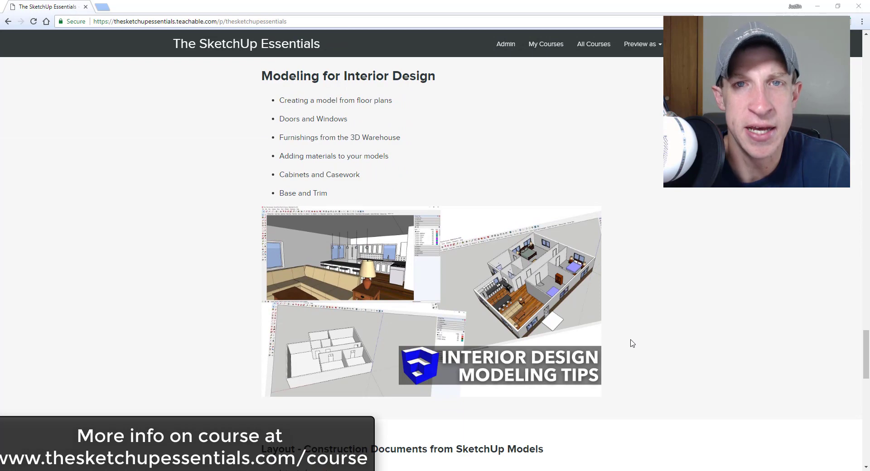
pyautogui.scroll(-6, 635, 333)
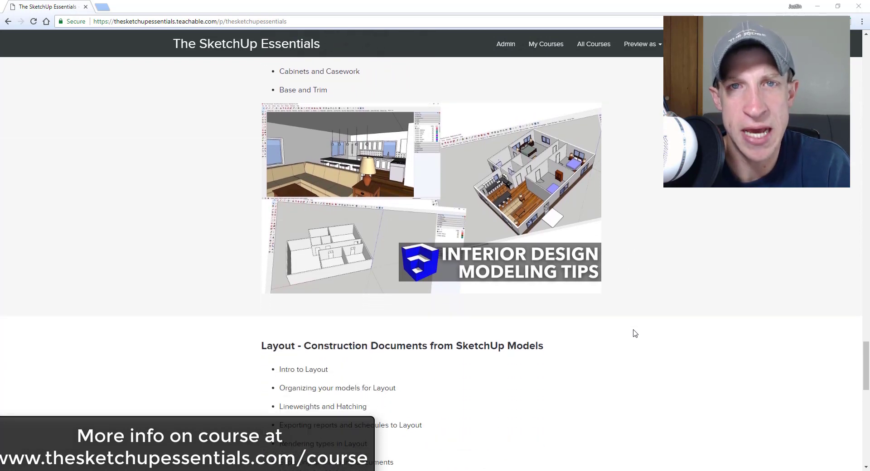
pyautogui.scroll(-2, 635, 333)
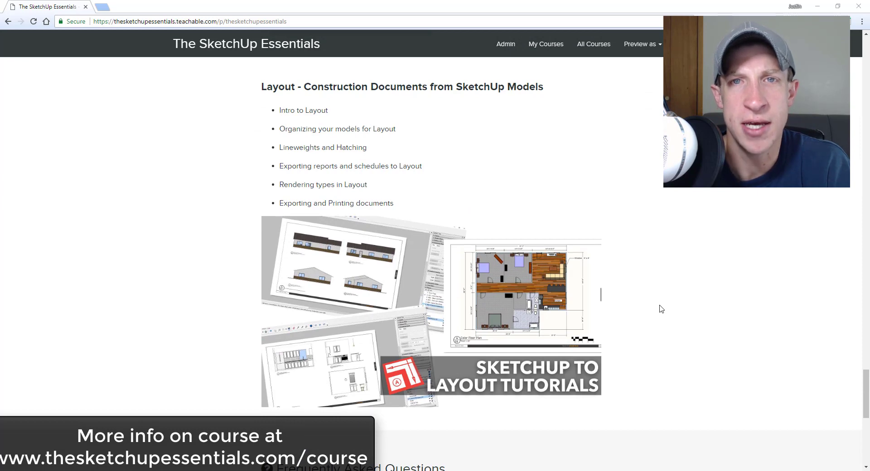
pyautogui.scroll(-7, 663, 308)
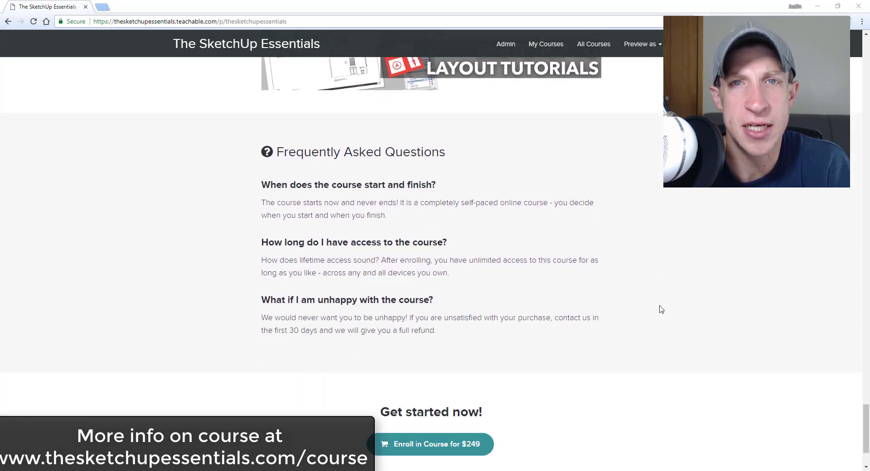
pyautogui.scroll(-3, 658, 309)
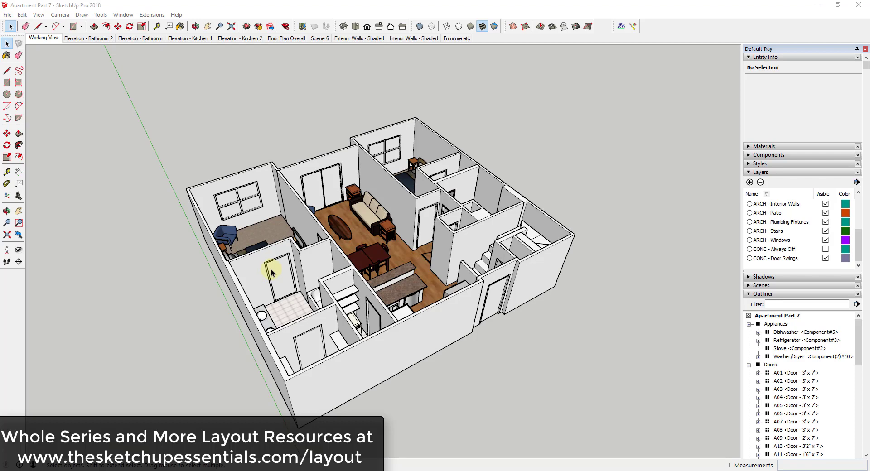
# - In SketchUp, collapse the entire Apartment Part 7 Outliner hierarchy to its top-level groups
pyautogui.moveTo(626, 250); pyautogui.dragTo(472, 247, button='middle')
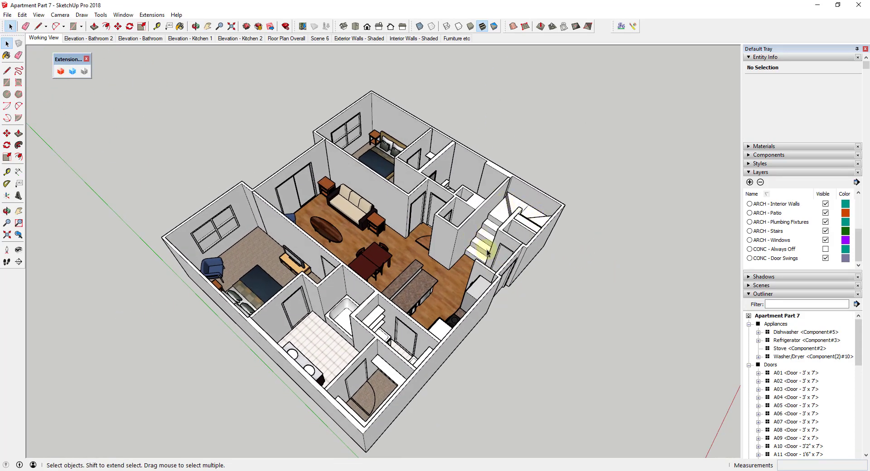
pyautogui.scroll(2, 557, 228)
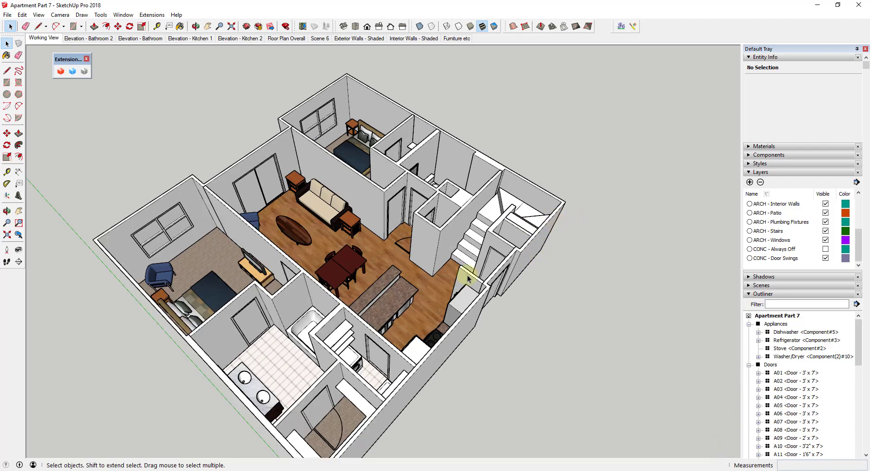
pyautogui.moveTo(529, 248); pyautogui.dragTo(449, 204, button='middle')
pyautogui.scroll(-2, 446, 200)
pyautogui.scroll(2, 444, 198)
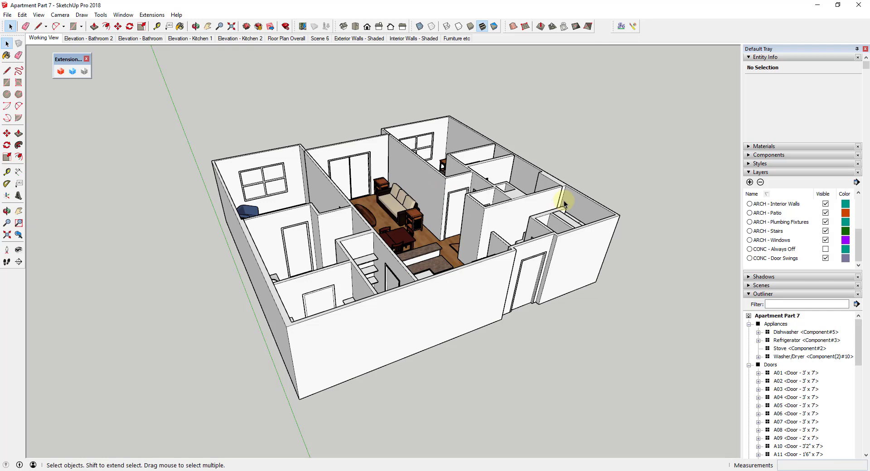
pyautogui.rightClick(774, 318)
pyautogui.click(793, 334)
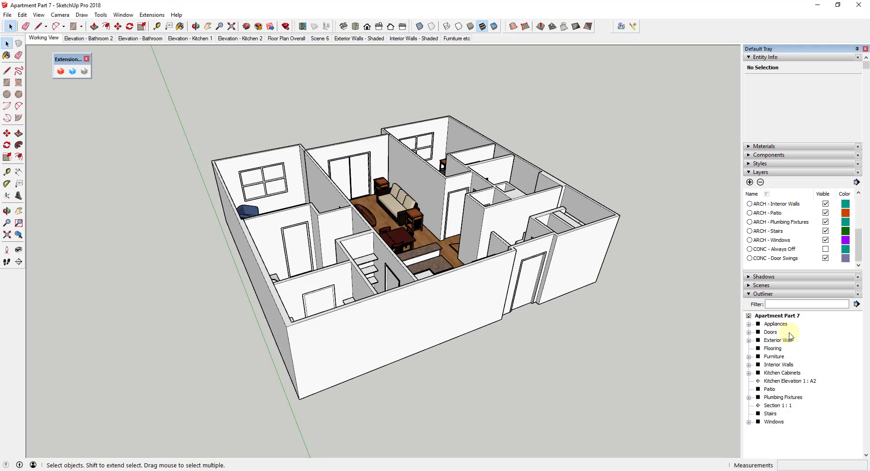
# - Inspect the Windows group and the Floor Plan Overall scene, clear the selection, and return to the Working View scene
pyautogui.moveTo(540, 272)
pyautogui.mouseDown(button='middle')
pyautogui.moveTo(530, 270)
pyautogui.moveTo(544, 269)
pyautogui.mouseUp(button='middle')
pyautogui.moveTo(689, 273); pyautogui.dragTo(485, 228, button='middle')
pyautogui.click(187, 152)
pyautogui.click(197, 162)
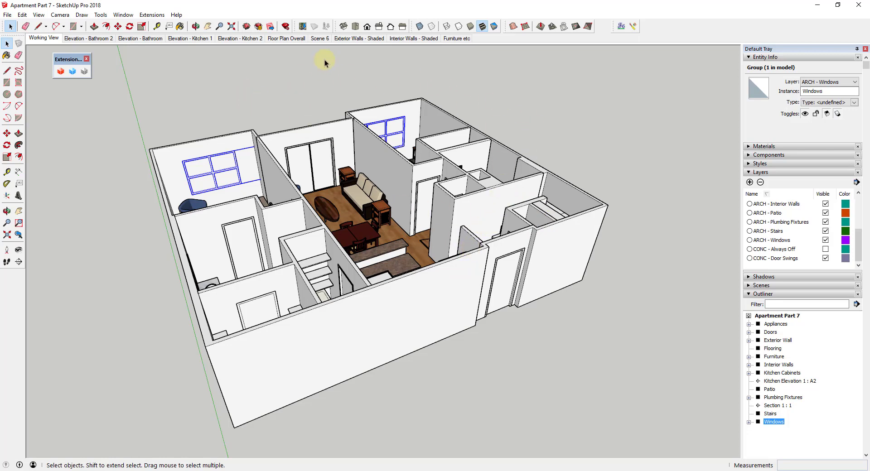
pyautogui.click(281, 38)
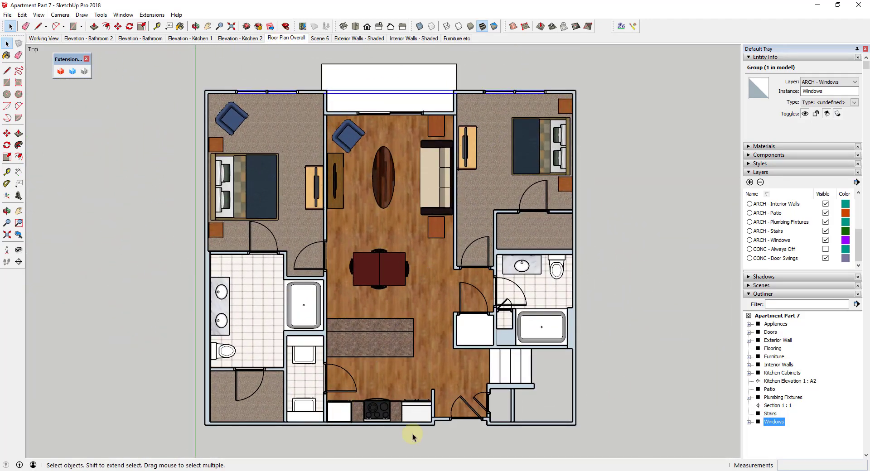
pyautogui.click(43, 72)
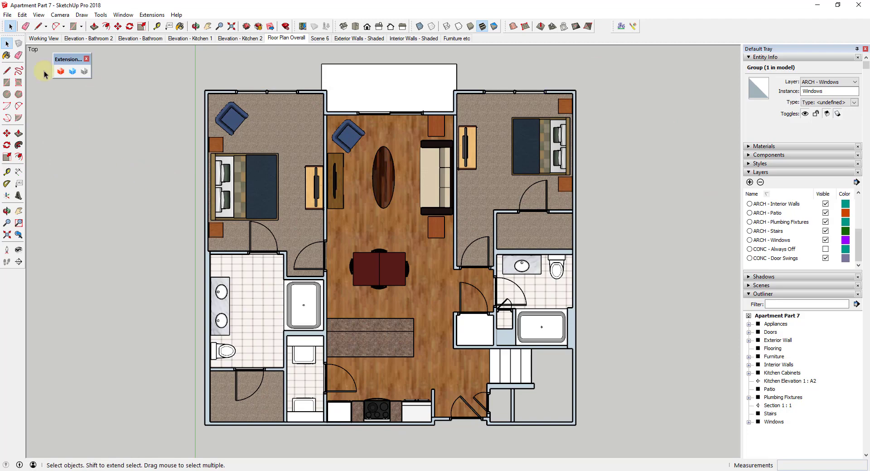
pyautogui.click(44, 38)
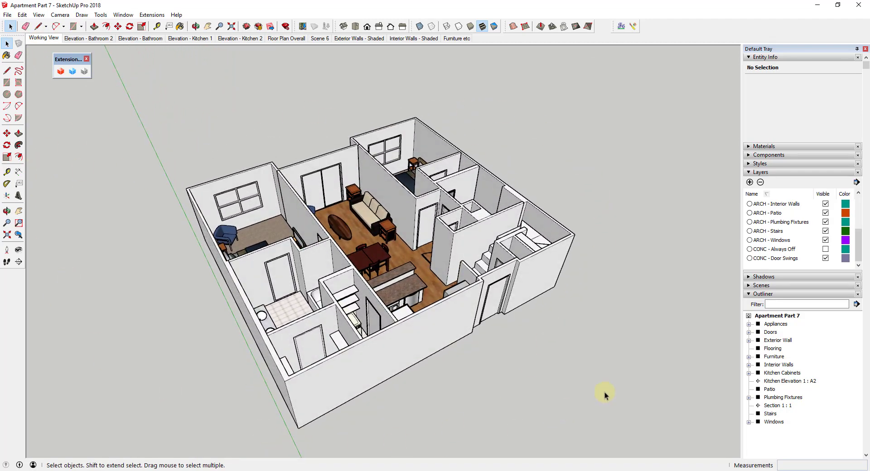
# - Combine all top-level model objects from Appliances through Windows, including the section planes, into one group
pyautogui.click(774, 325)
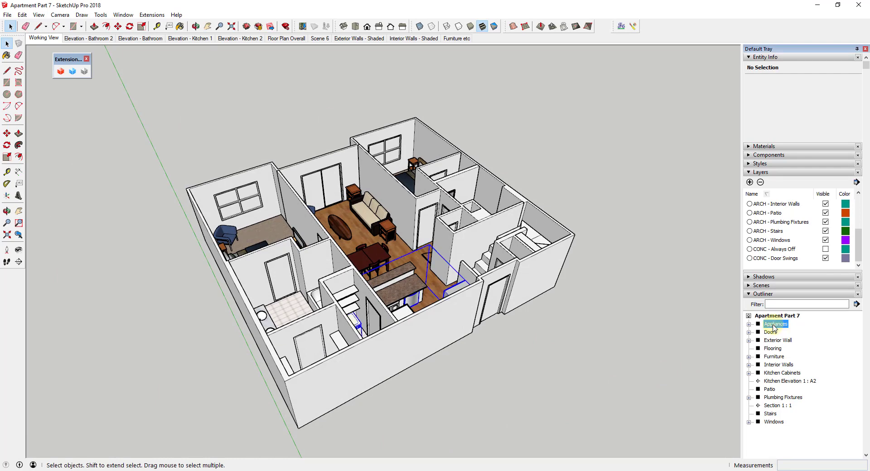
pyautogui.keyDown('shift'); pyautogui.click(770, 413); pyautogui.keyUp('shift')
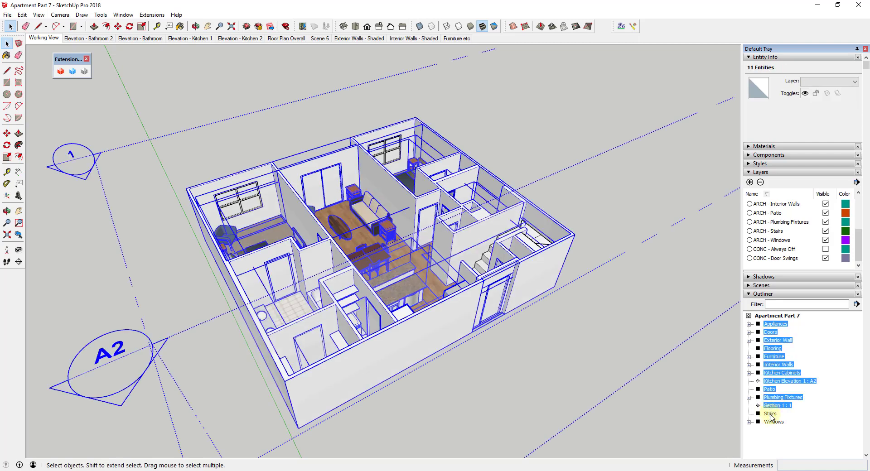
pyautogui.keyDown('shift'); pyautogui.click(775, 422); pyautogui.keyUp('shift')
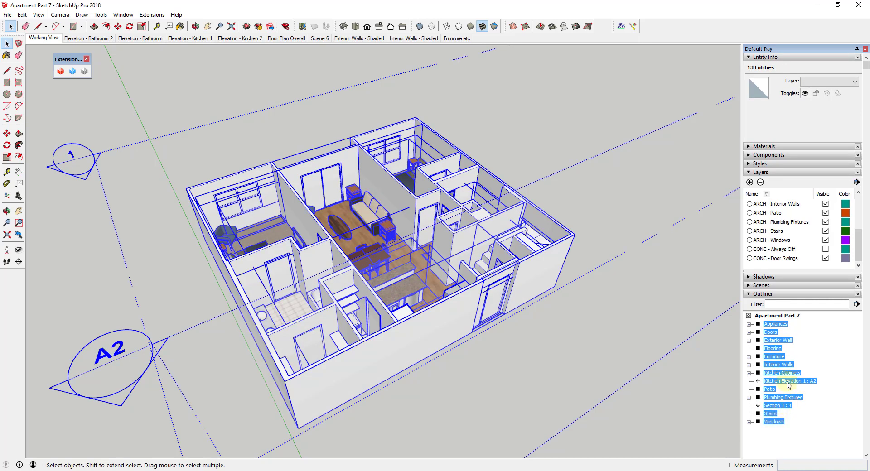
pyautogui.click(772, 324)
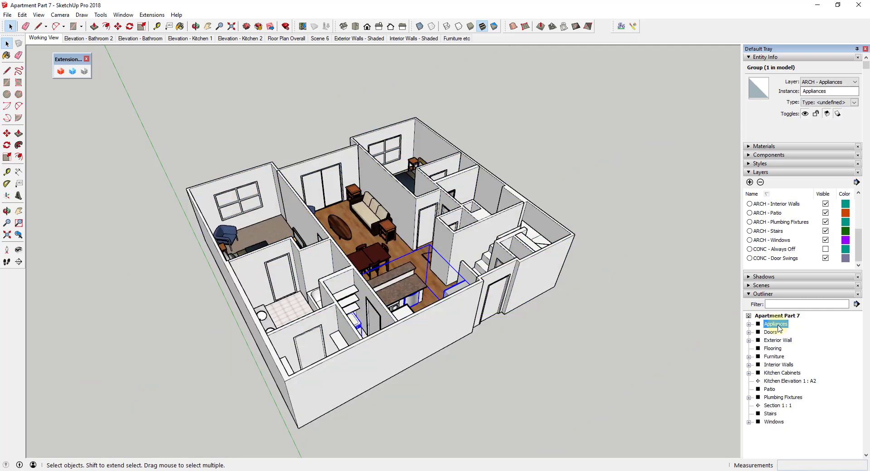
pyautogui.keyDown('shift'); pyautogui.click(773, 422); pyautogui.keyUp('shift')
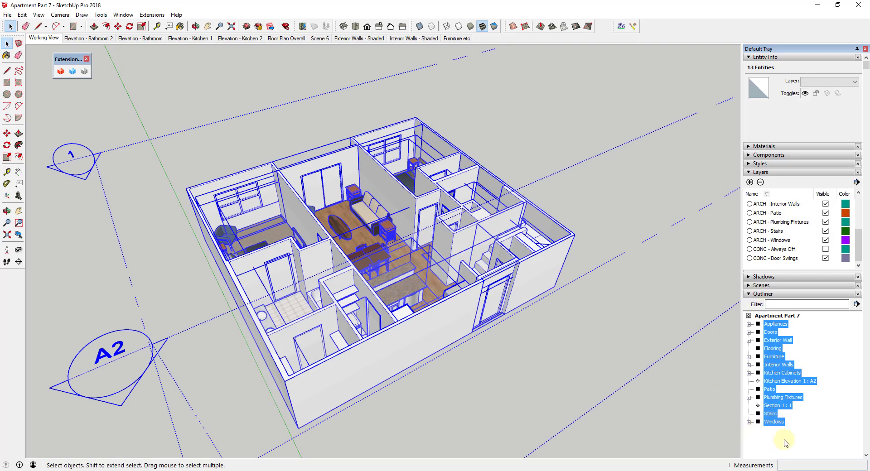
pyautogui.rightClick(769, 327)
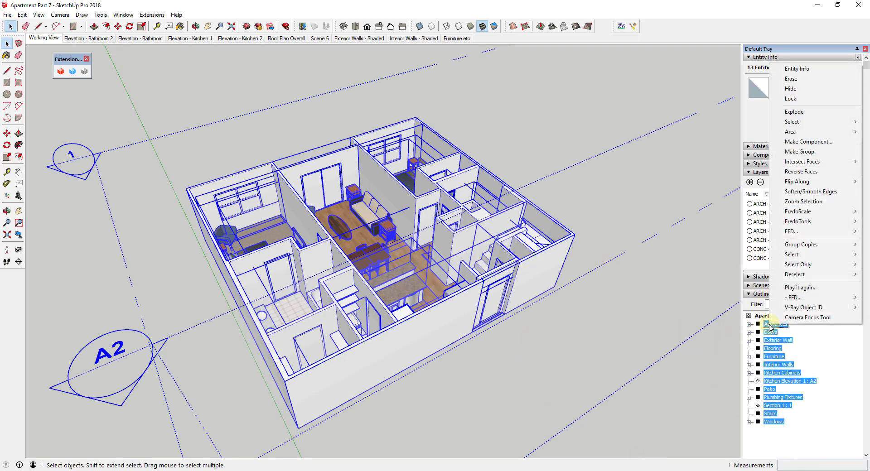
pyautogui.click(810, 153)
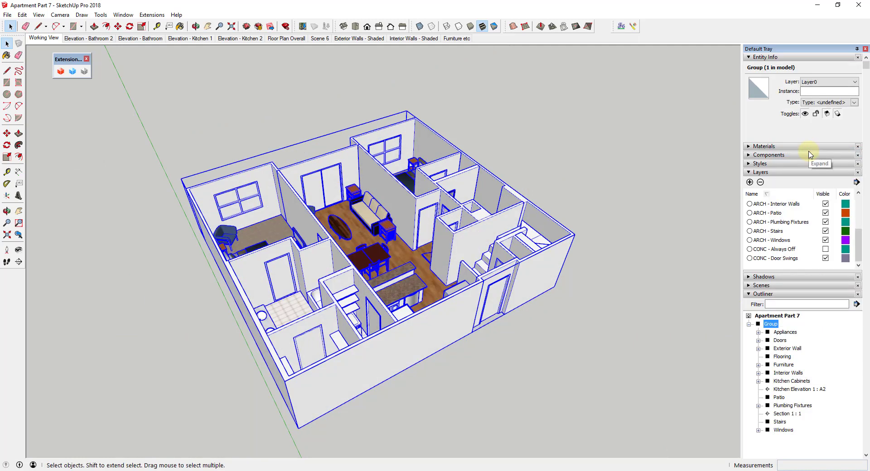
# - Rename the new group containing the whole apartment as Level 1
pyautogui.click(749, 324)
pyautogui.click(749, 324)
pyautogui.click(750, 324)
pyautogui.click(749, 324)
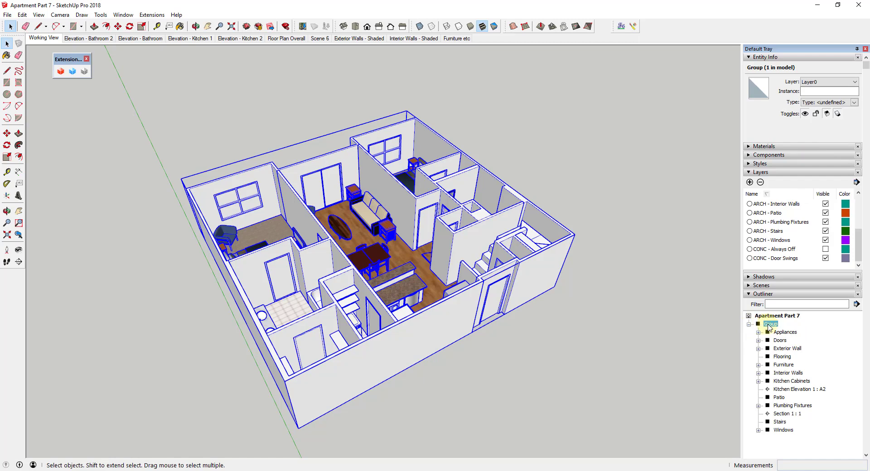
pyautogui.rightClick(770, 324)
pyautogui.click(785, 317)
pyautogui.write('Level 1')
pyautogui.press('Return')
# - Add a new layer named LEVEL - Level 1
pyautogui.scroll(3, 784, 237)
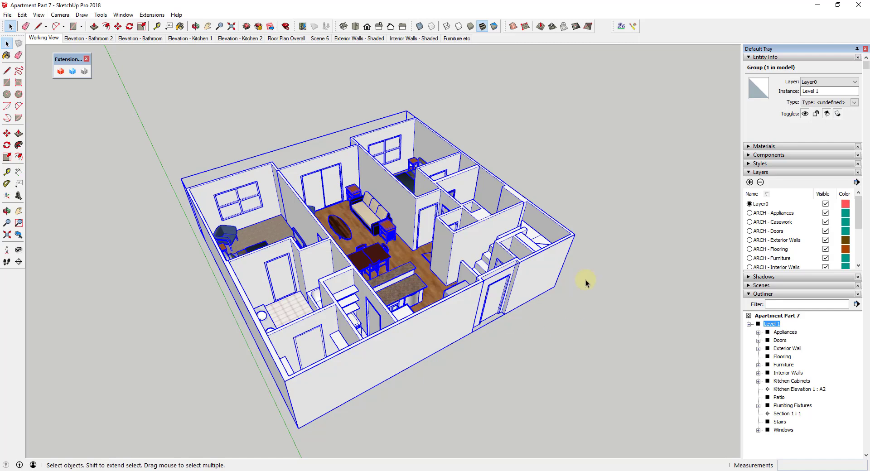
pyautogui.click(750, 182)
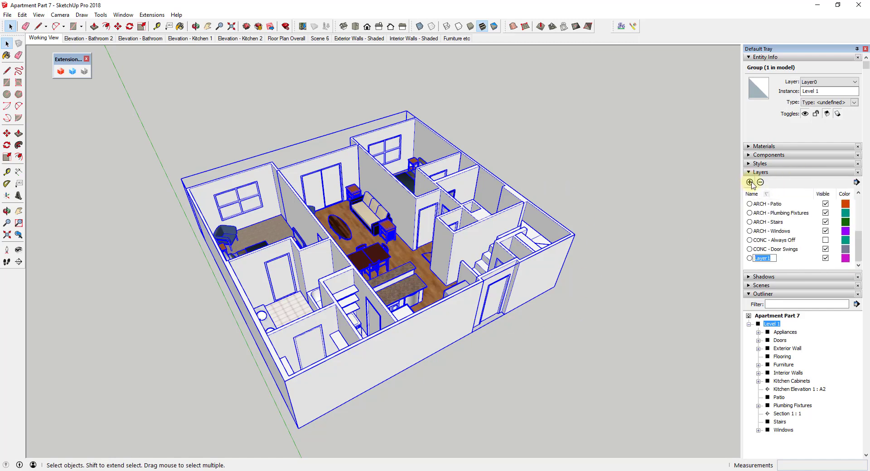
pyautogui.write('LEVEL - Level')
pyautogui.press('Return')
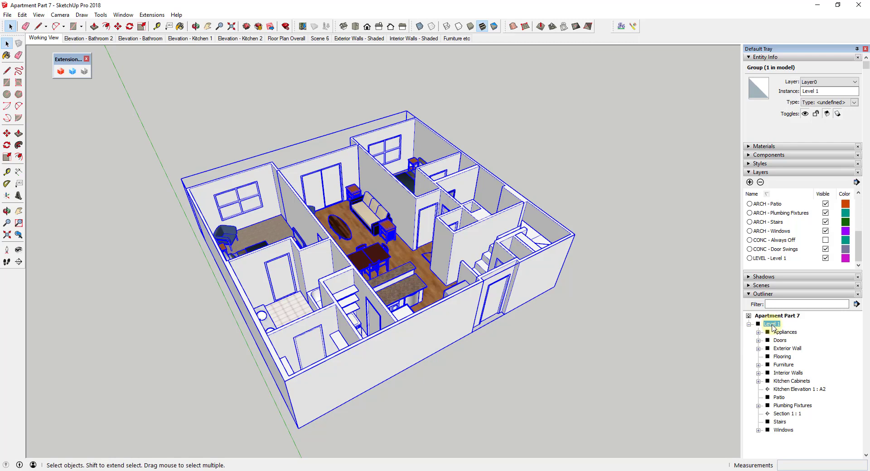
# - Check the layer assignments of the Appliances, Doors, Exterior Wall and Flooring groups inside Level 1
pyautogui.click(783, 332)
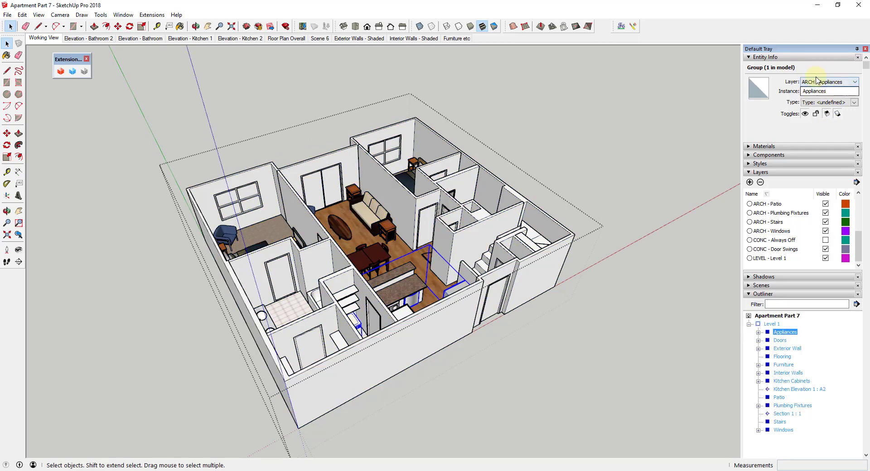
pyautogui.click(780, 341)
pyautogui.click(783, 349)
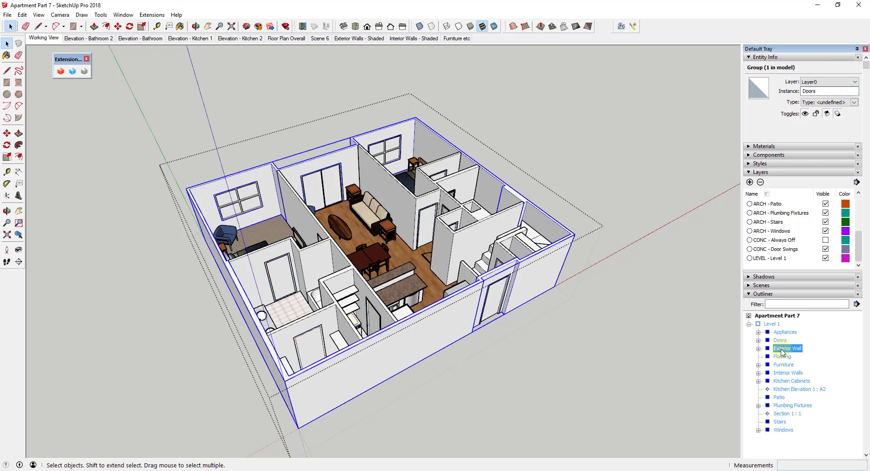
pyautogui.click(779, 341)
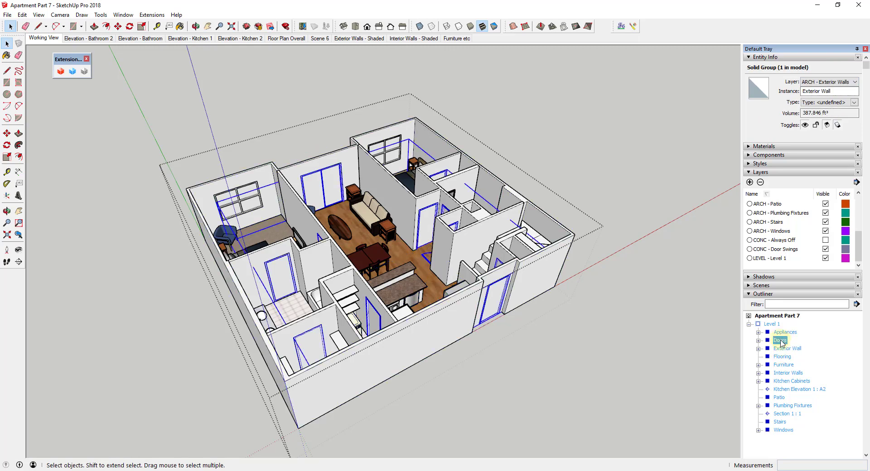
pyautogui.click(783, 357)
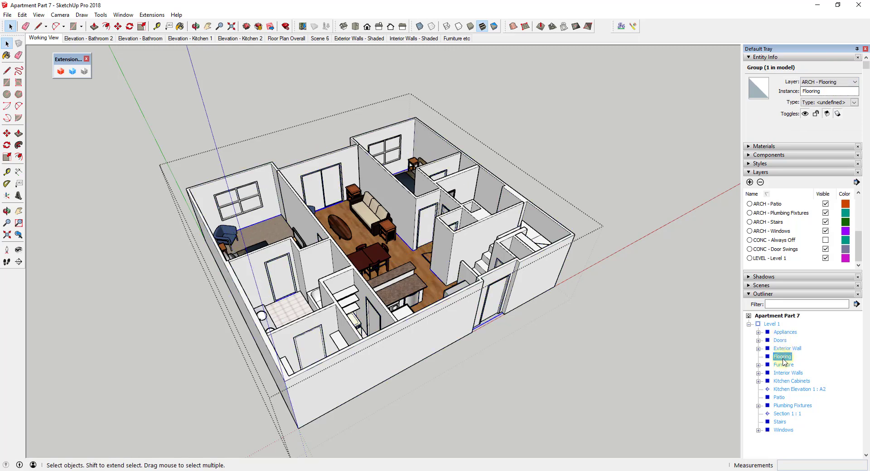
# - Assign the Level 1 group to the LEVEL - Level 1 layer
pyautogui.click(773, 326)
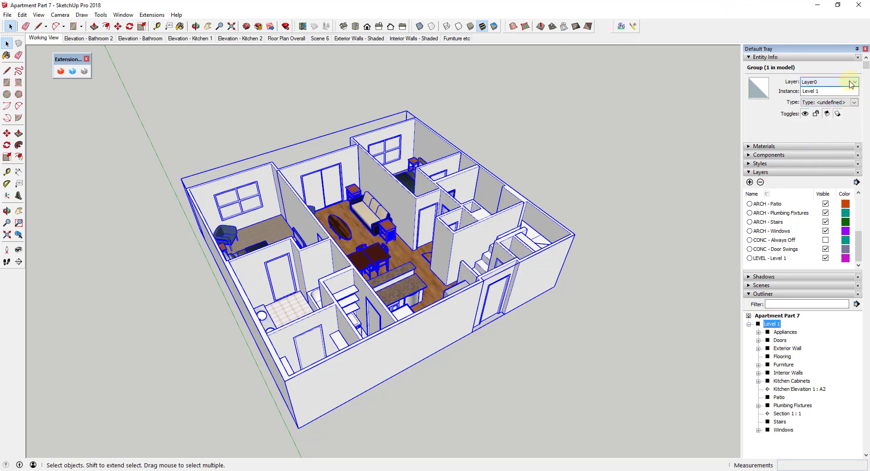
pyautogui.click(852, 83)
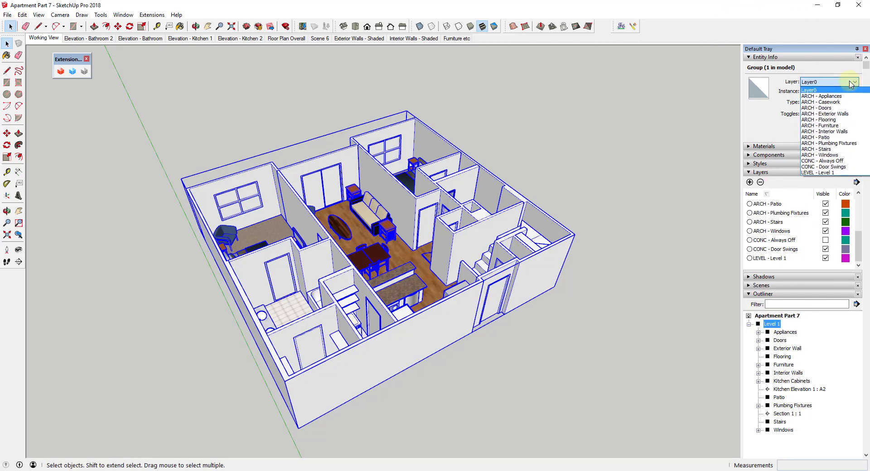
pyautogui.click(823, 172)
# - Toggle the LEVEL - Level 1 layer's visibility off and on to check that it controls the whole apartment
pyautogui.click(826, 258)
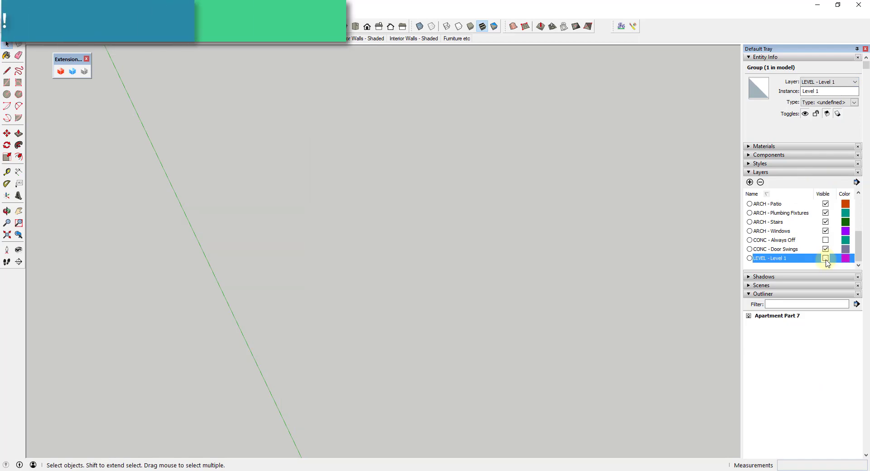
pyautogui.click(825, 259)
pyautogui.click(826, 259)
pyautogui.click(825, 258)
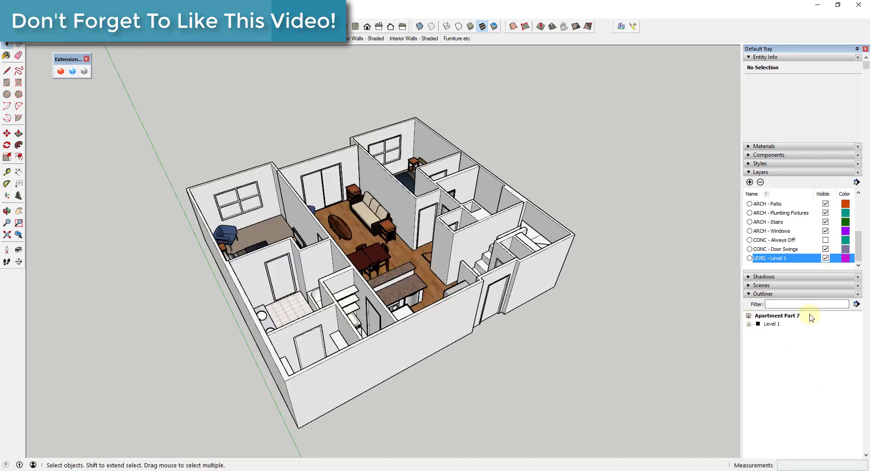
pyautogui.click(826, 258)
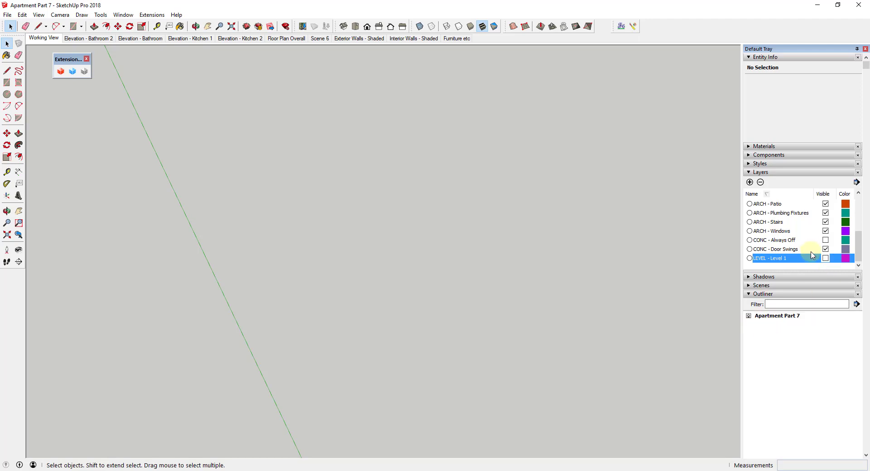
pyautogui.click(825, 258)
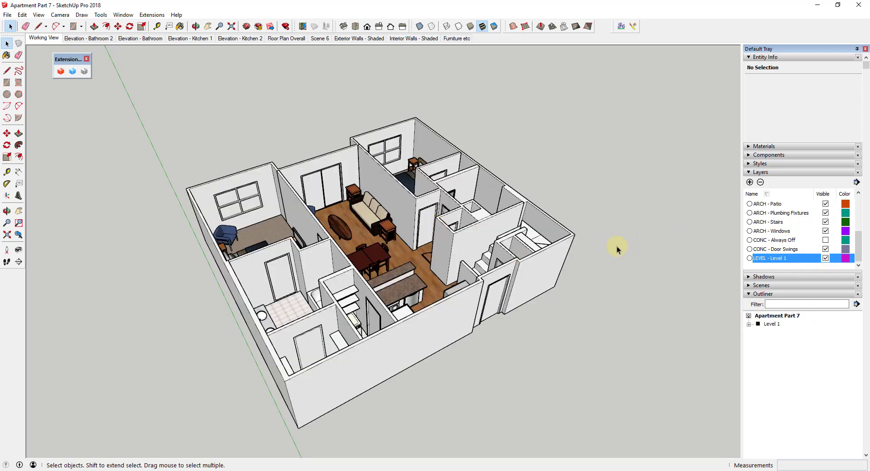
# - Trace a closed floor outline with lines along the wall tops around the kitchen, dining area and entry, and select its face
pyautogui.moveTo(612, 274); pyautogui.dragTo(597, 231, button='middle')
pyautogui.scroll(5, 422, 227)
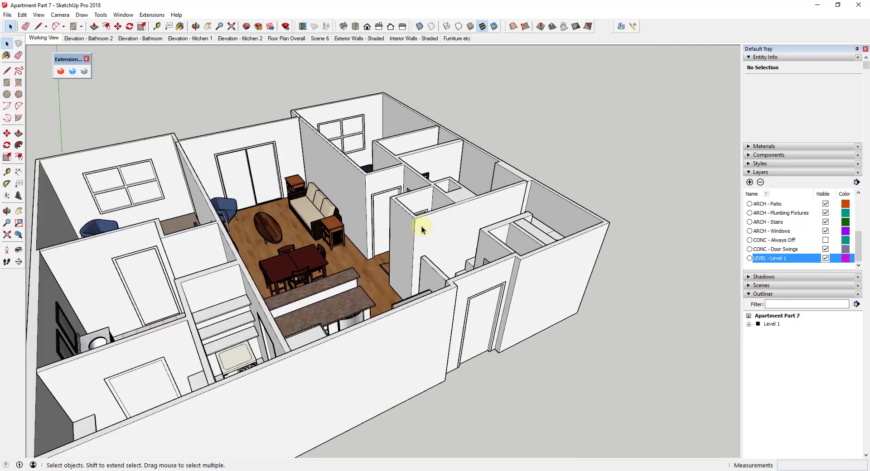
pyautogui.moveTo(437, 224); pyautogui.dragTo(423, 285, button='middle')
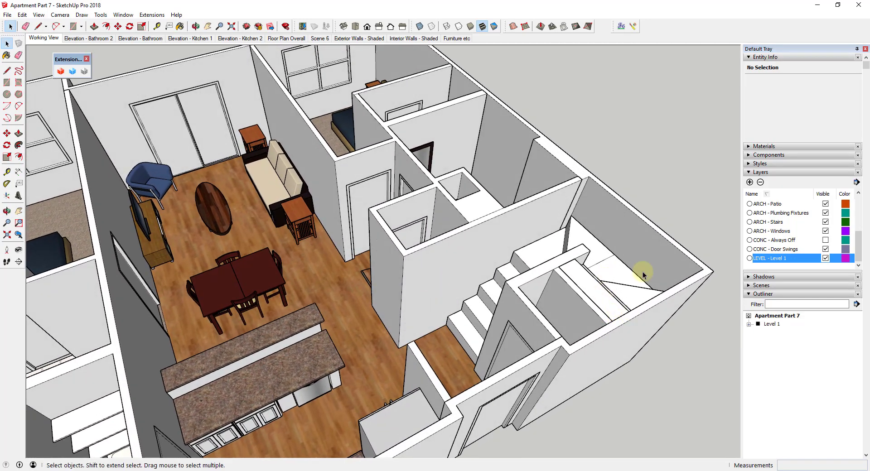
pyautogui.moveTo(640, 278); pyautogui.dragTo(641, 272, button='middle')
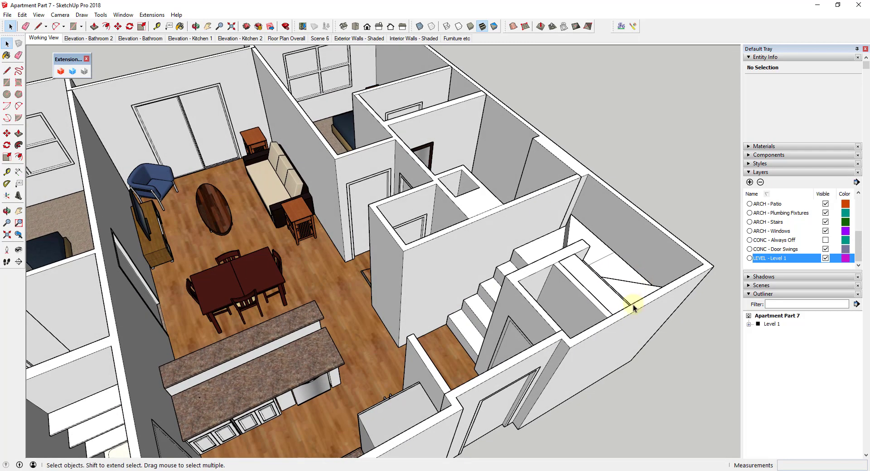
pyautogui.press('l')
pyautogui.click(613, 314)
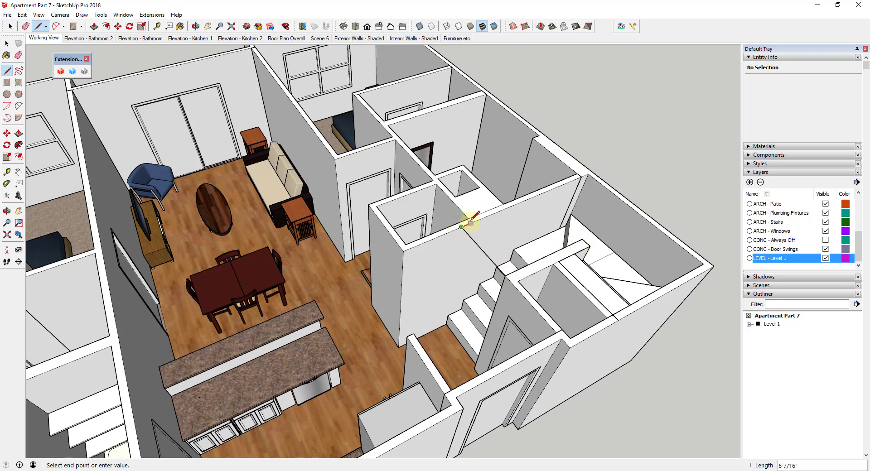
pyautogui.scroll(-3, 436, 179)
pyautogui.scroll(5, 452, 272)
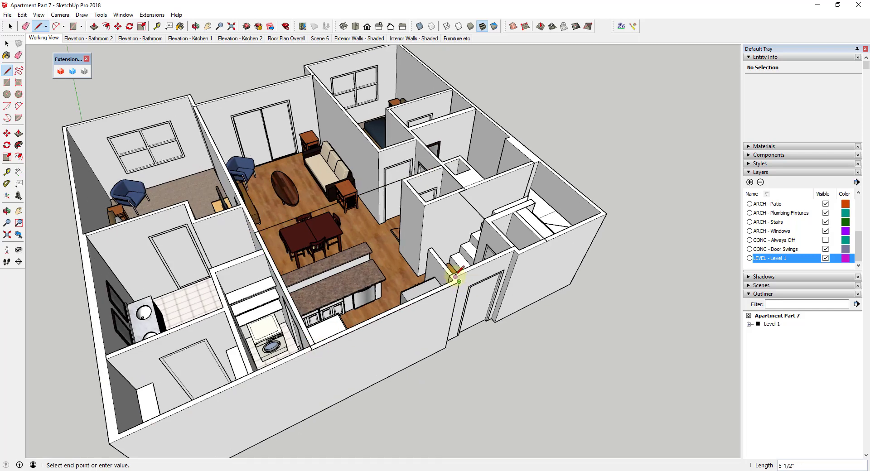
pyautogui.click(552, 240)
pyautogui.press('space')
pyautogui.click(553, 242)
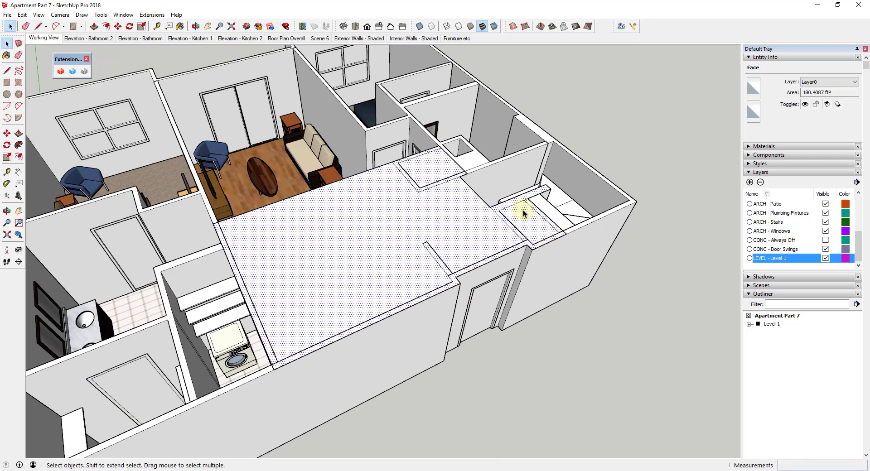
pyautogui.moveTo(431, 227); pyautogui.dragTo(445, 213, button='middle')
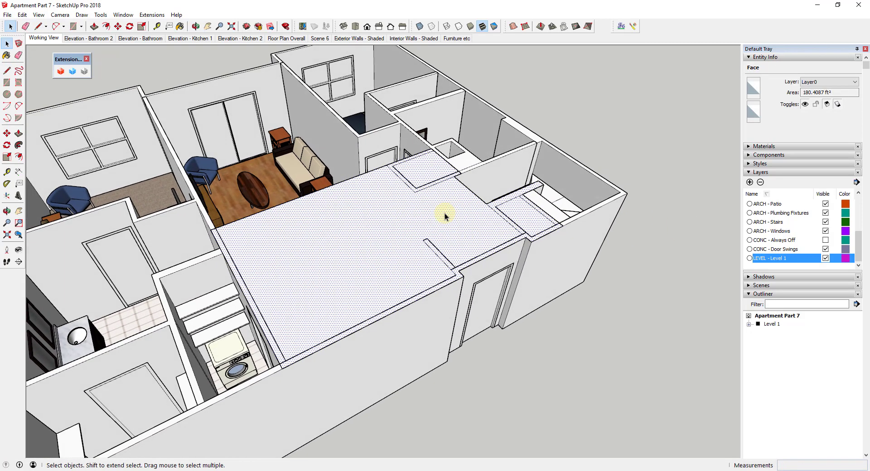
# - Toggle the LEVEL - Level 1 layer's visibility and leave it hidden to isolate the traced floor face
pyautogui.click(825, 258)
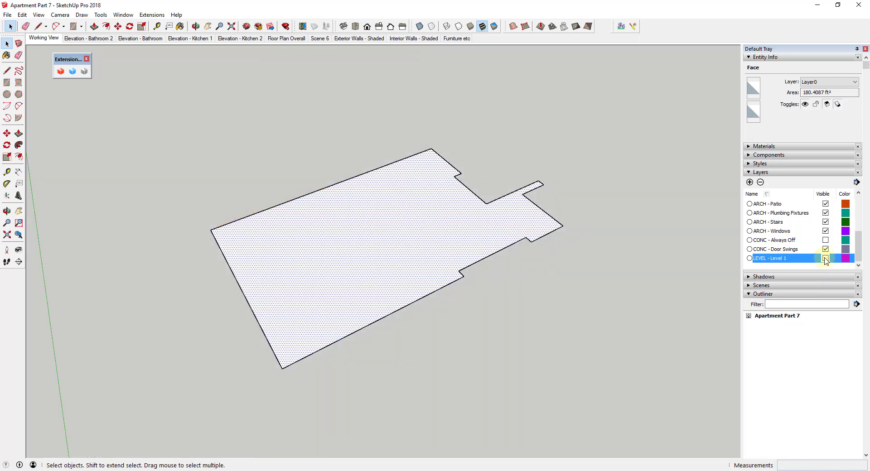
pyautogui.click(825, 259)
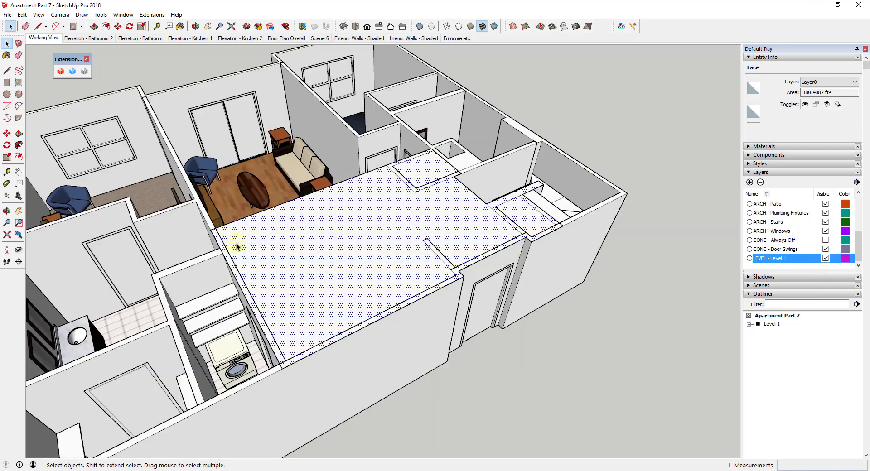
pyautogui.click(825, 258)
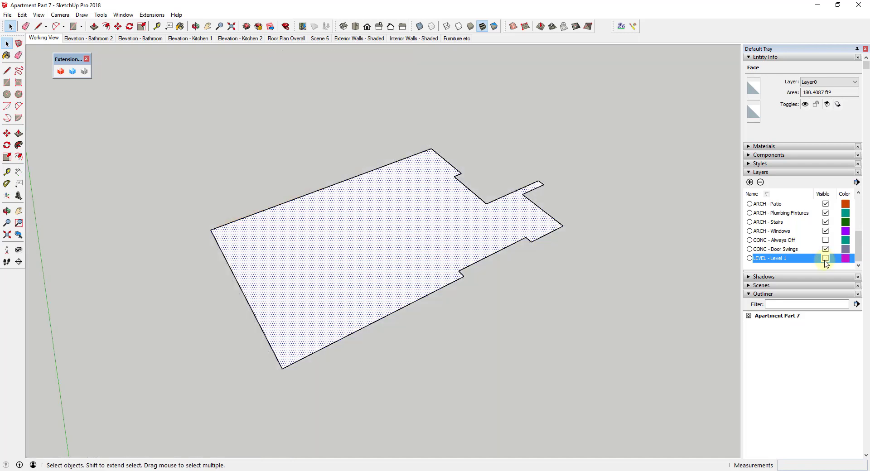
pyautogui.click(826, 259)
pyautogui.click(826, 259)
# - Make a group from the traced floor face and its bounding edges
pyautogui.doubleClick(398, 228)
pyautogui.rightClick(398, 225)
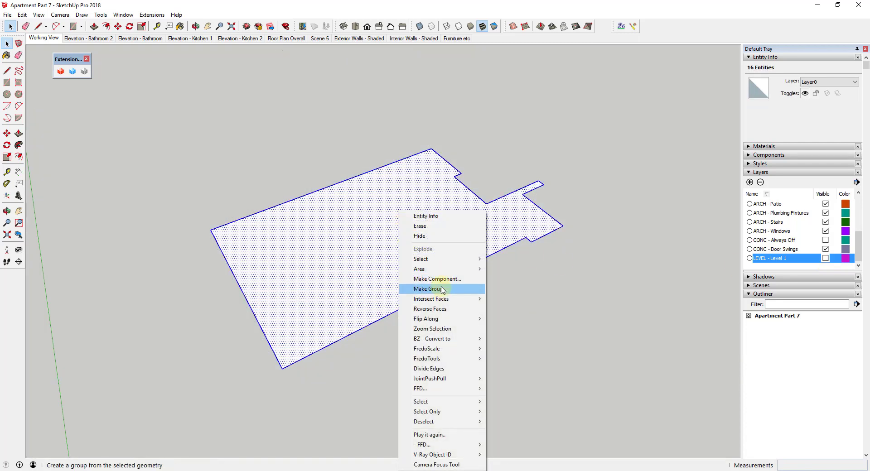
pyautogui.click(442, 284)
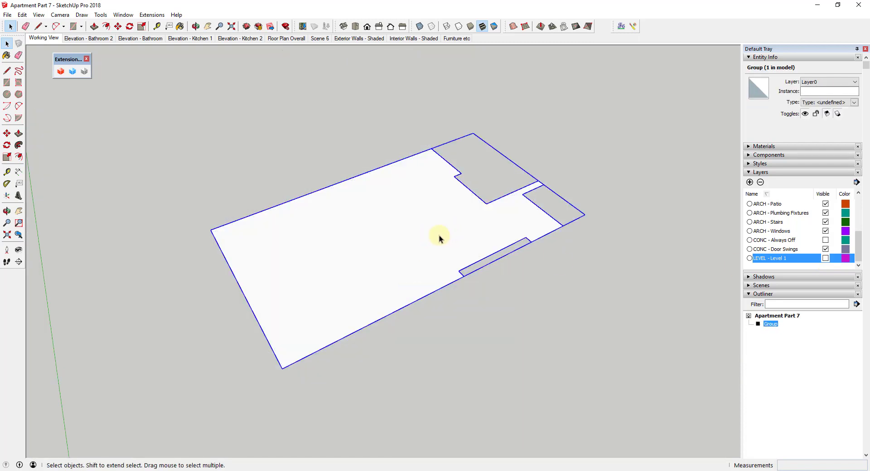
pyautogui.press('m')
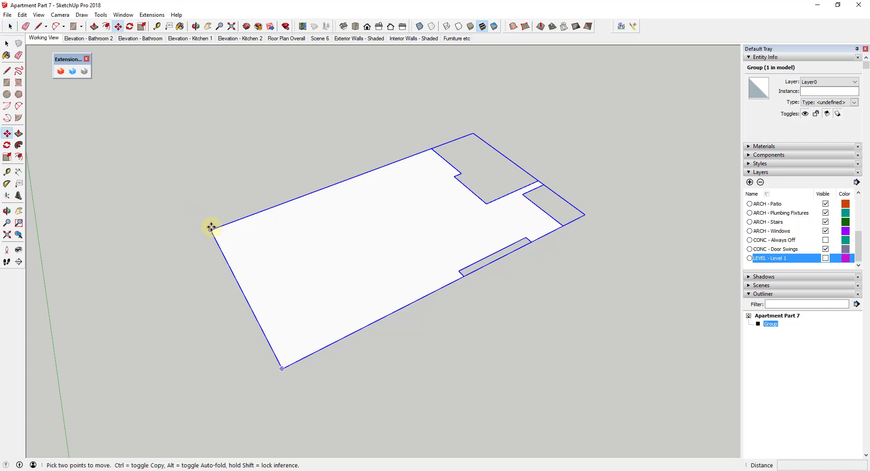
pyautogui.press('space')
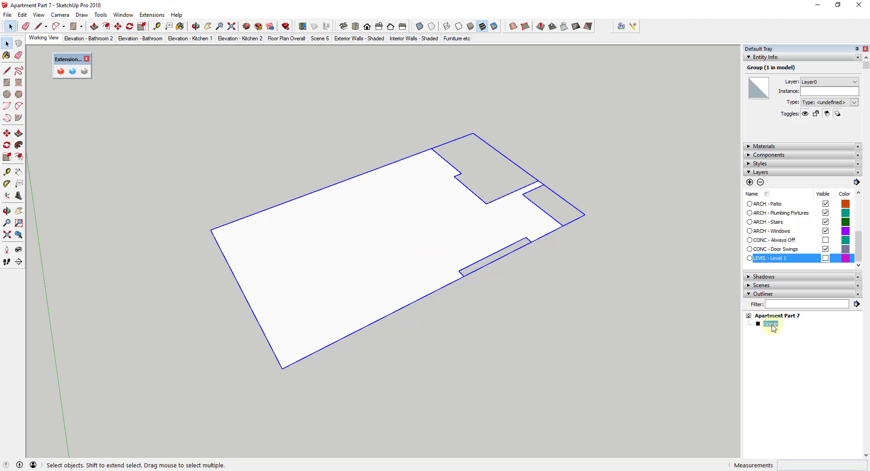
# - Rename the new group as Floor and assign it to the ARCH - Flooring layer
pyautogui.rightClick(774, 326)
pyautogui.click(789, 322)
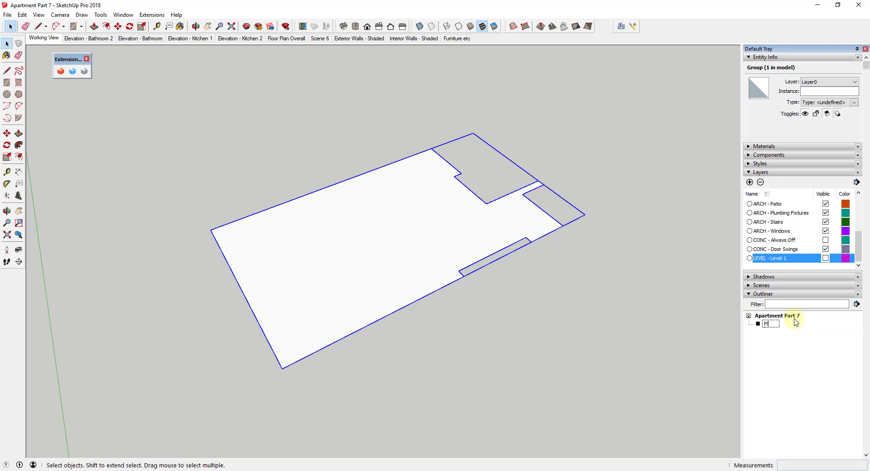
pyautogui.press('Return')
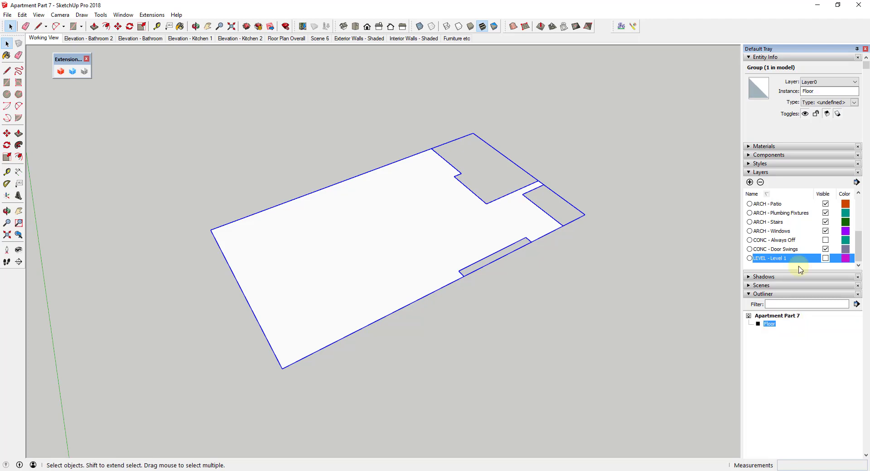
pyautogui.scroll(1, 797, 219)
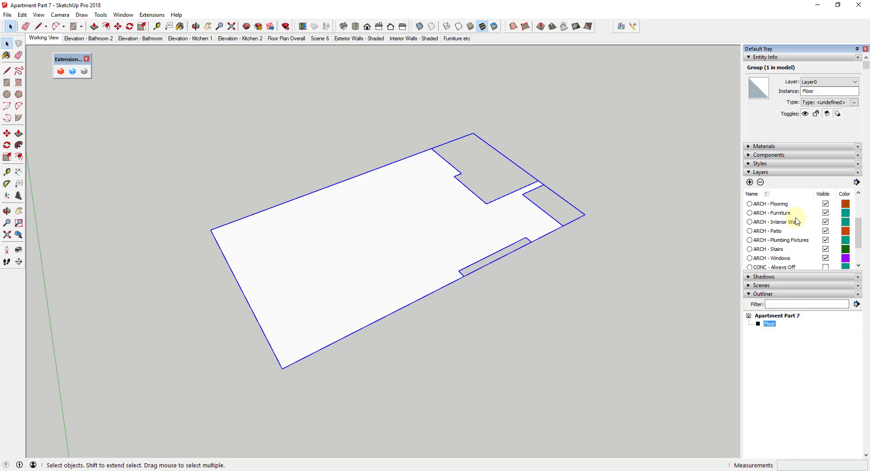
pyautogui.click(824, 83)
pyautogui.click(834, 126)
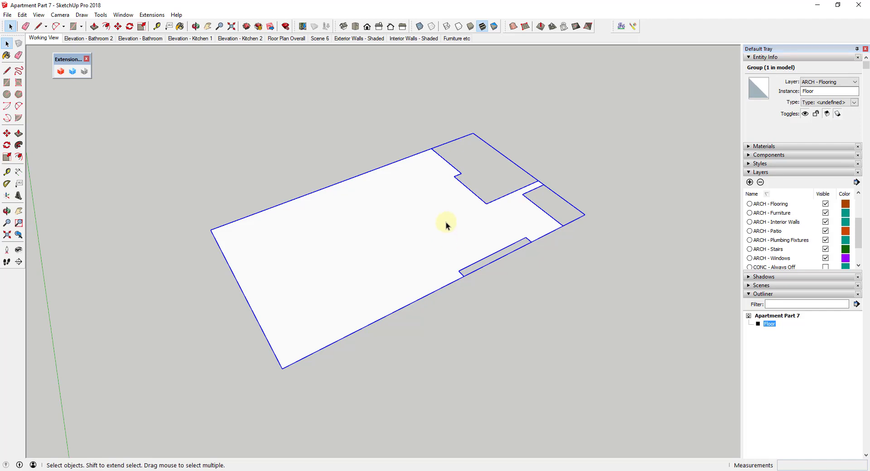
# - Place a copy of the Floor group beside the original, clear of its long near edge
pyautogui.press('m')
pyautogui.click(212, 230)
pyautogui.press('ctrl')
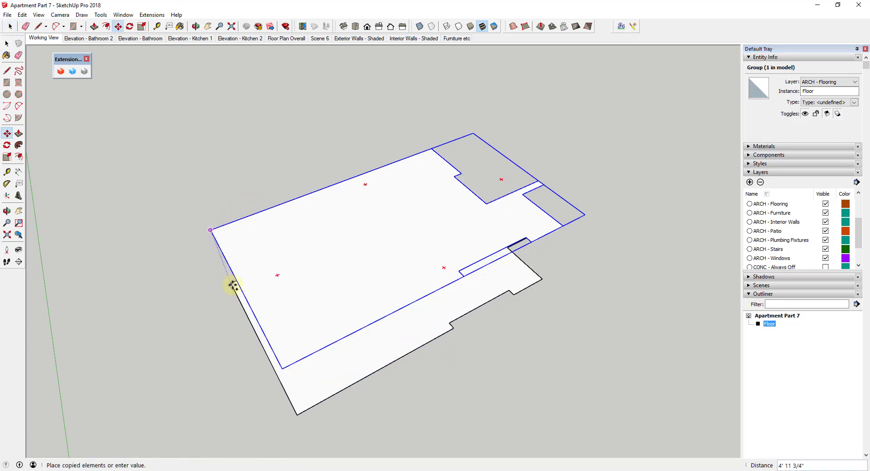
pyautogui.scroll(-3, 254, 248)
pyautogui.scroll(2, 273, 320)
pyautogui.click(278, 328)
pyautogui.press('space')
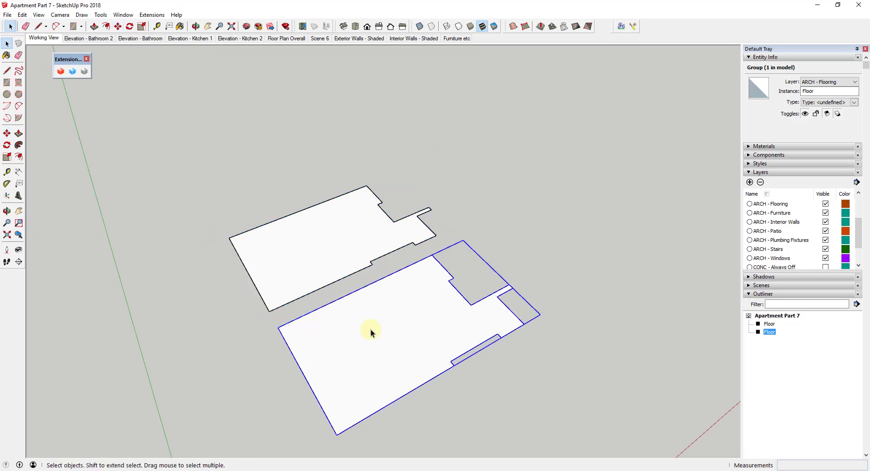
pyautogui.scroll(5, 370, 333)
pyautogui.press('f')
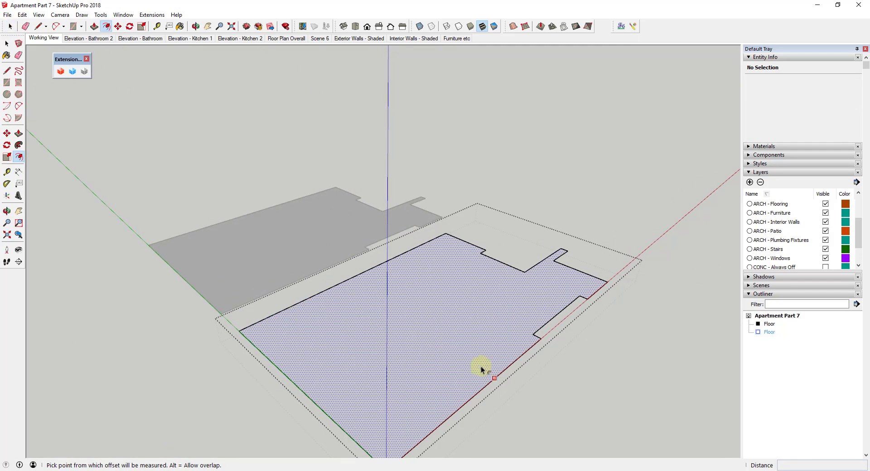
pyautogui.press('space')
pyautogui.rightClick(487, 302)
pyautogui.press('Escape')
# - Explode the copied Floor group into loose geometry
pyautogui.click(487, 297)
pyautogui.rightClick(487, 297)
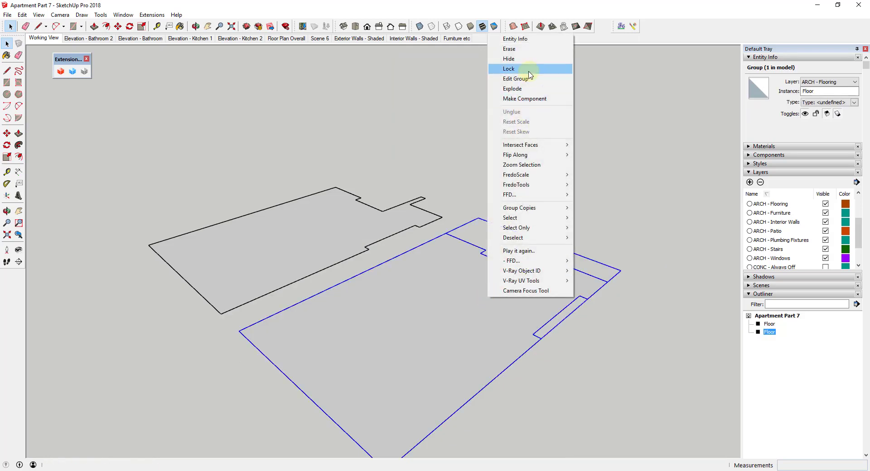
pyautogui.click(512, 89)
# - Offset the exploded floor face's outline inward by 3 5/8" to form a wall-thickness border
pyautogui.click(508, 354)
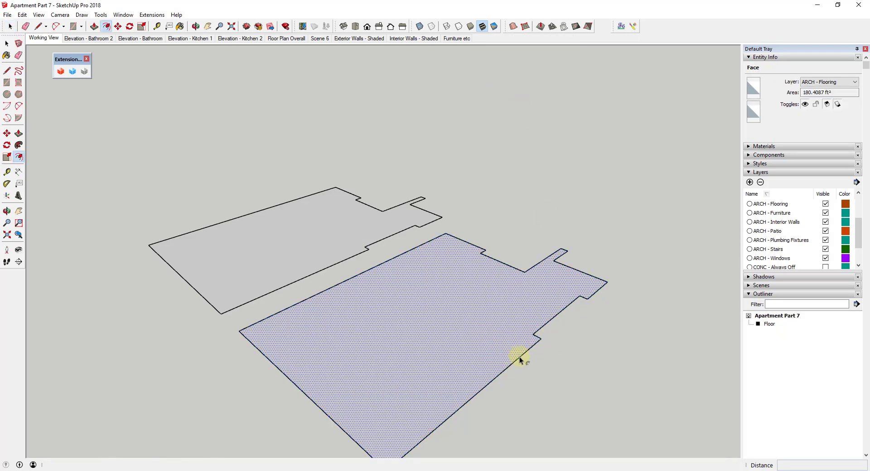
pyautogui.press('f')
pyautogui.click(517, 357)
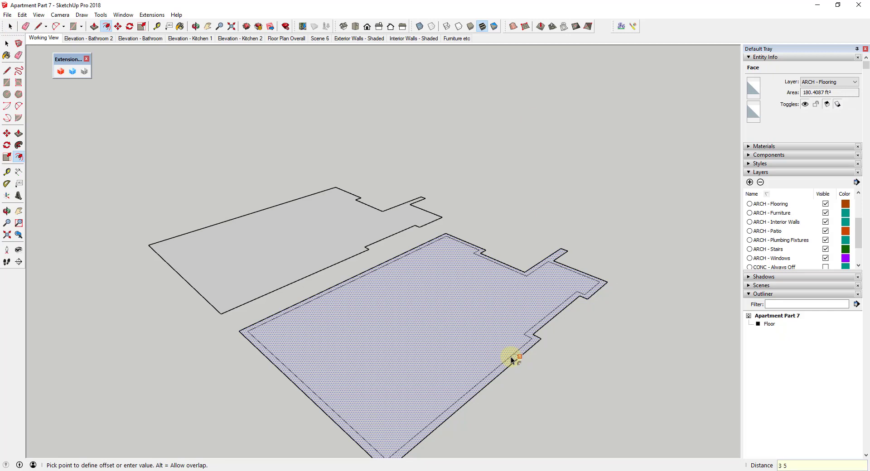
pyautogui.write('8')
pyautogui.press('Return')
# - Draw a line across the offset border at its near corner to split the wall strip there
pyautogui.press('space')
pyautogui.scroll(5, 616, 288)
pyautogui.scroll(-5, 628, 243)
pyautogui.scroll(3, 550, 282)
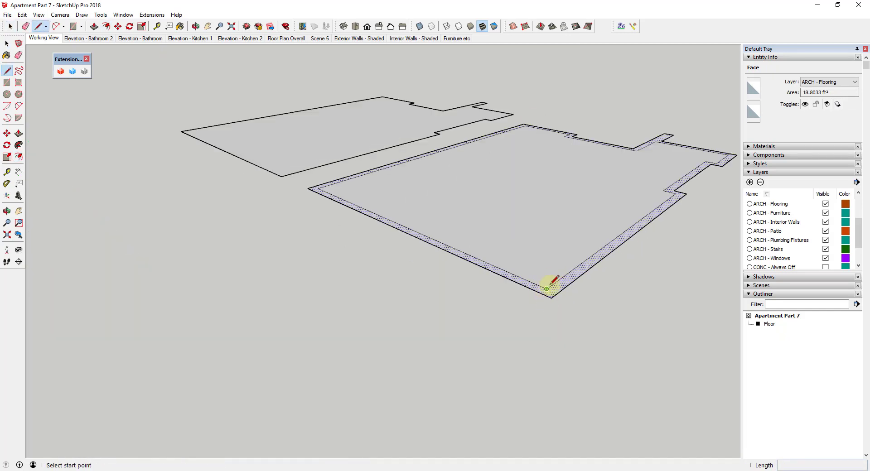
pyautogui.click(637, 256)
pyautogui.moveTo(568, 254); pyautogui.dragTo(590, 286, button='middle')
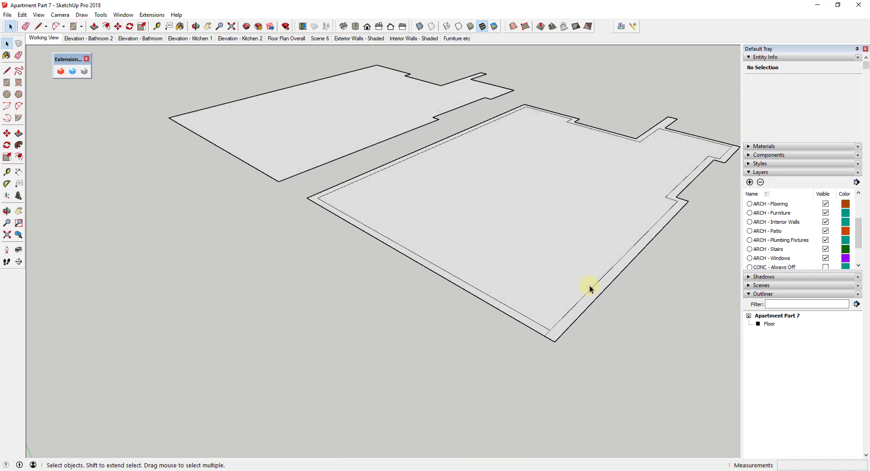
# - Delete the large inner face so that only the offset border remains
pyautogui.click(557, 234)
pyautogui.press('Delete')
pyautogui.moveTo(557, 232); pyautogui.dragTo(605, 235, button='middle')
# - Try to group the notched border strip beyond the corner split and open the group's name for editing
pyautogui.doubleClick(604, 278)
pyautogui.rightClick(604, 275)
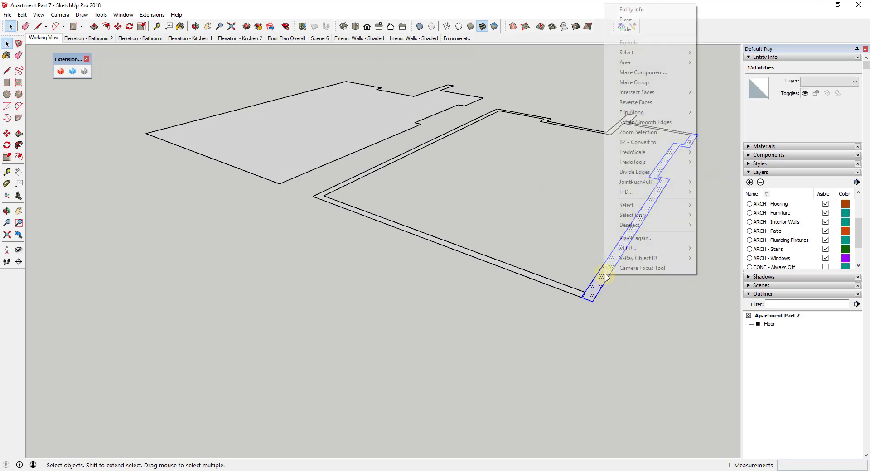
pyautogui.click(641, 87)
pyautogui.rightClick(770, 332)
pyautogui.click(785, 327)
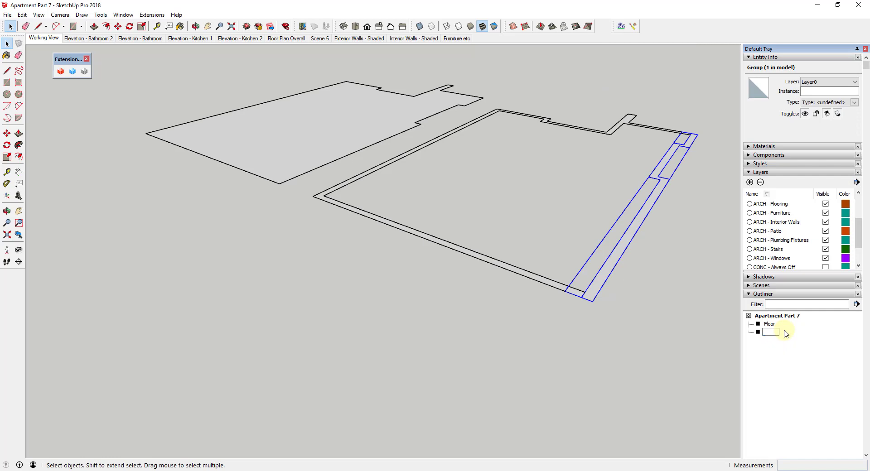
pyautogui.click(660, 283)
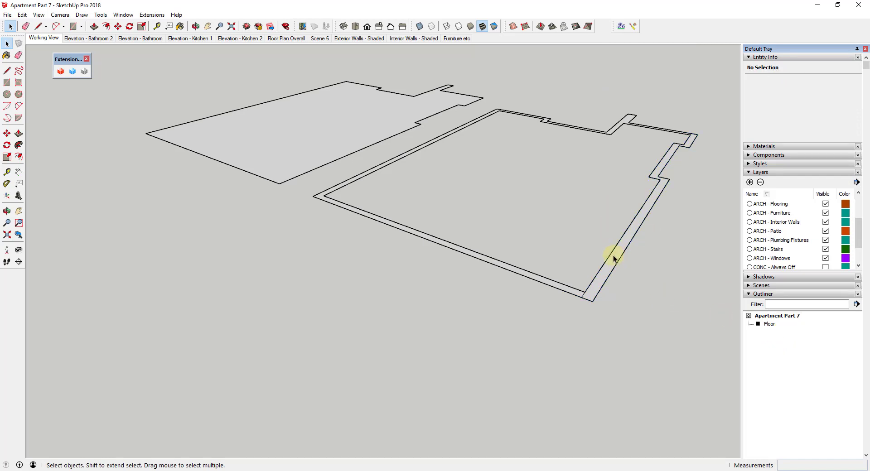
# - Group the notched border strip with its edges, name it Exterior Wall, and assign it to the ARCH - Exterior Walls layer
pyautogui.click(587, 296)
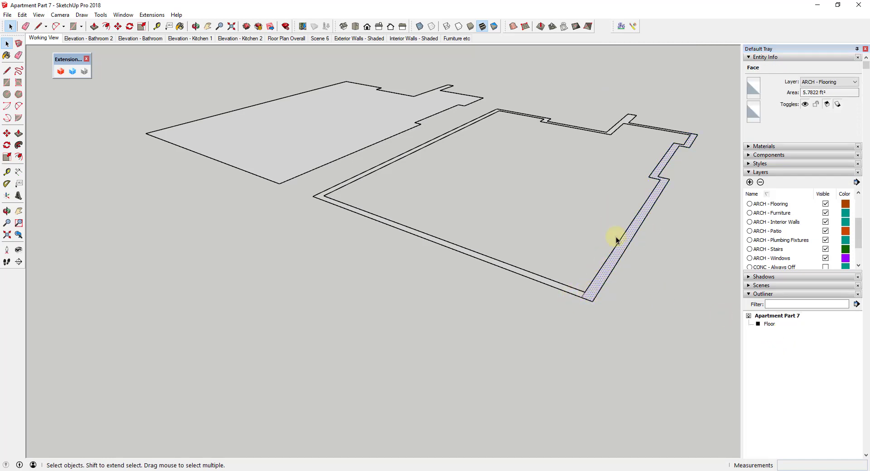
pyautogui.doubleClick(634, 228)
pyautogui.rightClick(634, 227)
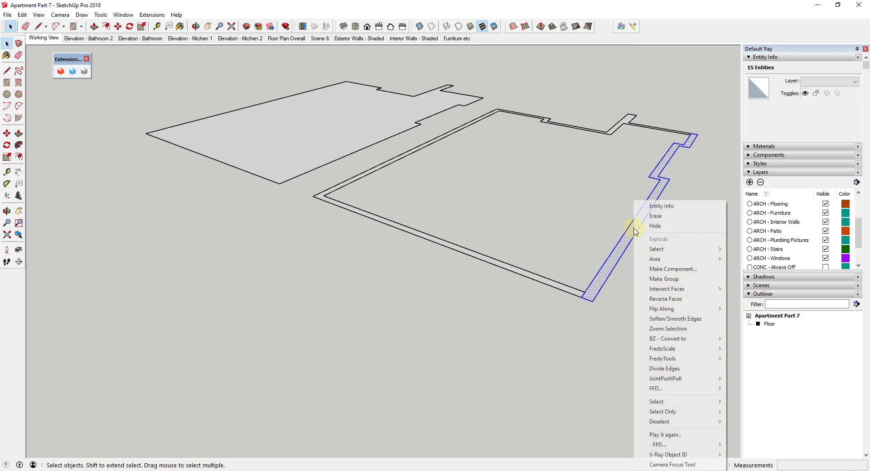
pyautogui.click(665, 280)
pyautogui.rightClick(771, 331)
pyautogui.click(790, 323)
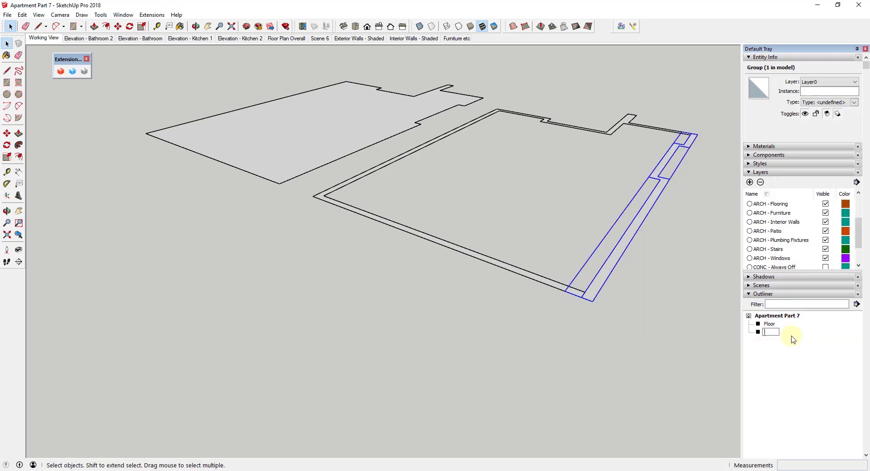
pyautogui.write('Exterior Wall')
pyautogui.press('Return')
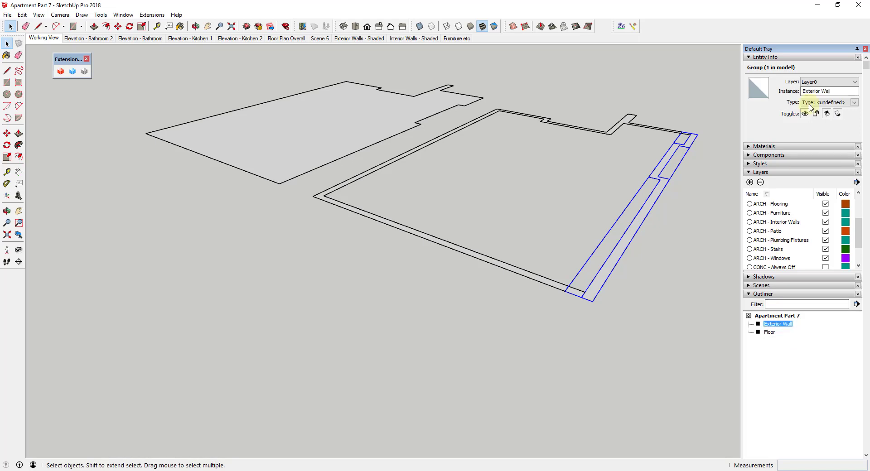
pyautogui.click(815, 82)
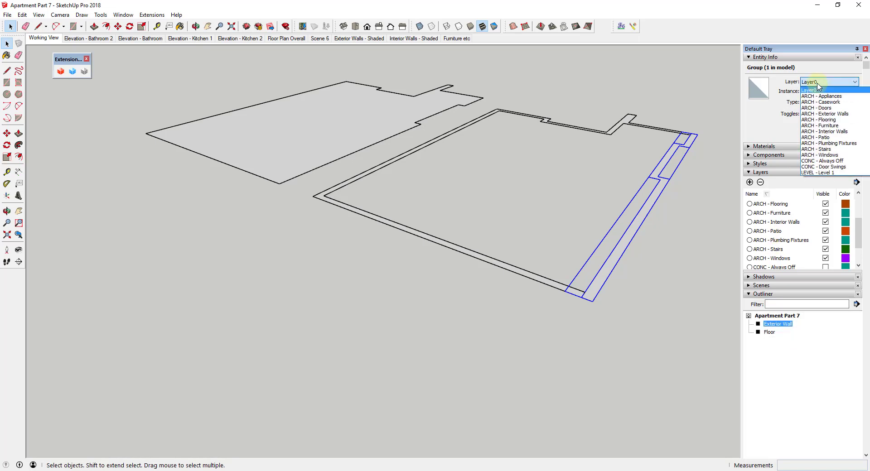
pyautogui.click(844, 114)
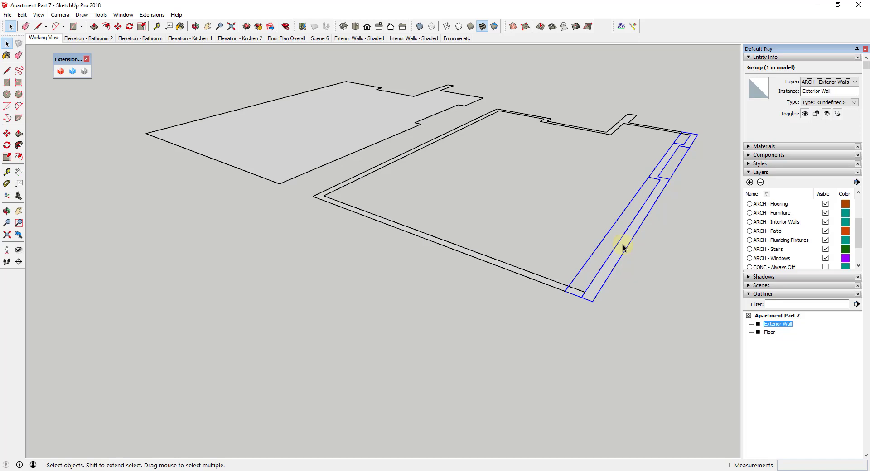
# - Move the whole wall outline, including the Exterior Wall group, onto the floor so that their near corners coincide
pyautogui.scroll(-5, 611, 243)
pyautogui.moveTo(529, 195); pyautogui.dragTo(462, 108, button='middle')
pyautogui.moveTo(460, 108); pyautogui.dragTo(597, 214)
pyautogui.press('m')
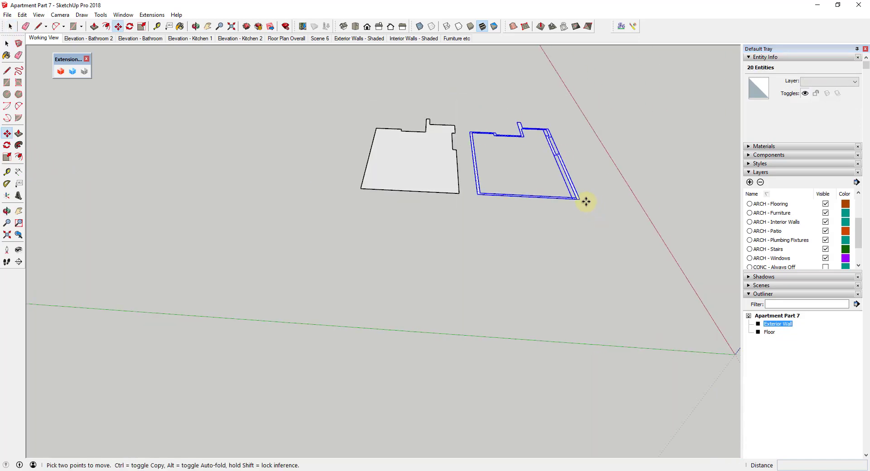
pyautogui.click(580, 200)
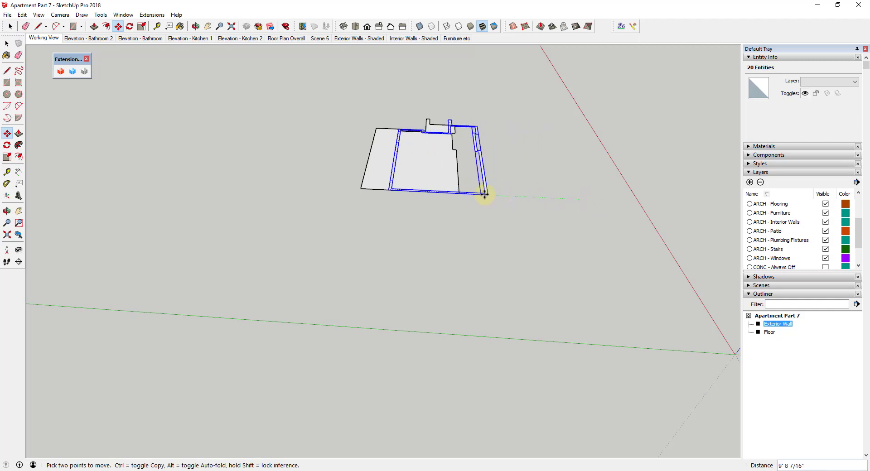
pyautogui.click(460, 193)
# - Group the remaining border strip without the Exterior Wall and name the group Interior Walls
pyautogui.scroll(2, 427, 164)
pyautogui.moveTo(428, 163); pyautogui.dragTo(363, 222, button='middle')
pyautogui.scroll(3, 363, 222)
pyautogui.press('space')
pyautogui.keyDown('shift'); pyautogui.click(341, 214); pyautogui.keyUp('shift')
pyautogui.rightClick(339, 211)
pyautogui.click(369, 289)
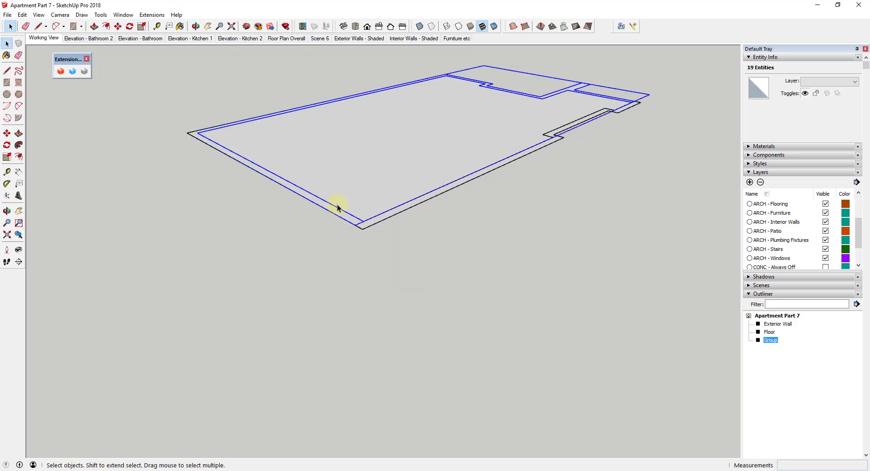
pyautogui.rightClick(770, 344)
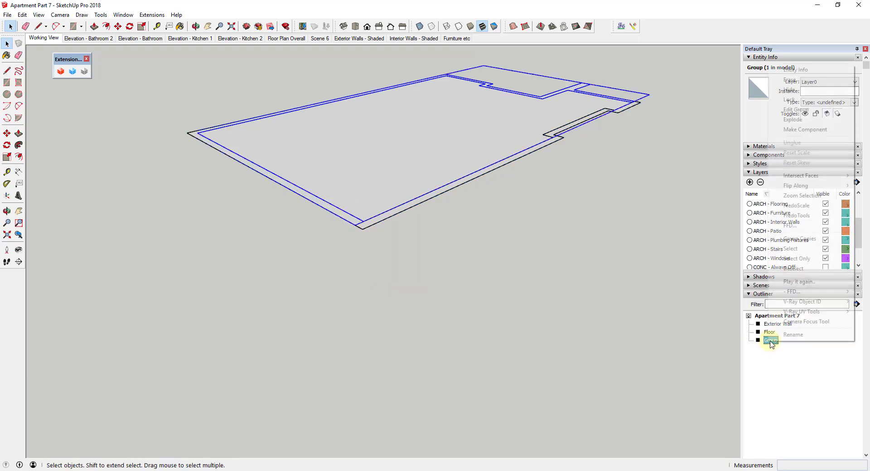
pyautogui.click(800, 335)
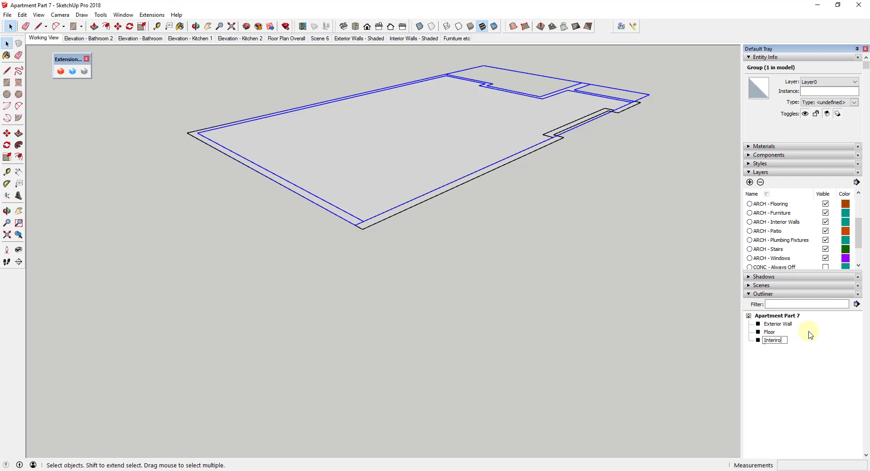
pyautogui.write('Interior Walls')
pyautogui.press('Return')
# - Extrude the Interior Walls outline upward 9' with Push/Pull inside its group
pyautogui.moveTo(340, 125); pyautogui.dragTo(426, 229, button='middle')
pyautogui.scroll(2, 369, 248)
pyautogui.doubleClick(346, 264)
pyautogui.press('p')
pyautogui.moveTo(346, 267); pyautogui.dragTo(342, 209)
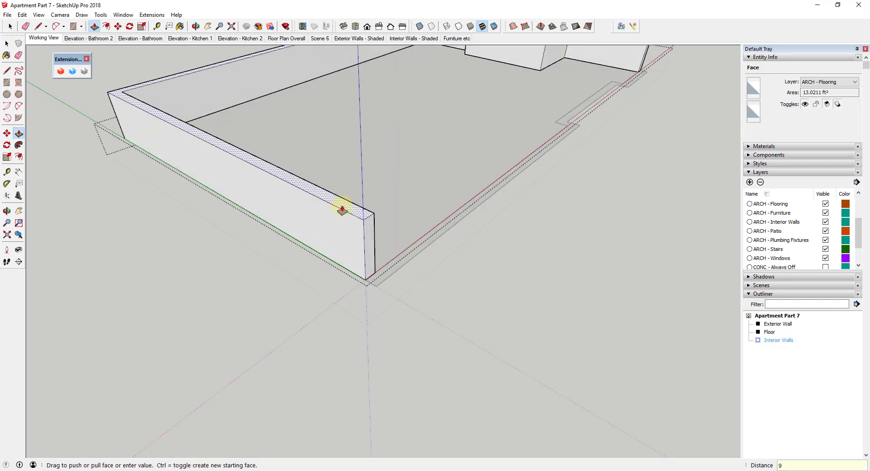
pyautogui.write('9')
pyautogui.press('Return')
# - Extrude the Exterior Wall outline upward 9' inside its group and leave the group
pyautogui.press('space')
pyautogui.click(423, 266)
pyautogui.doubleClick(413, 253)
pyautogui.press('p')
pyautogui.moveTo(412, 255); pyautogui.dragTo(399, 202)
pyautogui.scroll(-5, 369, 86)
pyautogui.write('9')
pyautogui.press('Return')
pyautogui.press('space')
pyautogui.press('Escape')
# - Turn on the LEVEL - Level 1 layer and view the new walls in place above the first level
pyautogui.moveTo(482, 188); pyautogui.dragTo(832, 239, button='middle')
pyautogui.click(427, 210)
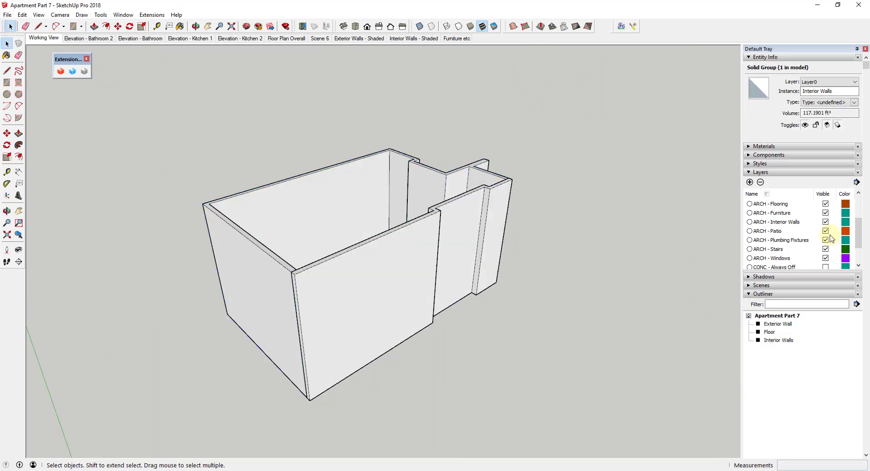
pyautogui.scroll(-3, 832, 239)
pyautogui.click(770, 204)
pyautogui.click(825, 204)
pyautogui.moveTo(587, 124); pyautogui.dragTo(428, 252, button='middle')
pyautogui.press('space')
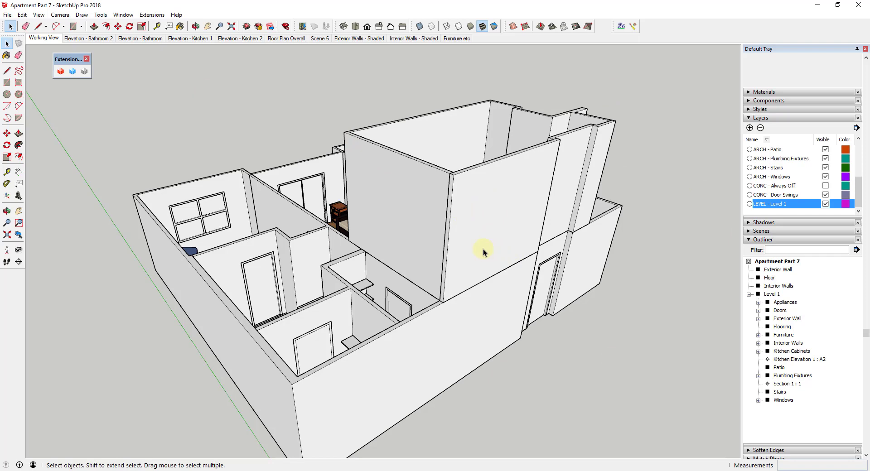
pyautogui.moveTo(311, 189); pyautogui.dragTo(553, 208, button='middle')
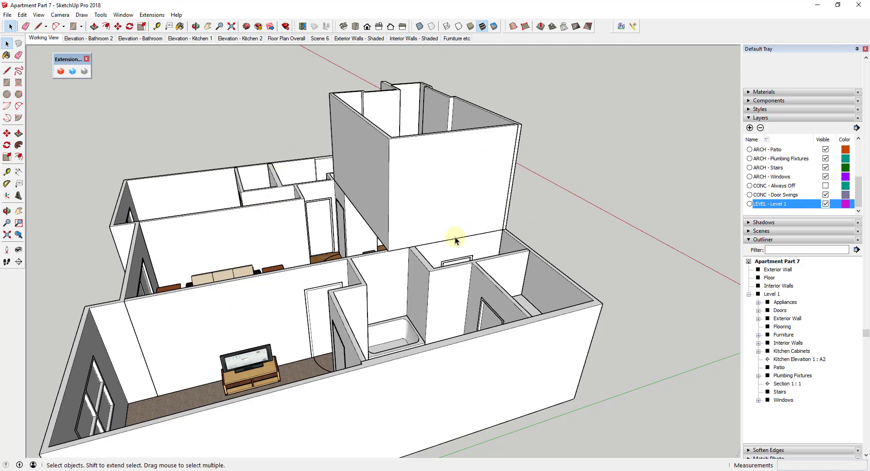
pyautogui.moveTo(607, 201); pyautogui.dragTo(464, 304, button='middle')
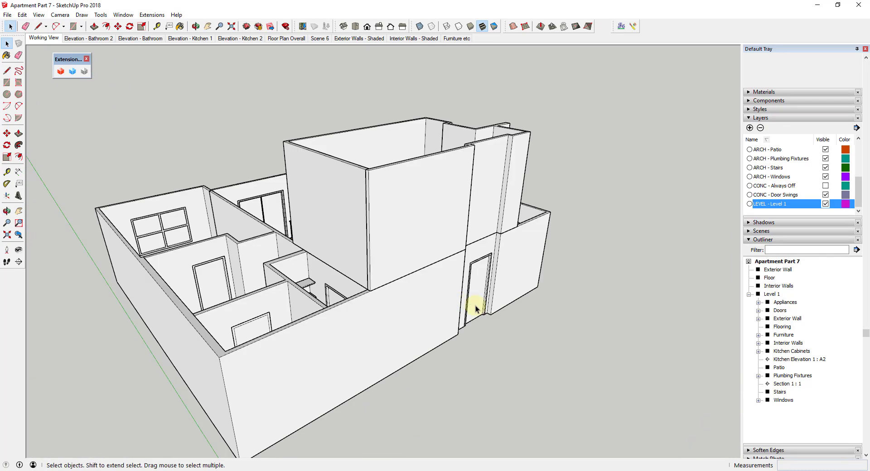
pyautogui.moveTo(511, 191); pyautogui.dragTo(448, 219, button='middle')
# - Toggle the LEVEL - Level 1 layer's visibility repeatedly to compare the upper level alone and with the floor below
pyautogui.click(826, 204)
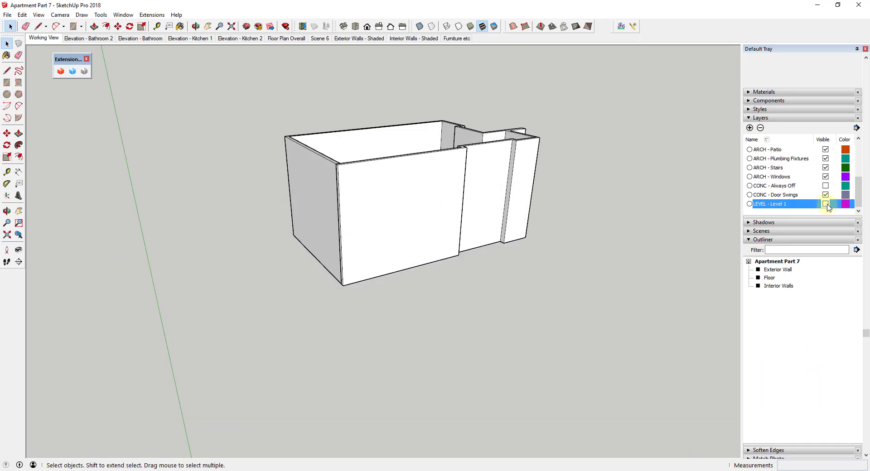
pyautogui.click(825, 204)
pyautogui.click(825, 204)
pyautogui.click(826, 204)
pyautogui.click(826, 204)
pyautogui.click(825, 204)
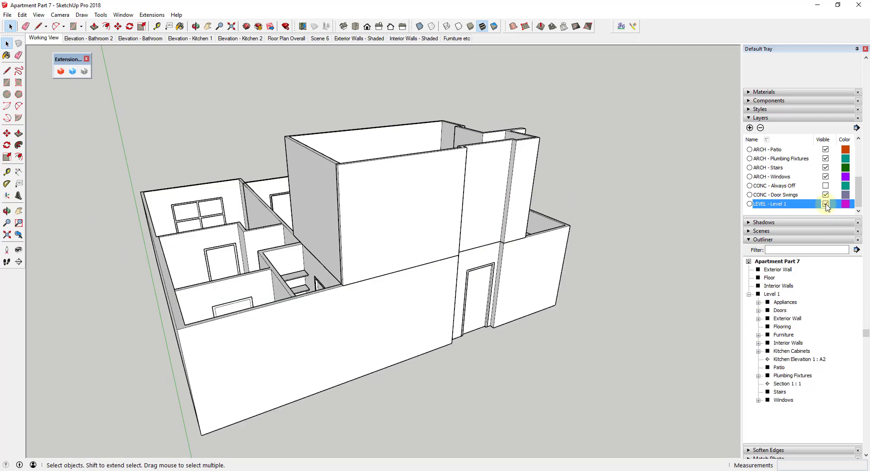
pyautogui.moveTo(229, 278); pyautogui.dragTo(425, 149, button='middle')
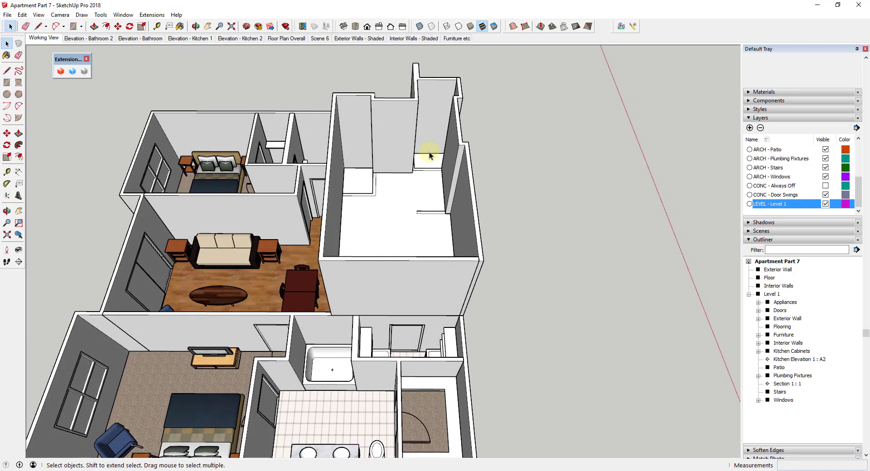
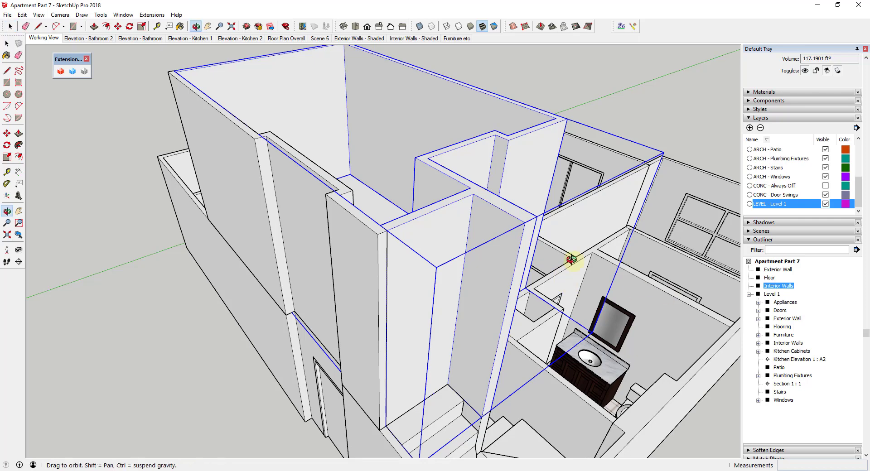
# - Inspect the existing doors inside the Level 1 group and the staircase area beneath the new walls
pyautogui.click(562, 381)
pyautogui.doubleClick(553, 381)
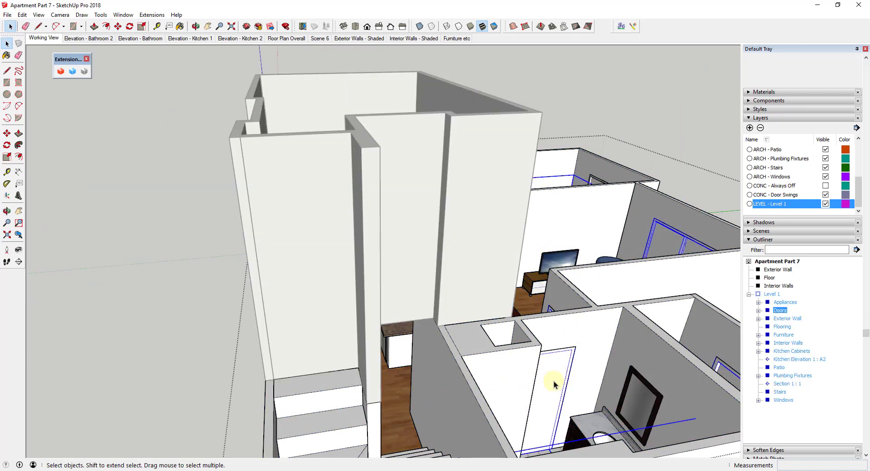
pyautogui.doubleClick(553, 382)
pyautogui.click(556, 384)
pyautogui.press('Escape')
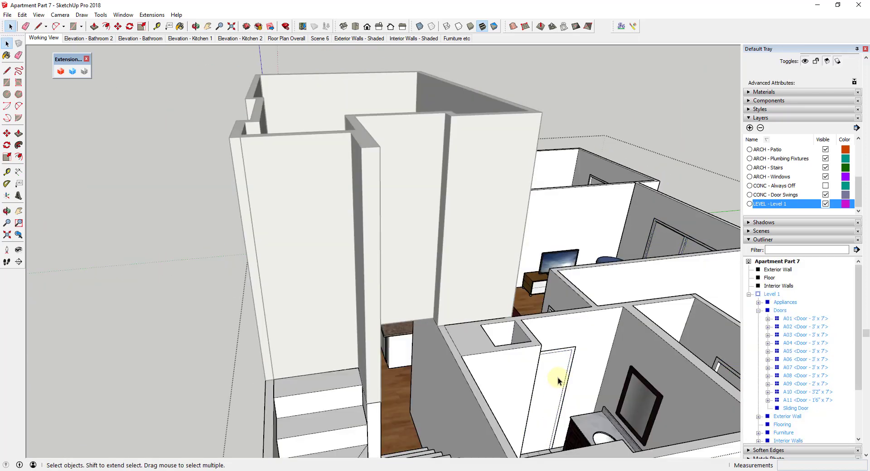
pyautogui.moveTo(556, 384); pyautogui.dragTo(505, 301, button='middle')
pyautogui.press('o')
pyautogui.click(278, 346)
pyautogui.scroll(3, 473, 295)
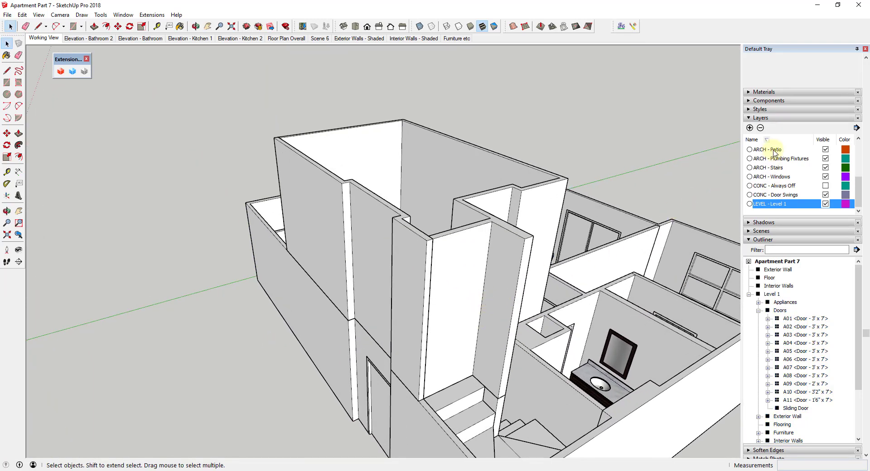
# - Display the components already used in the model and browse to the door components
pyautogui.click(766, 100)
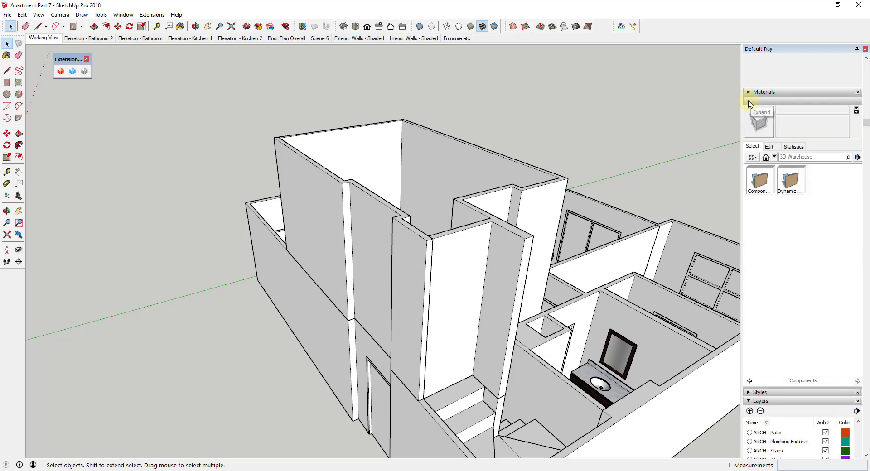
pyautogui.click(774, 156)
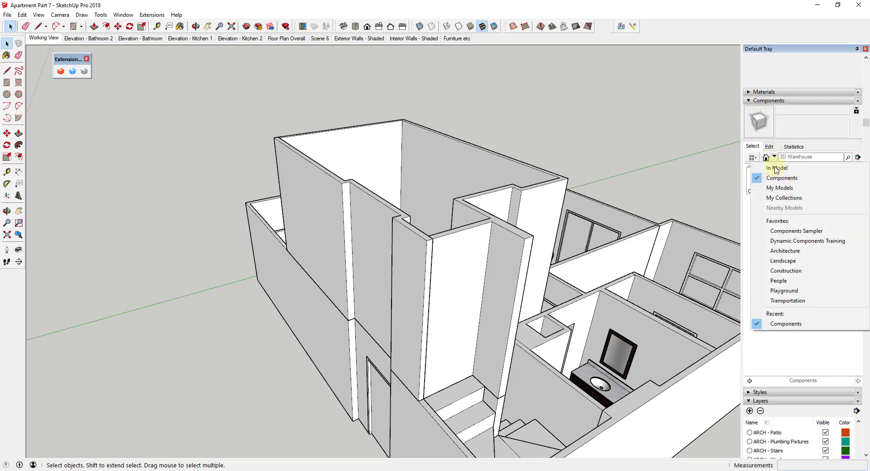
pyautogui.click(777, 168)
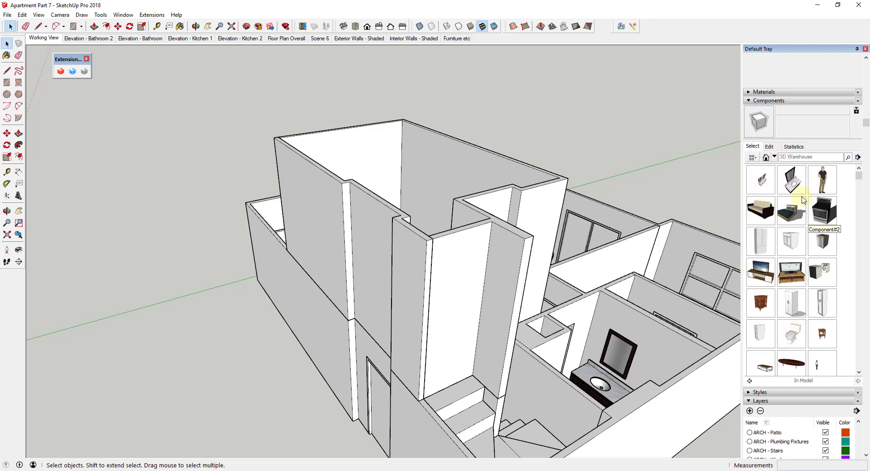
pyautogui.click(775, 158)
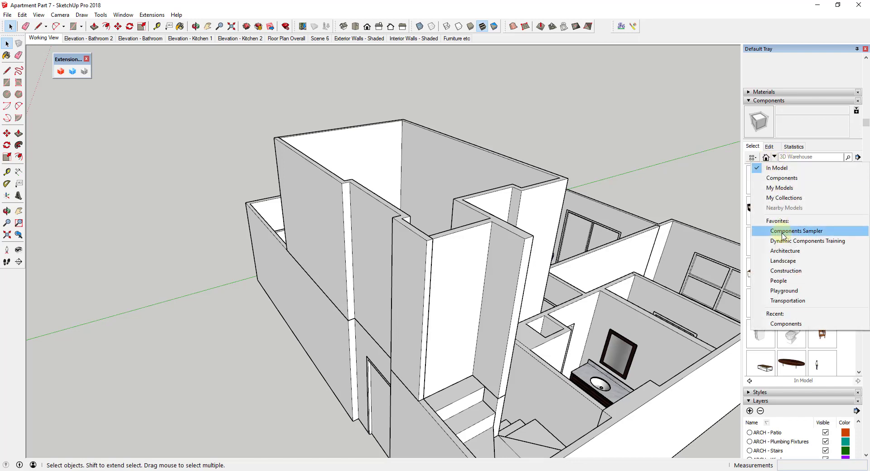
pyautogui.click(839, 356)
pyautogui.scroll(2, 806, 250)
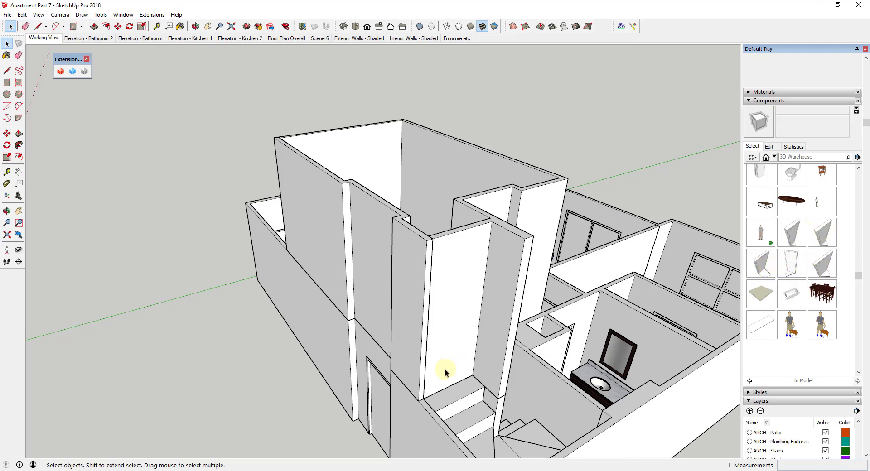
# - Place a 2' x 7' door component on the second-level wall at the top of the staircase
pyautogui.moveTo(592, 272); pyautogui.dragTo(466, 194, button='middle')
pyautogui.click(828, 237)
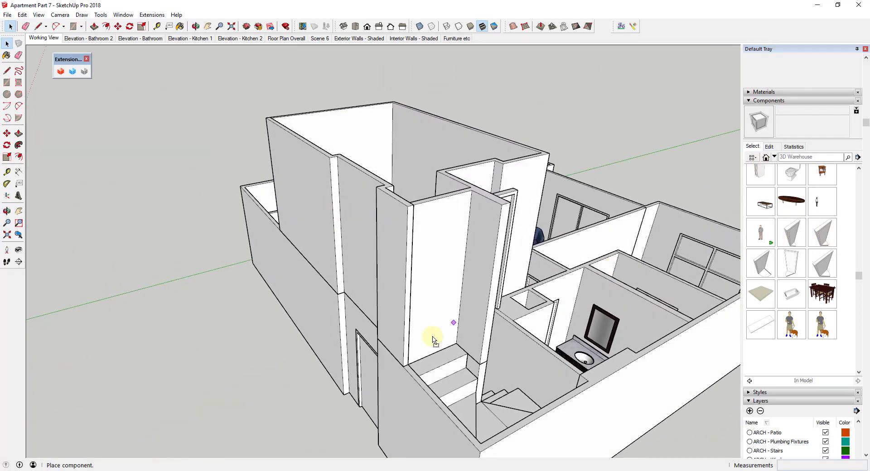
pyautogui.click(398, 363)
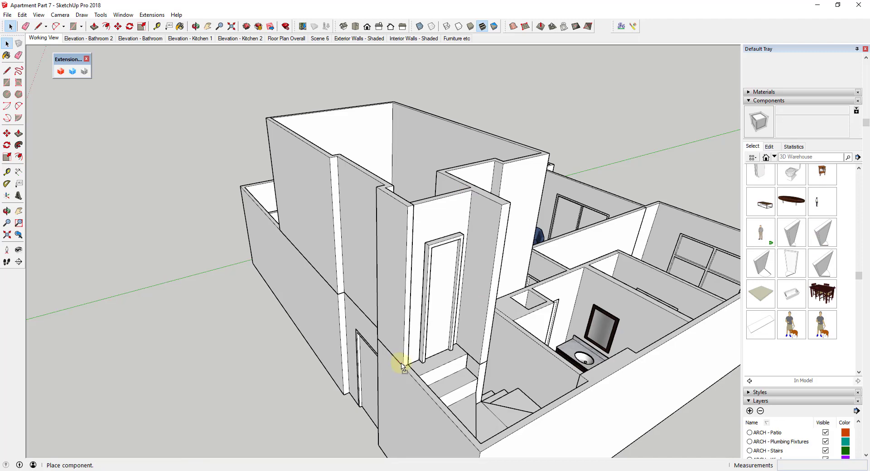
# - Widen the placed 2' x 7' door's frame by moving its left jamb 6" outward along the green axis
pyautogui.press('m')
pyautogui.scroll(5, 442, 313)
pyautogui.moveTo(429, 260); pyautogui.dragTo(454, 272, button='middle')
pyautogui.moveTo(394, 249); pyautogui.dragTo(399, 340, button='middle')
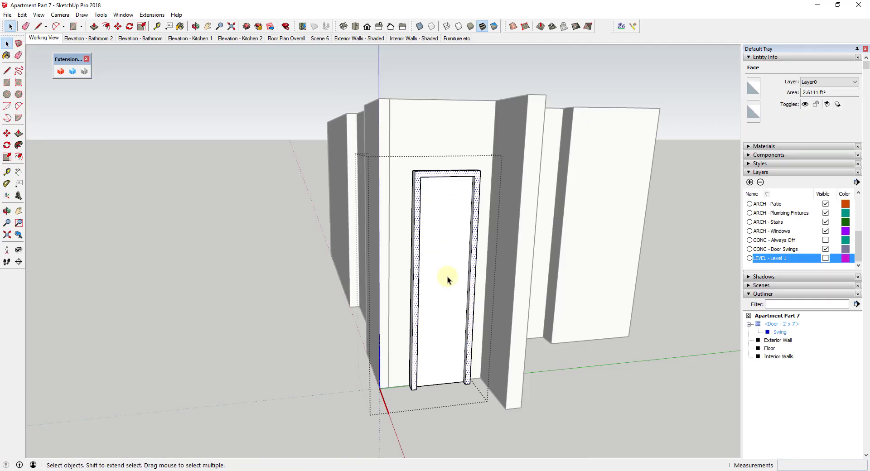
pyautogui.moveTo(453, 331); pyautogui.dragTo(392, 253, button='middle')
pyautogui.moveTo(387, 150); pyautogui.dragTo(434, 437)
pyautogui.moveTo(419, 389); pyautogui.dragTo(463, 399, button='middle')
pyautogui.scroll(2, 413, 402)
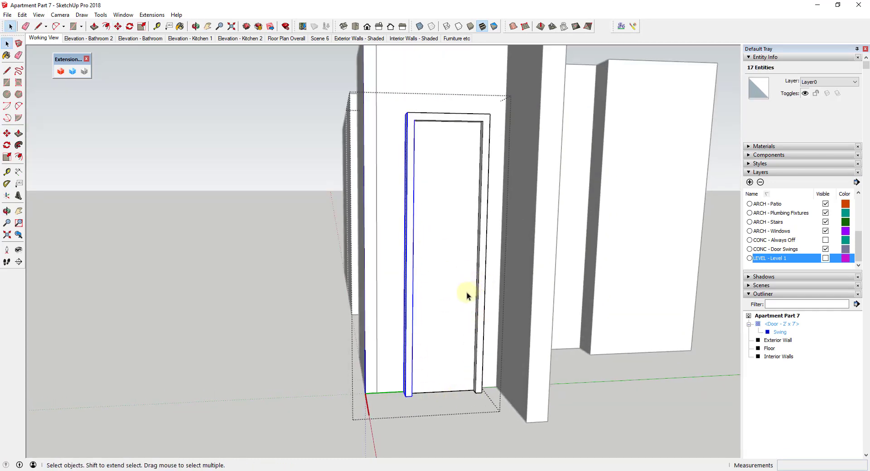
pyautogui.press('m')
pyautogui.click(413, 397)
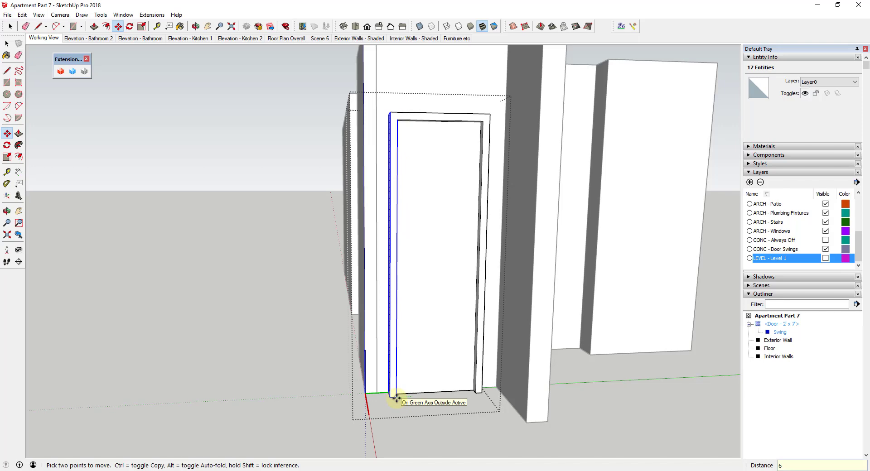
pyautogui.press('Return')
pyautogui.press('space')
# - Open the 2' x 7' door's Swing group for editing and paint the leaf's face with the Default material
pyautogui.moveTo(443, 218); pyautogui.dragTo(403, 237, button='middle')
pyautogui.scroll(3, 404, 238)
pyautogui.click(403, 245)
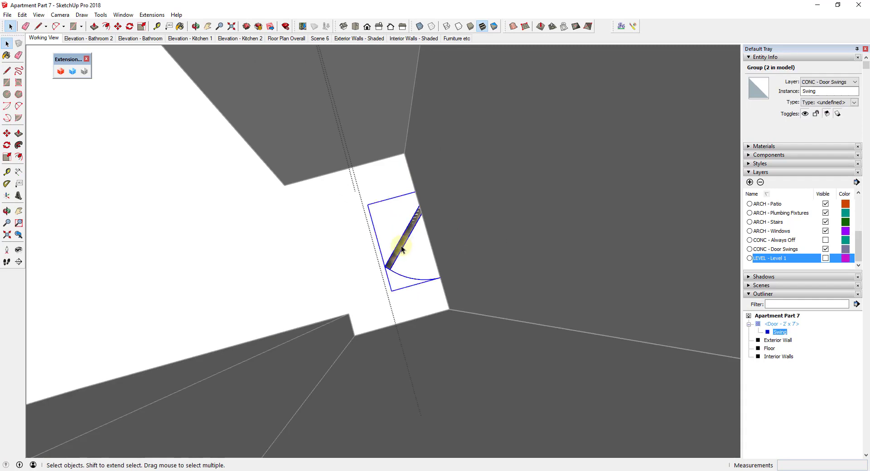
pyautogui.doubleClick(401, 245)
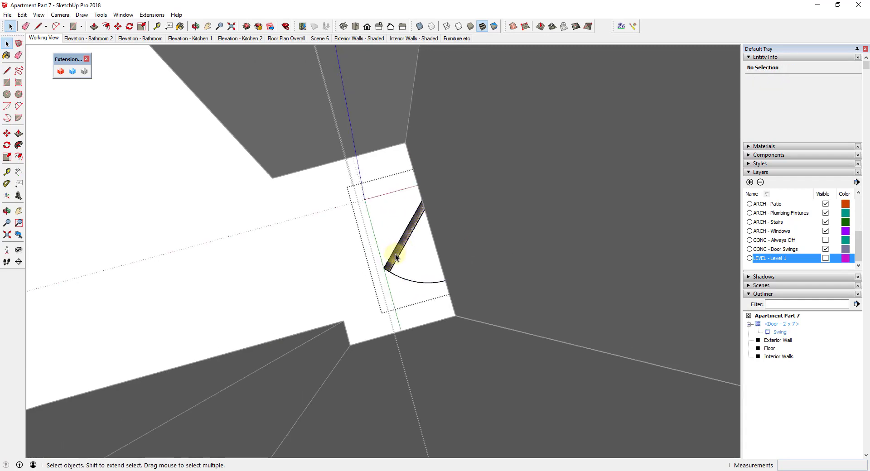
pyautogui.click(394, 255)
pyautogui.scroll(2, 397, 262)
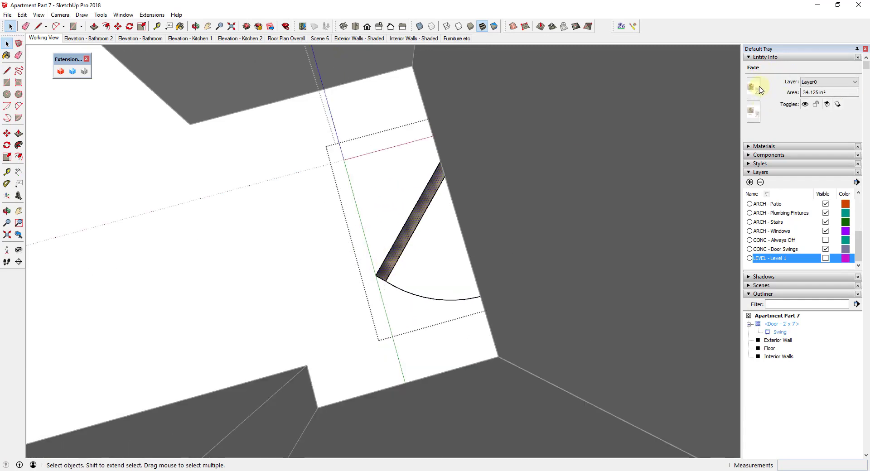
pyautogui.click(750, 147)
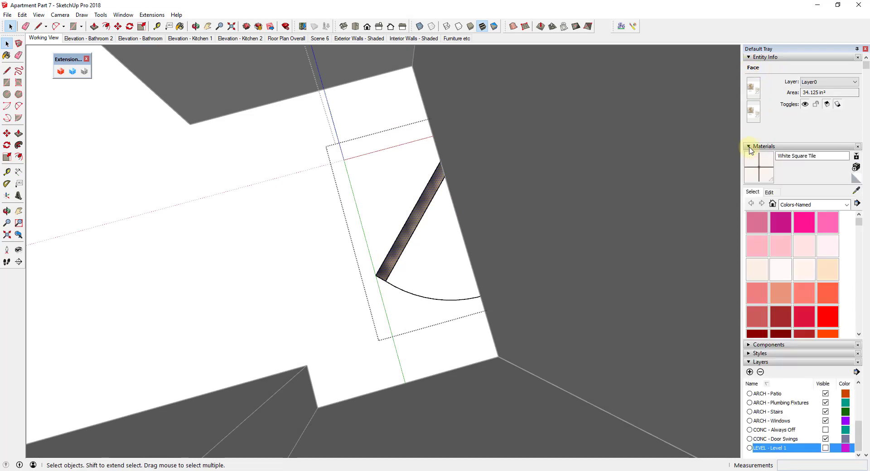
pyautogui.click(856, 178)
pyautogui.click(415, 218)
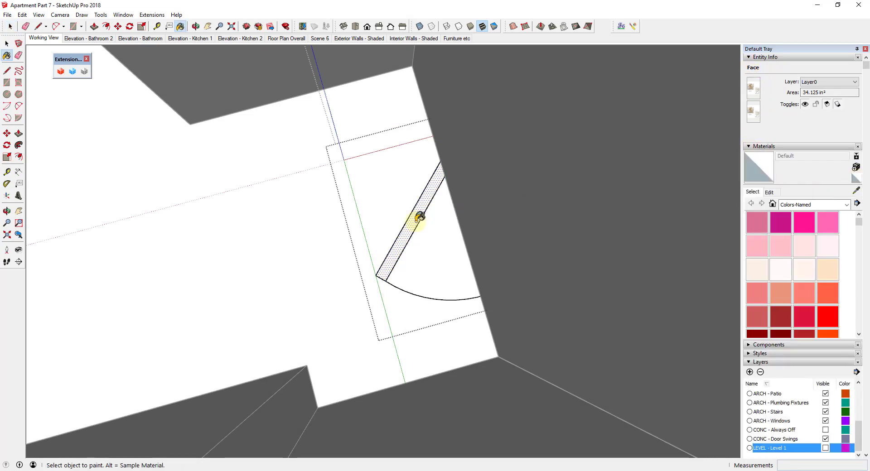
# - Lengthen the door leaf in the Swing group by drawing new lines that extend its outline past the old end
pyautogui.press('space')
pyautogui.press('l')
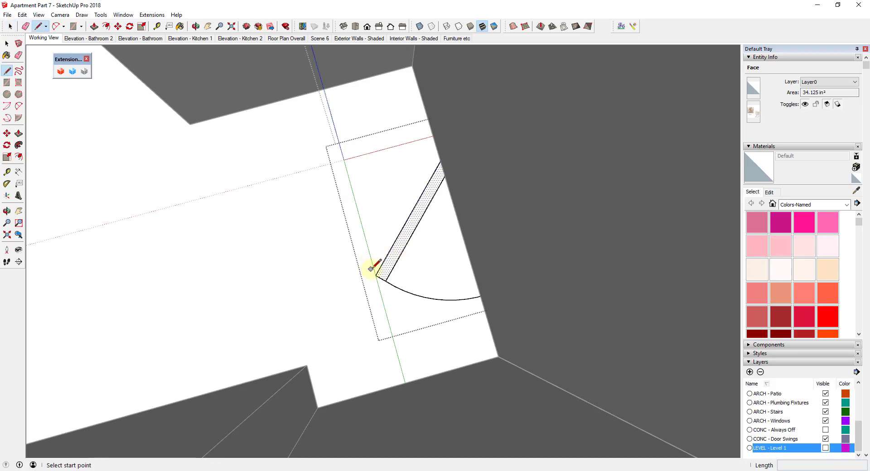
pyautogui.click(376, 275)
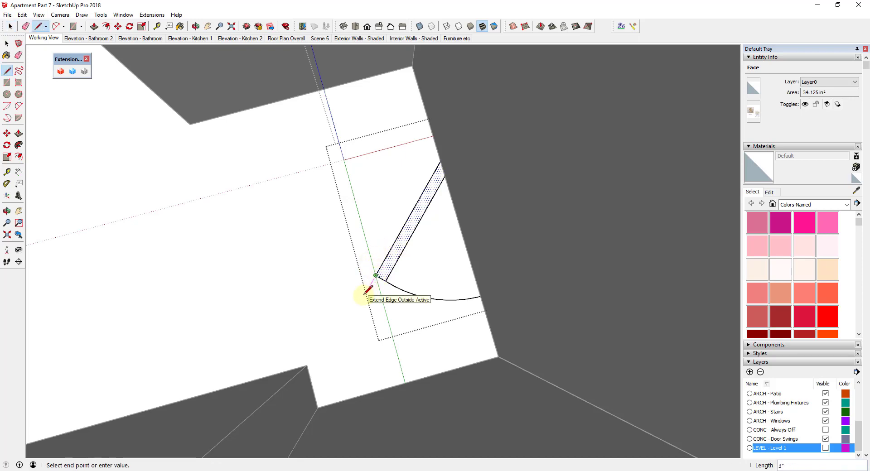
pyautogui.press('Return')
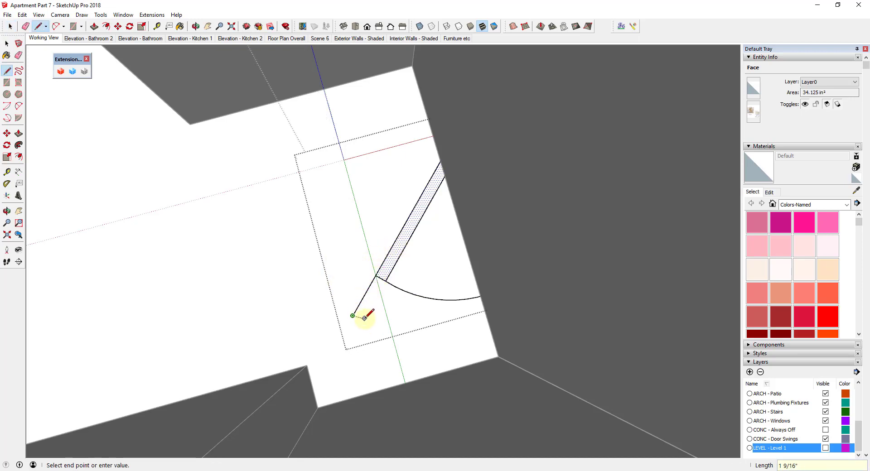
pyautogui.press('Escape')
pyautogui.click(386, 281)
pyautogui.click(354, 315)
pyautogui.press('space')
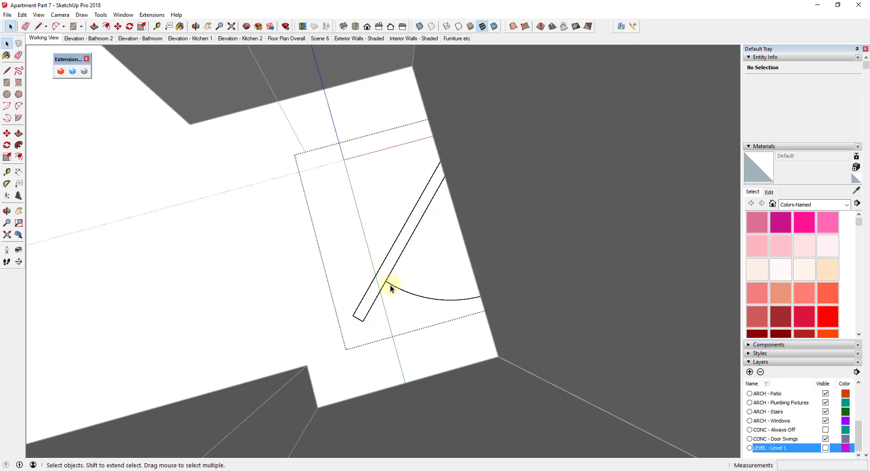
pyautogui.click(392, 287)
pyautogui.press('e')
# - Hide the ARCH - Interior Walls and ARCH - Exterior Walls layers
pyautogui.moveTo(403, 281)
pyautogui.mouseDown(button='middle')
pyautogui.moveTo(534, 313)
pyautogui.moveTo(496, 266)
pyautogui.moveTo(435, 232)
pyautogui.mouseUp(button='middle')
pyautogui.scroll(-5, 562, 214)
pyautogui.press('space')
pyautogui.moveTo(570, 278); pyautogui.dragTo(576, 222, button='middle')
pyautogui.scroll(-4, 797, 393)
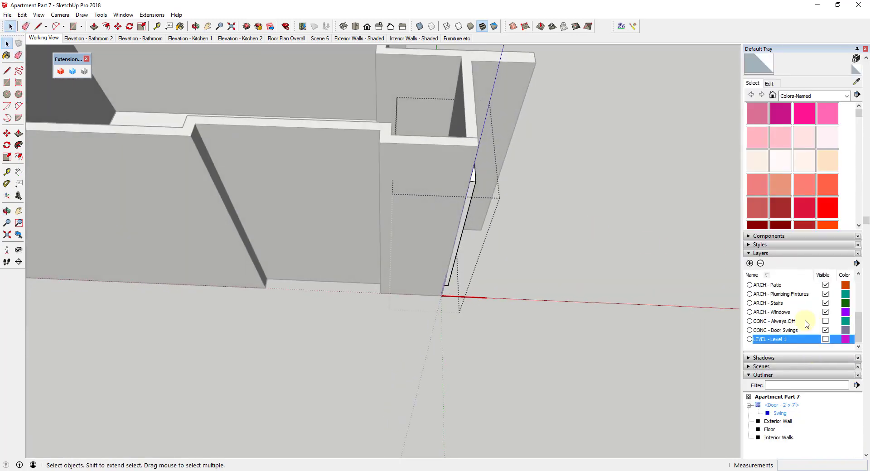
pyautogui.scroll(2, 764, 88)
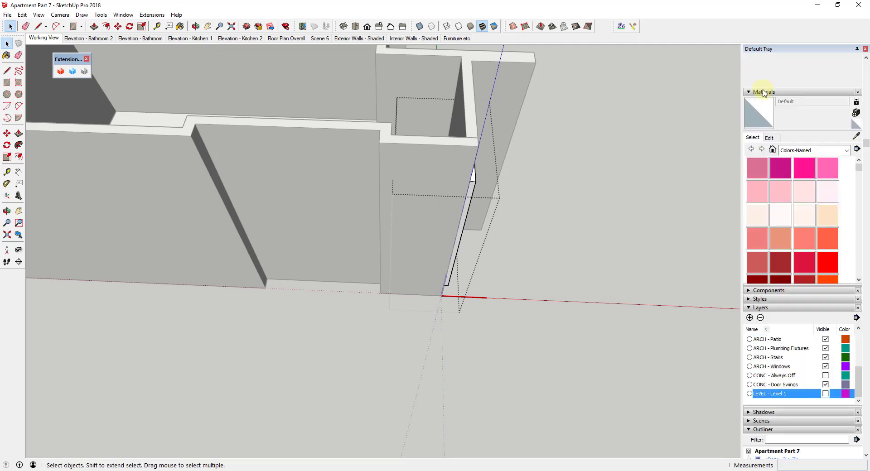
pyautogui.click(749, 92)
pyautogui.scroll(2, 790, 172)
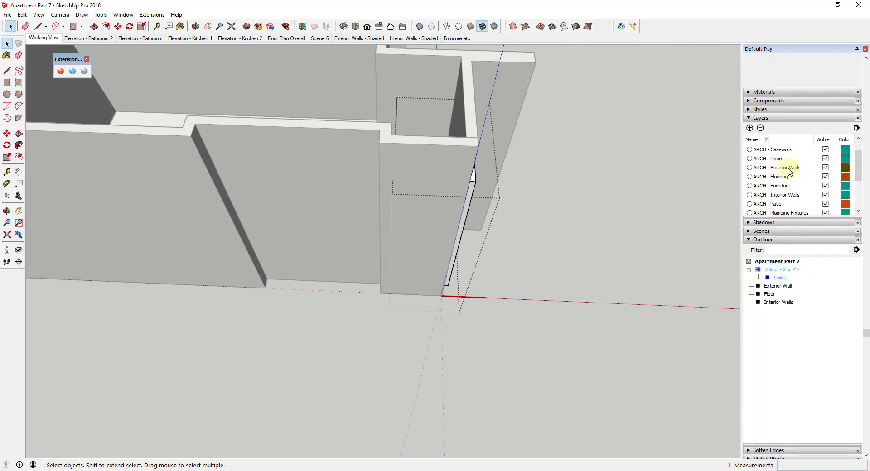
pyautogui.click(825, 194)
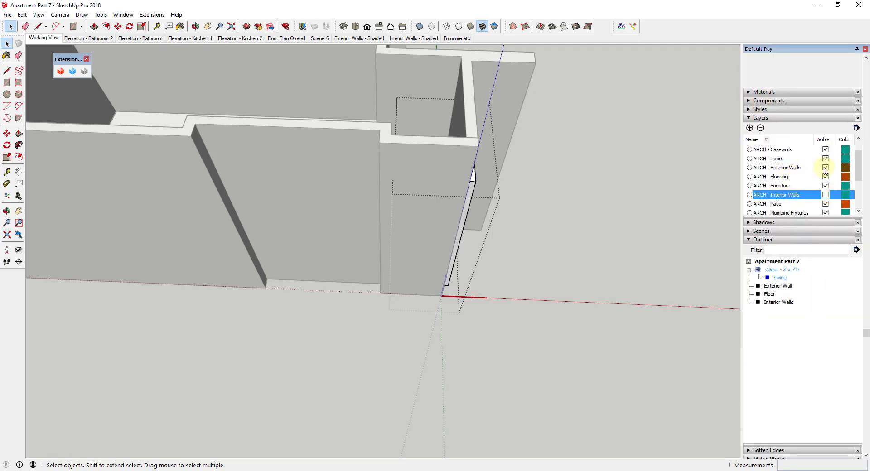
pyautogui.click(825, 168)
# - Assign the second level's Interior Walls group to the ARCH - Interior Walls layer
pyautogui.moveTo(486, 237); pyautogui.dragTo(589, 216, button='middle')
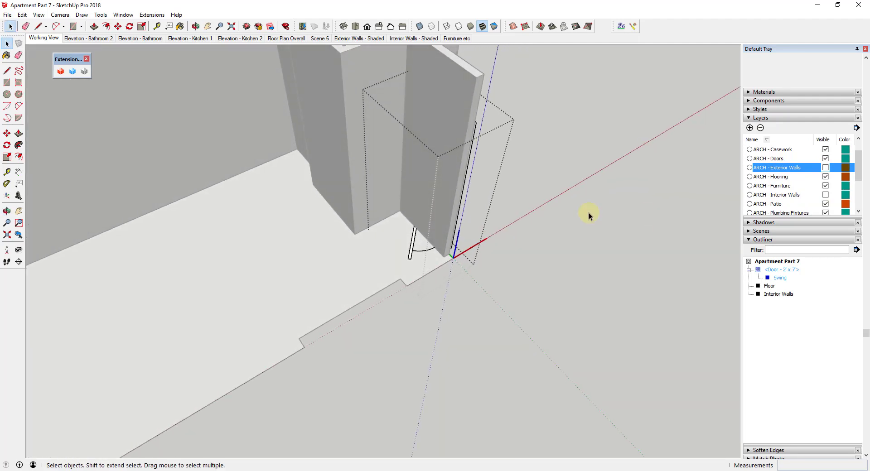
pyautogui.scroll(-4, 493, 190)
pyautogui.scroll(5, 460, 165)
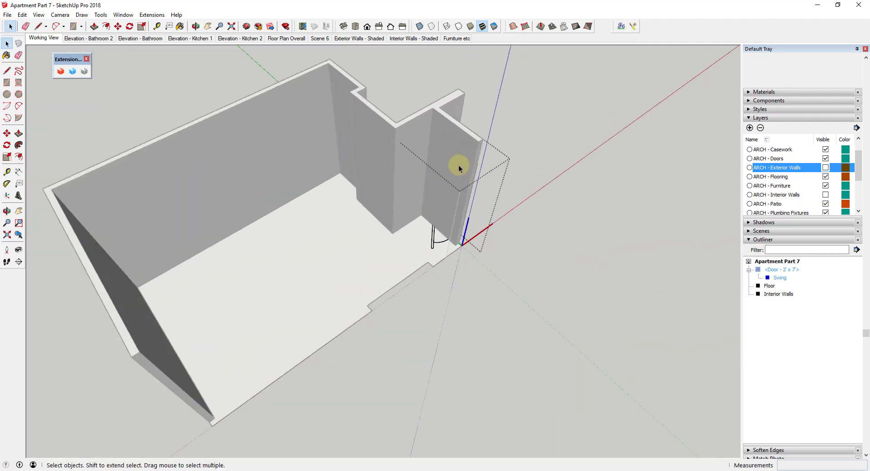
pyautogui.scroll(1, 375, 115)
pyautogui.click(397, 156)
pyautogui.moveTo(404, 160); pyautogui.dragTo(386, 117, button='middle')
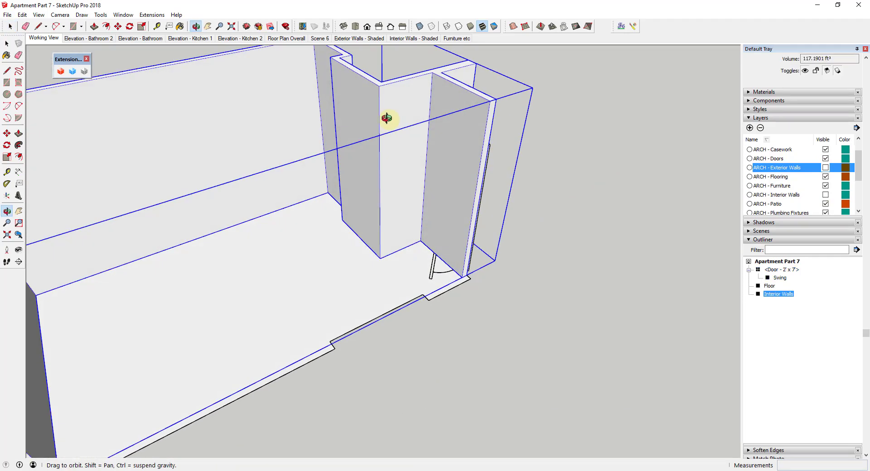
pyautogui.scroll(2, 849, 294)
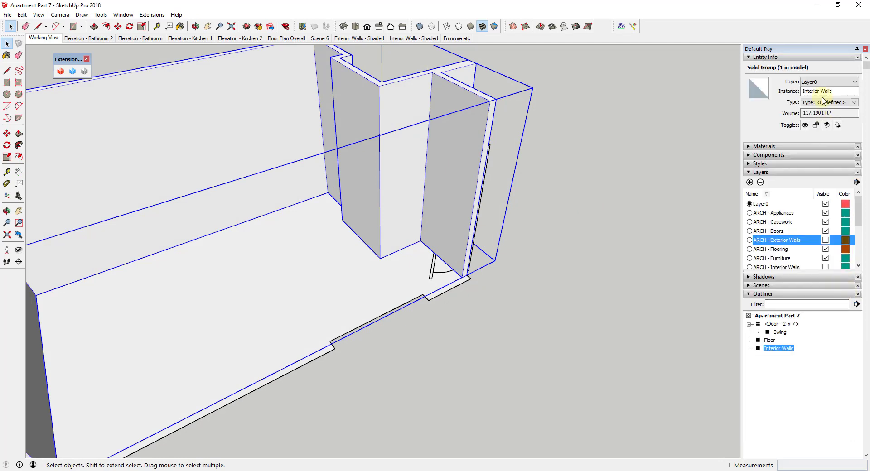
pyautogui.click(823, 82)
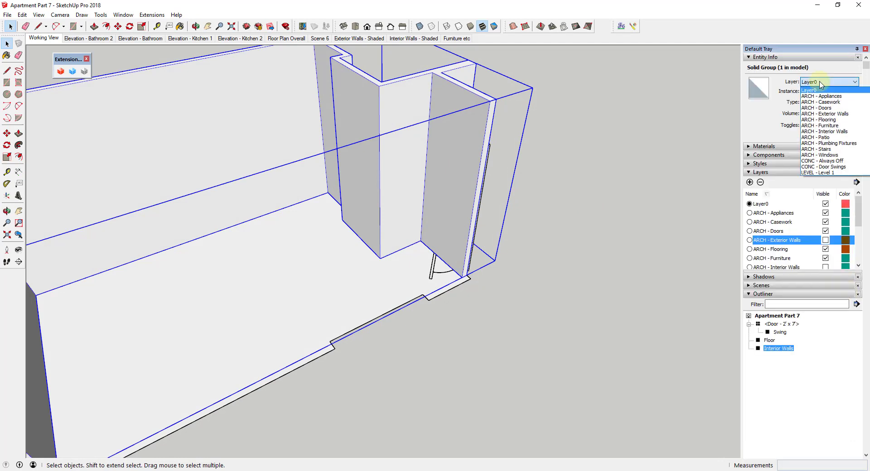
pyautogui.click(834, 137)
# - Erase the old swing arc in the door's Swing group and draw a new arc from the lengthened leaf's end to the opposite jamb
pyautogui.click(448, 300)
pyautogui.scroll(5, 453, 236)
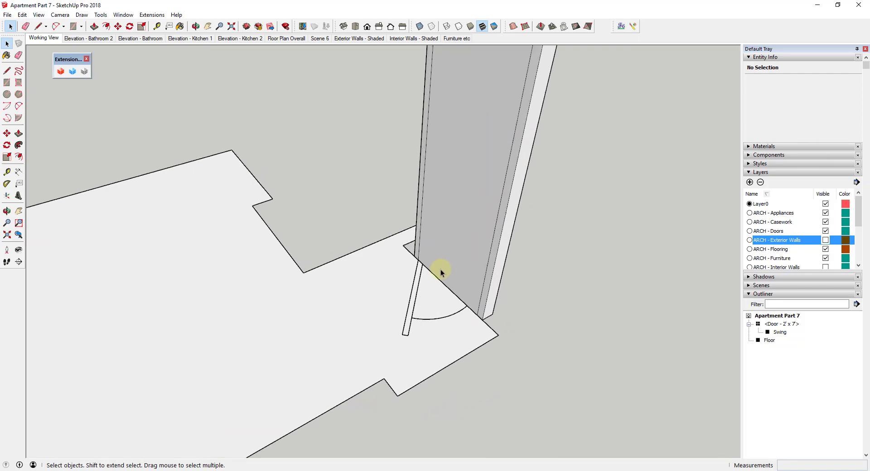
pyautogui.moveTo(439, 319)
pyautogui.mouseDown(button='middle')
pyautogui.moveTo(443, 311)
pyautogui.moveTo(307, 263)
pyautogui.moveTo(434, 308)
pyautogui.mouseUp(button='middle')
pyautogui.doubleClick(446, 316)
pyautogui.click(447, 317)
pyautogui.press('e')
pyautogui.press('a')
pyautogui.click(396, 319)
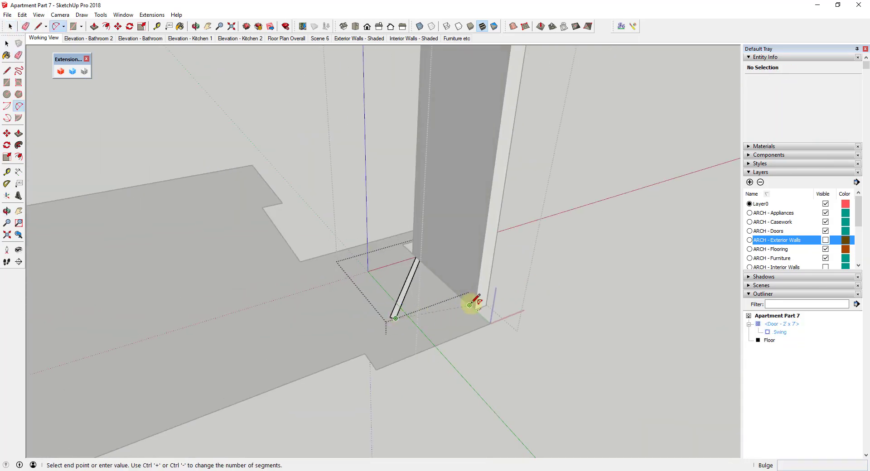
pyautogui.click(470, 305)
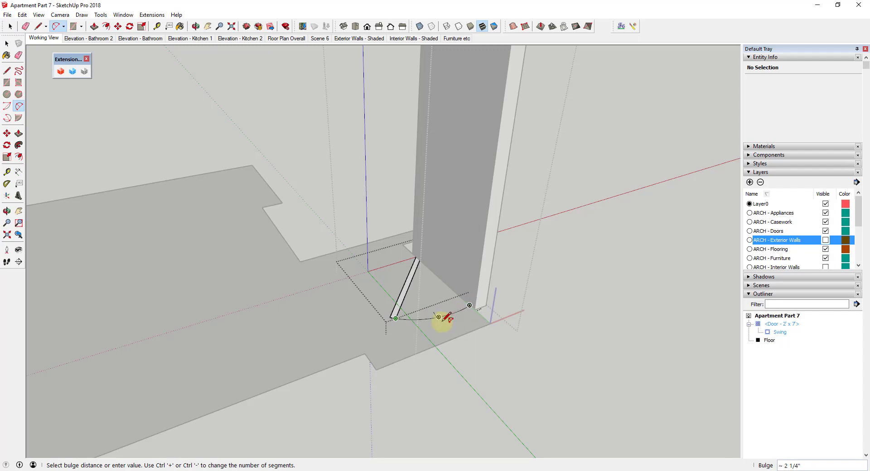
pyautogui.click(443, 321)
pyautogui.press('space')
# - Show the ARCH - Exterior Walls and ARCH - Interior Walls layers again
pyautogui.moveTo(533, 340); pyautogui.dragTo(483, 292, button='middle')
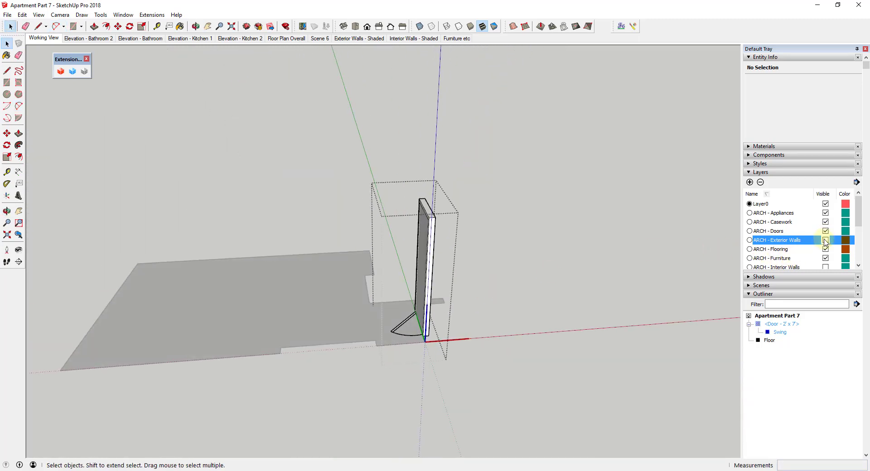
pyautogui.click(826, 240)
pyautogui.scroll(-1, 824, 245)
pyautogui.click(826, 240)
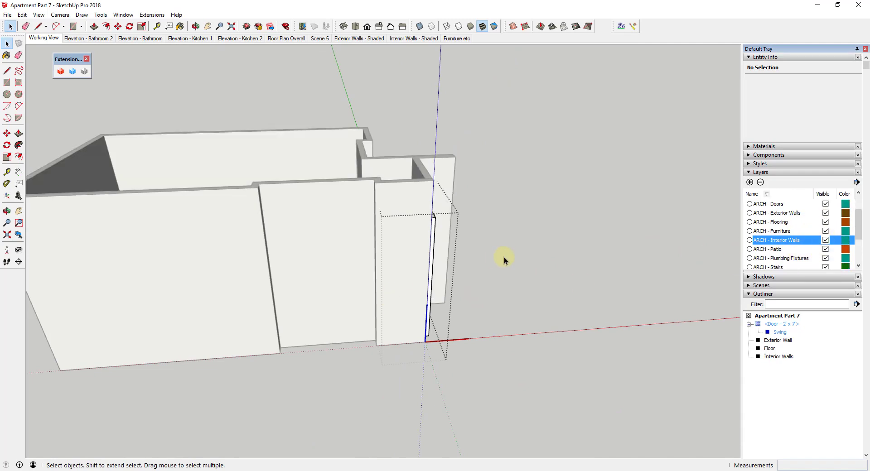
pyautogui.scroll(5, 551, 263)
pyautogui.click(418, 337)
pyautogui.press('m')
pyautogui.moveTo(418, 337); pyautogui.dragTo(278, 334, button='middle')
pyautogui.scroll(-8, 334, 192)
pyautogui.press('space')
# - Draw a rectangle on the Interior Walls group's face, from the door frame's upper corner to its opposite lower corner
pyautogui.click(334, 192)
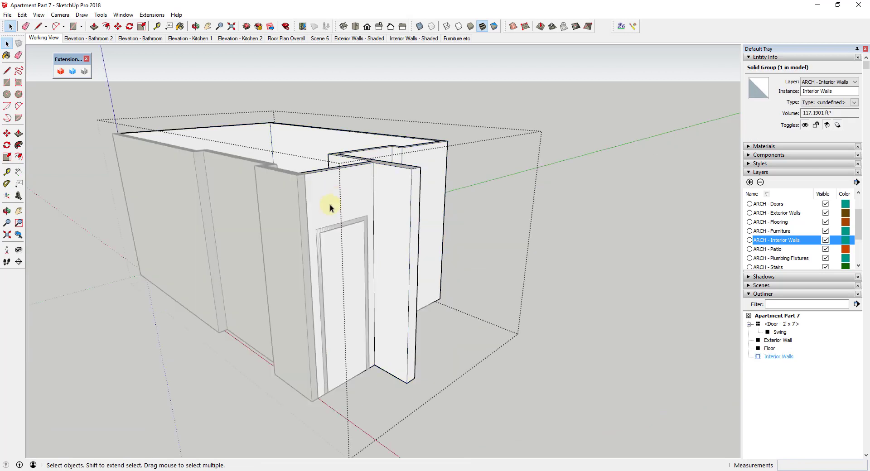
pyautogui.press('r')
pyautogui.click(316, 229)
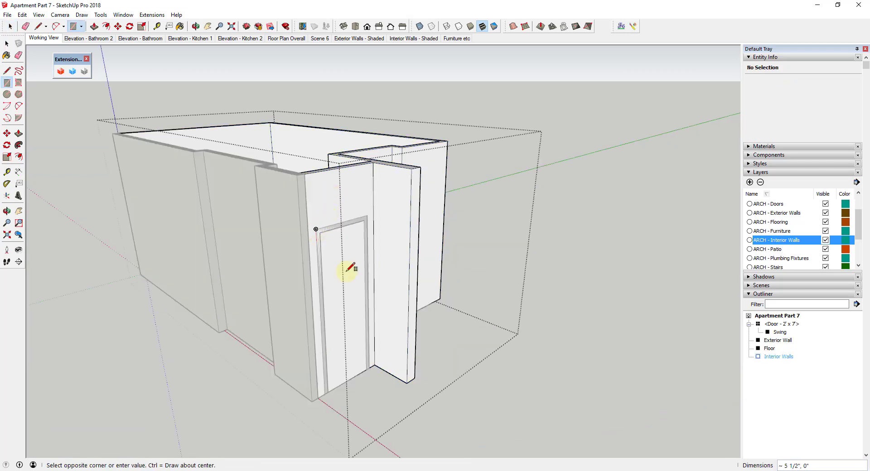
pyautogui.click(369, 368)
pyautogui.press('space')
# - Push the door-sized face 3 5/8" through the interior wall to cut the door opening, then close the group
pyautogui.press('p')
pyautogui.click(343, 335)
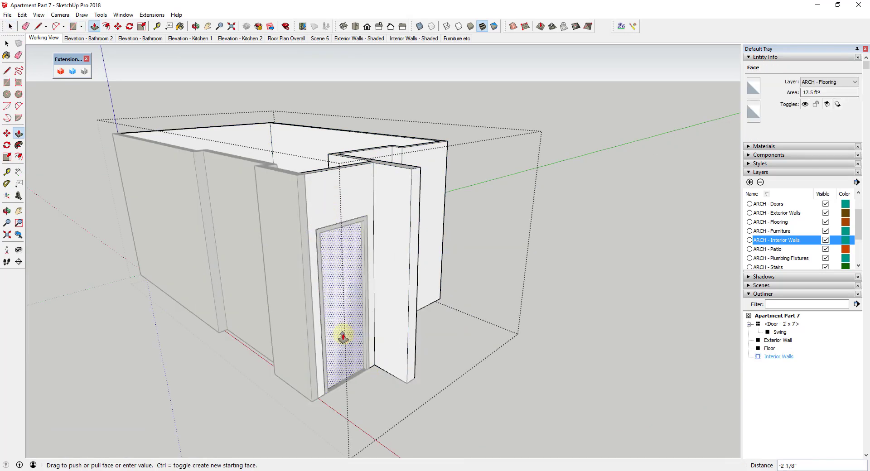
pyautogui.moveTo(305, 171); pyautogui.dragTo(387, 220, button='middle')
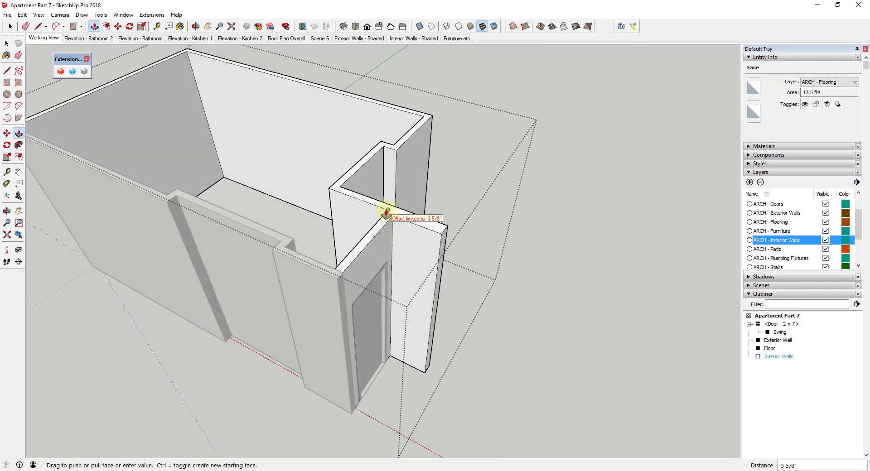
pyautogui.click(386, 212)
pyautogui.press('space')
pyautogui.scroll(-3, 419, 272)
pyautogui.moveTo(419, 272); pyautogui.dragTo(328, 200, button='middle')
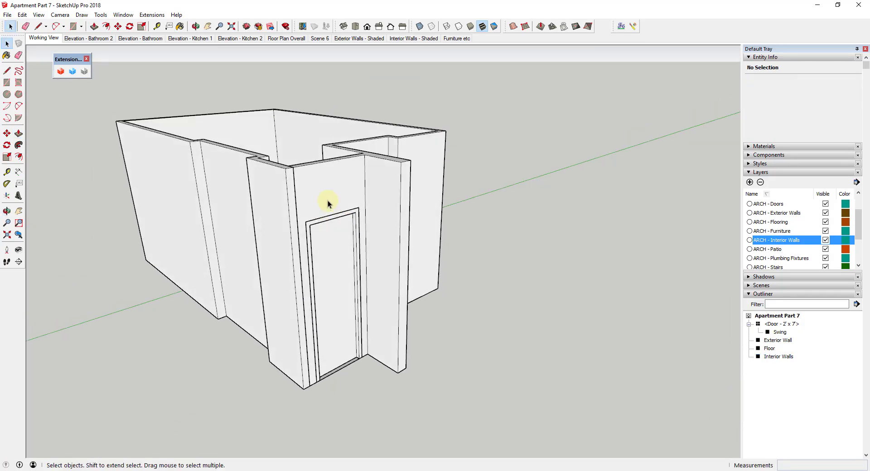
pyautogui.click(311, 182)
pyautogui.click(437, 391)
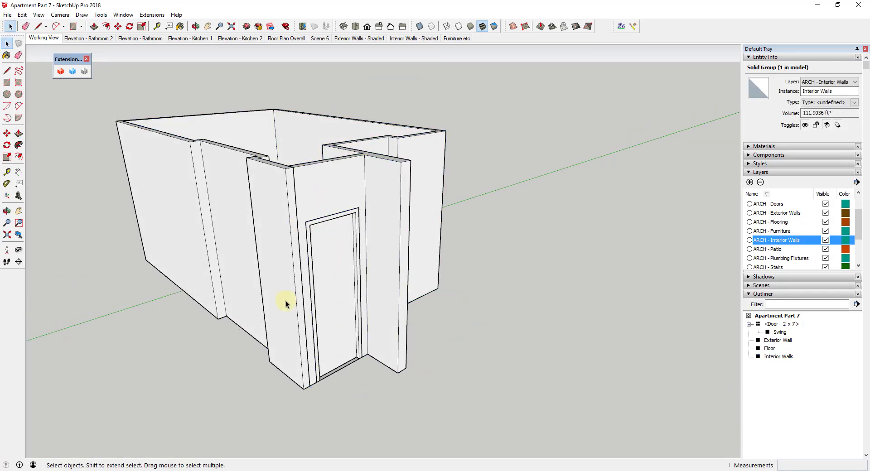
# - Show the LEVEL - Level 1 layer and examine how the second level sits over the first level
pyautogui.moveTo(285, 301); pyautogui.dragTo(529, 288, button='middle')
pyautogui.scroll(-4, 571, 269)
pyautogui.moveTo(570, 268); pyautogui.dragTo(509, 317, button='middle')
pyautogui.moveTo(385, 300); pyautogui.dragTo(436, 332, button='middle')
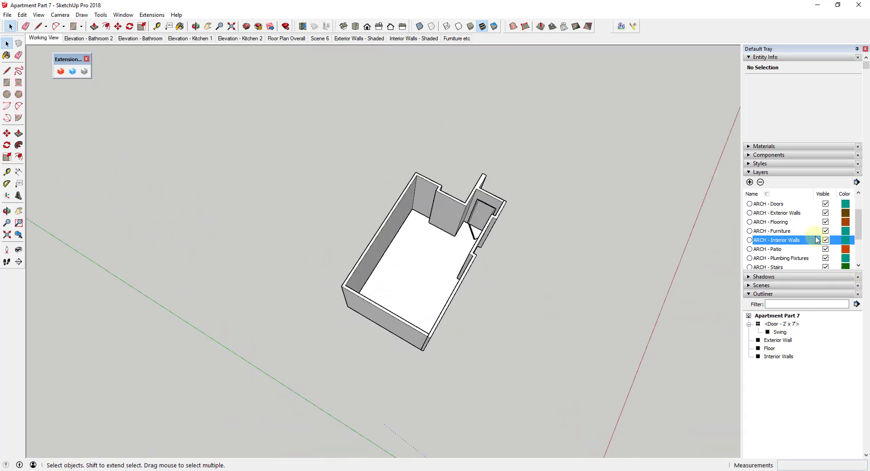
pyautogui.scroll(-2, 826, 249)
pyautogui.click(826, 258)
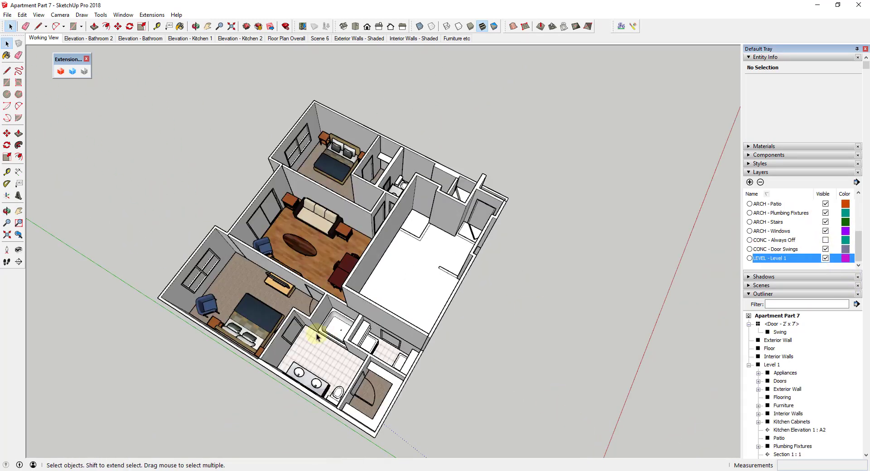
pyautogui.moveTo(316, 336); pyautogui.dragTo(416, 291, button='middle')
pyautogui.click(416, 292)
pyautogui.moveTo(485, 340); pyautogui.dragTo(674, 322, button='middle')
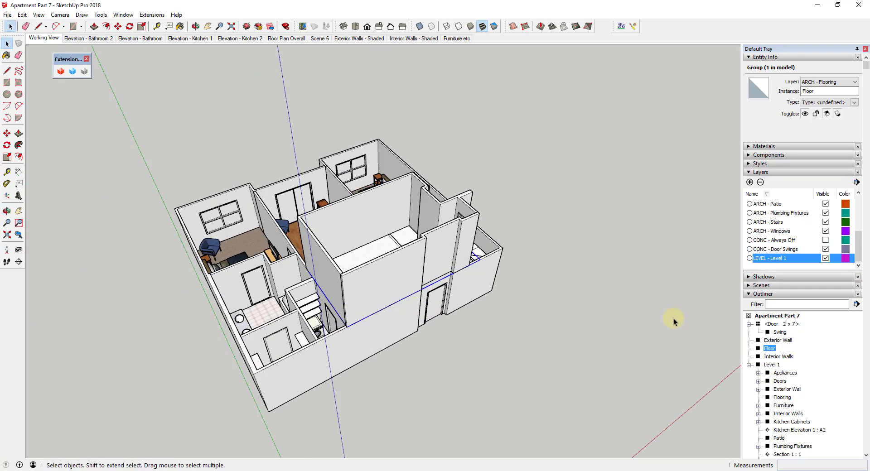
# - Hide the LEVEL - Level 1 layer and group the door, exterior wall, floor and interior walls of the second level
pyautogui.click(749, 365)
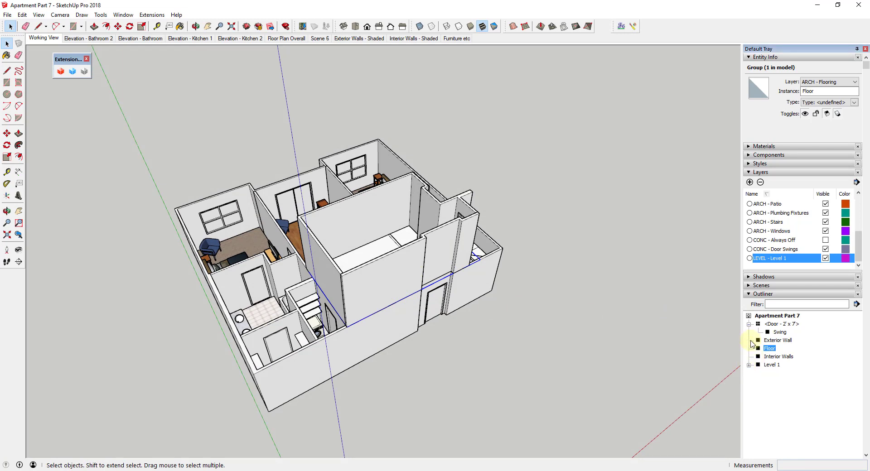
pyautogui.click(826, 258)
pyautogui.moveTo(472, 331); pyautogui.dragTo(202, 162, button='middle')
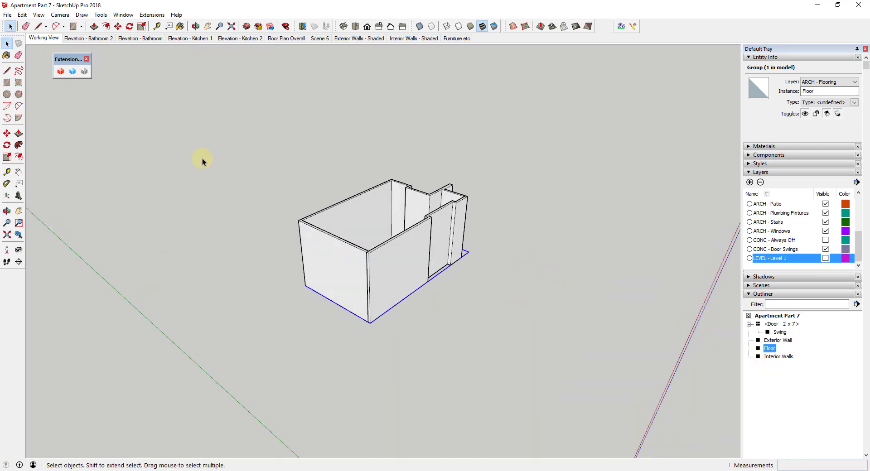
pyautogui.moveTo(277, 174); pyautogui.dragTo(542, 358)
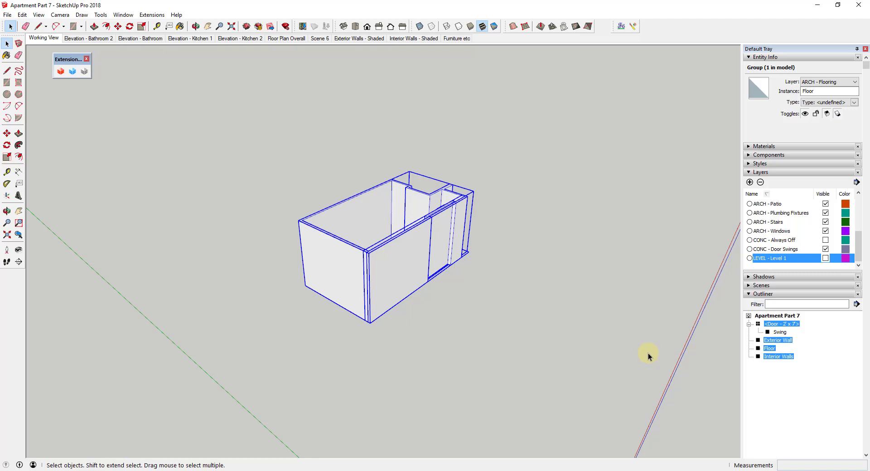
pyautogui.rightClick(779, 325)
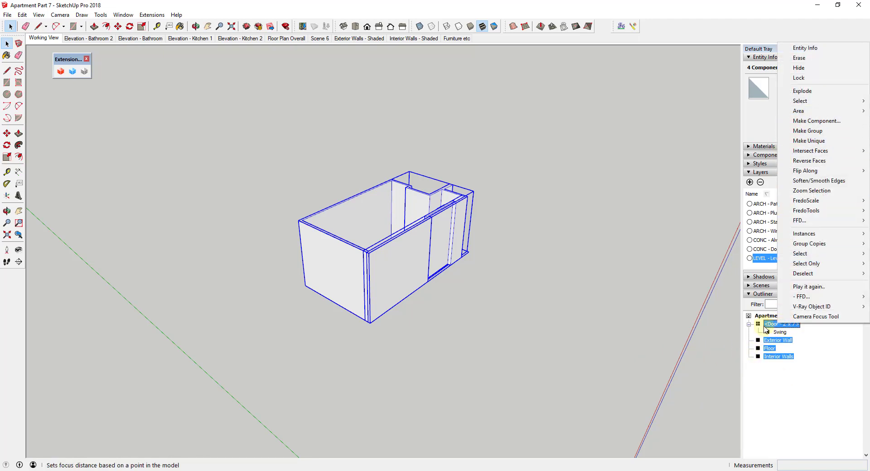
pyautogui.click(809, 131)
# - Name the new group of second-level parts Level 2
pyautogui.click(520, 297)
pyautogui.moveTo(521, 298); pyautogui.dragTo(531, 268, button='middle')
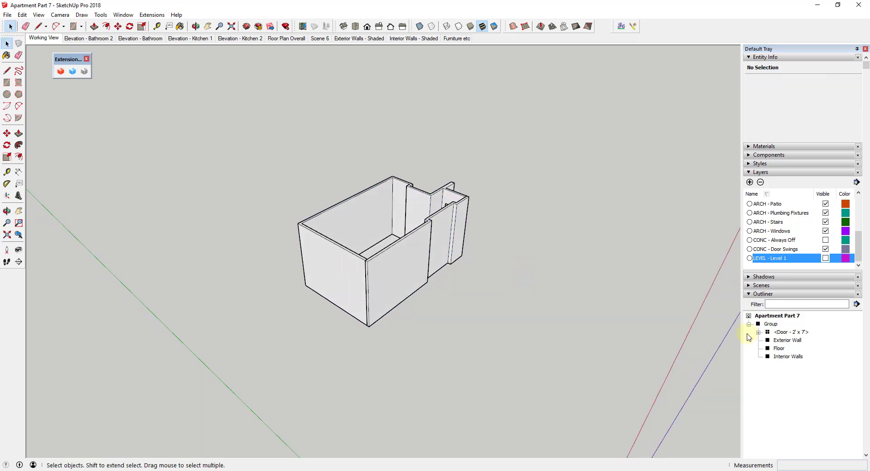
pyautogui.rightClick(772, 325)
pyautogui.click(797, 315)
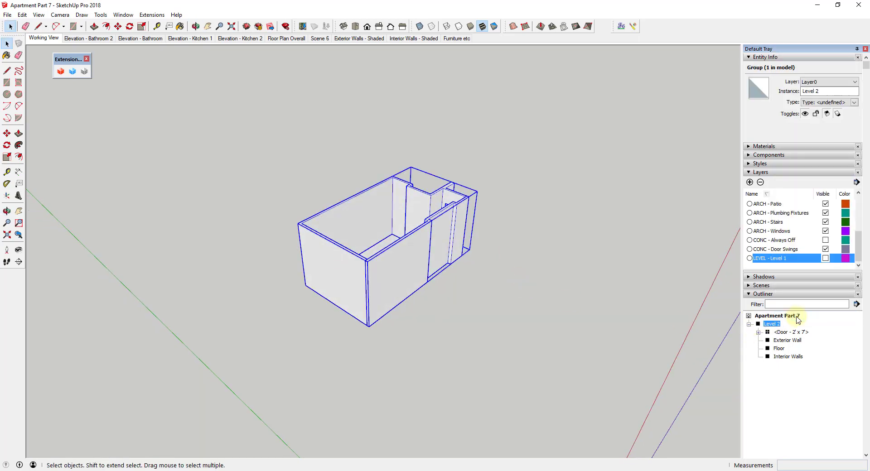
# - Create a layer named LEVEL - Level 2 and assign the Level 2 group to it
pyautogui.click(749, 182)
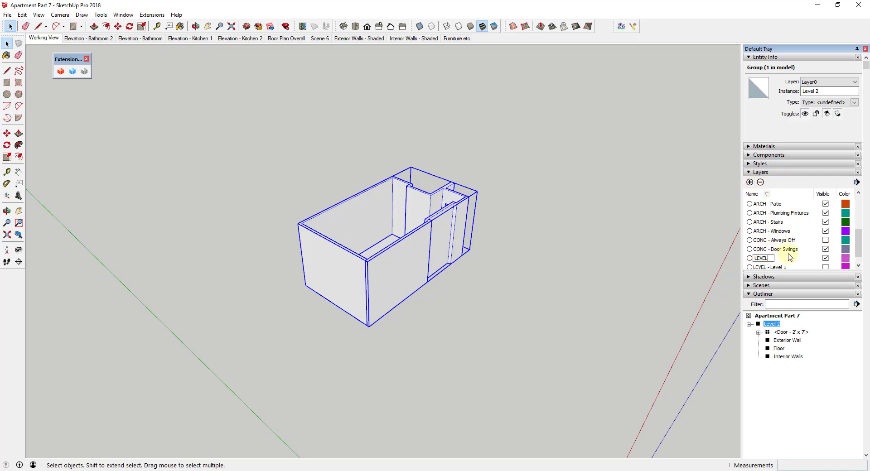
pyautogui.write('LEVEL - Level 2')
pyautogui.press('Return')
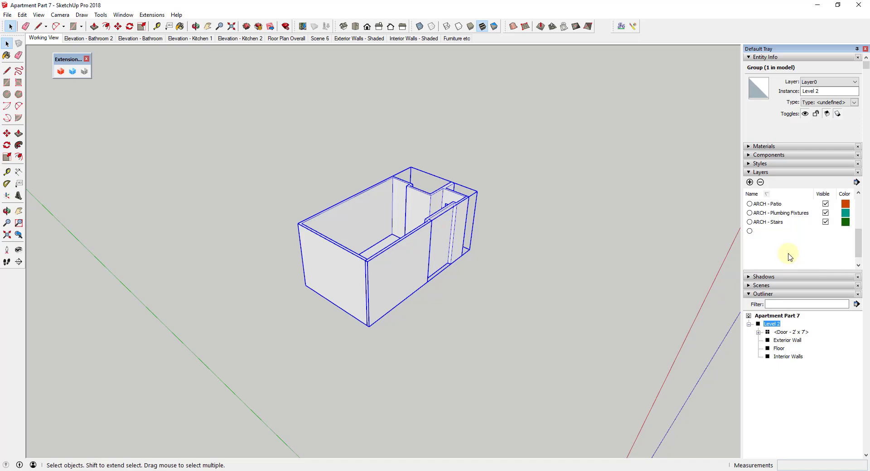
pyautogui.click(821, 82)
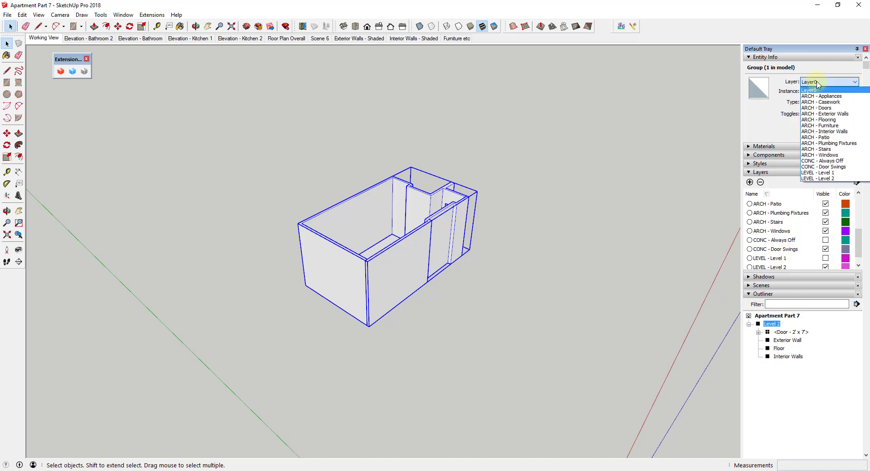
pyautogui.click(826, 178)
pyautogui.moveTo(707, 299); pyautogui.dragTo(624, 286, button='middle')
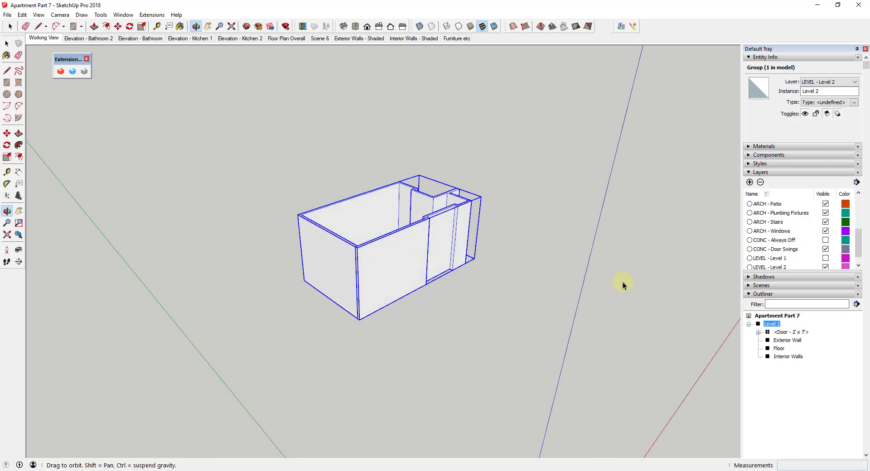
# - Show the LEVEL - Level 1 layer again and toggle the LEVEL - Level 2 layer off and on
pyautogui.click(826, 258)
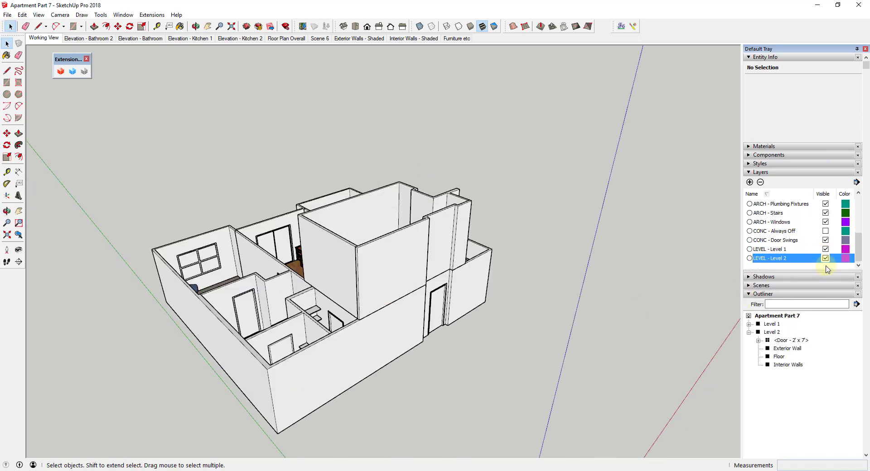
pyautogui.click(826, 267)
pyautogui.click(825, 258)
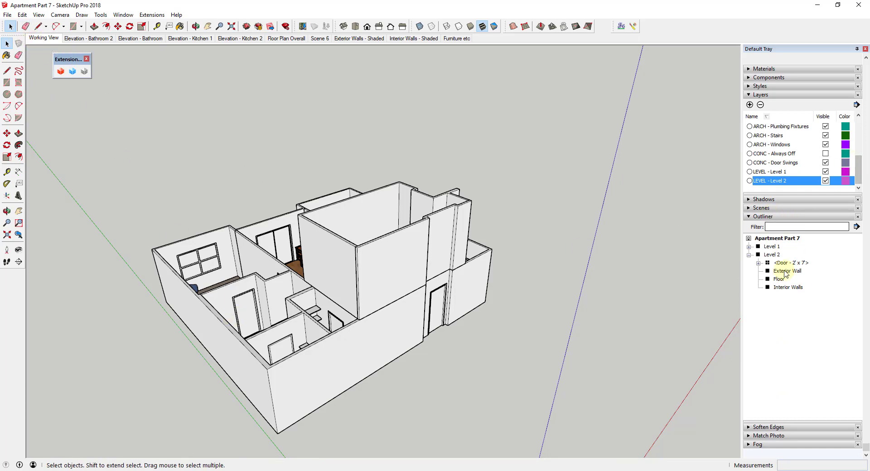
# - Rename the Working View scene as Working View L1
pyautogui.hotkey('shift', 'e')
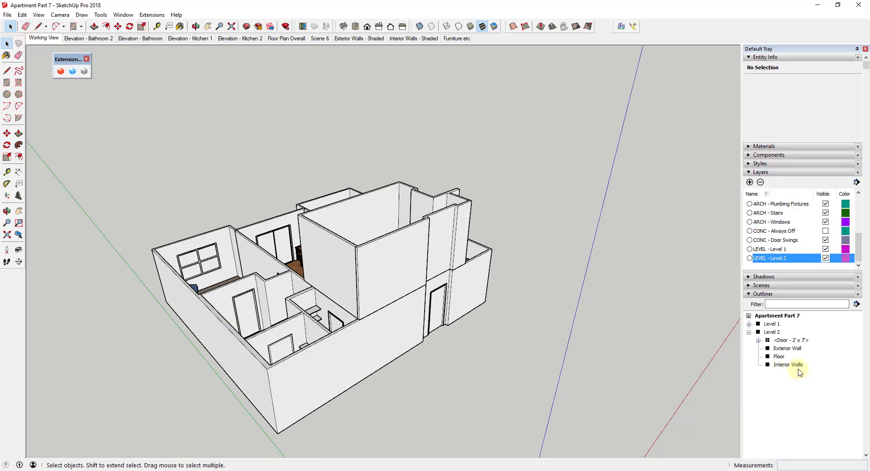
pyautogui.hotkey('shift', 'e')
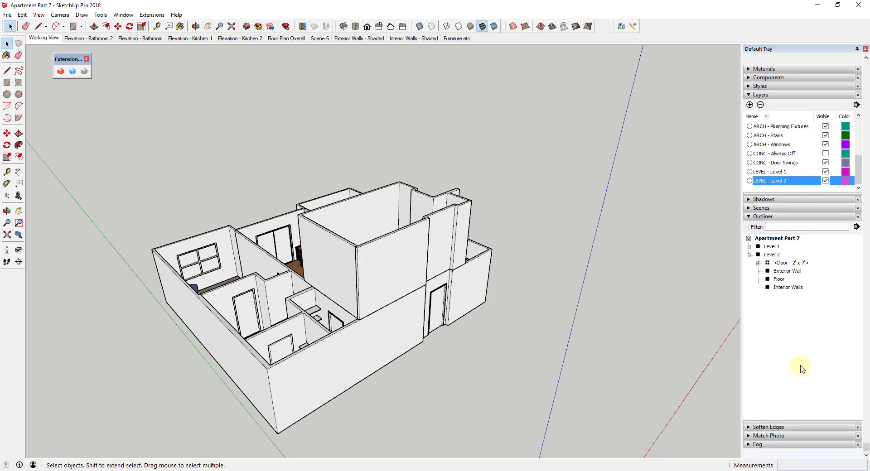
pyautogui.click(756, 209)
pyautogui.scroll(-2, 767, 317)
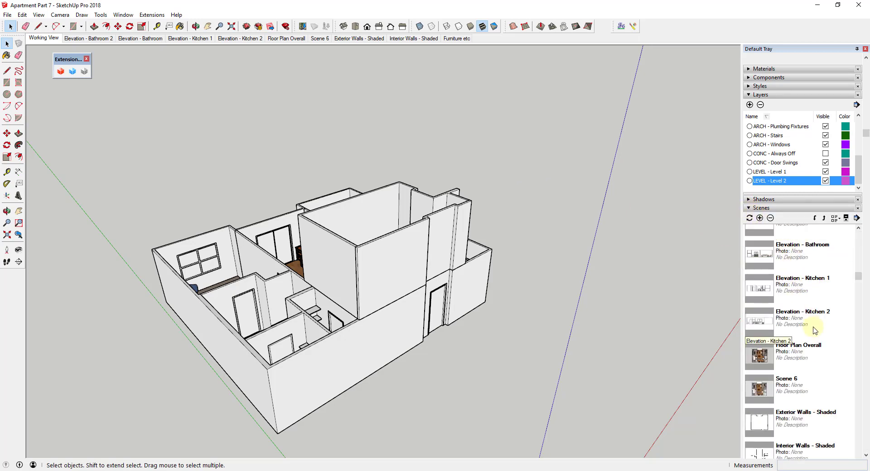
pyautogui.scroll(2, 764, 322)
pyautogui.scroll(-2, 853, 275)
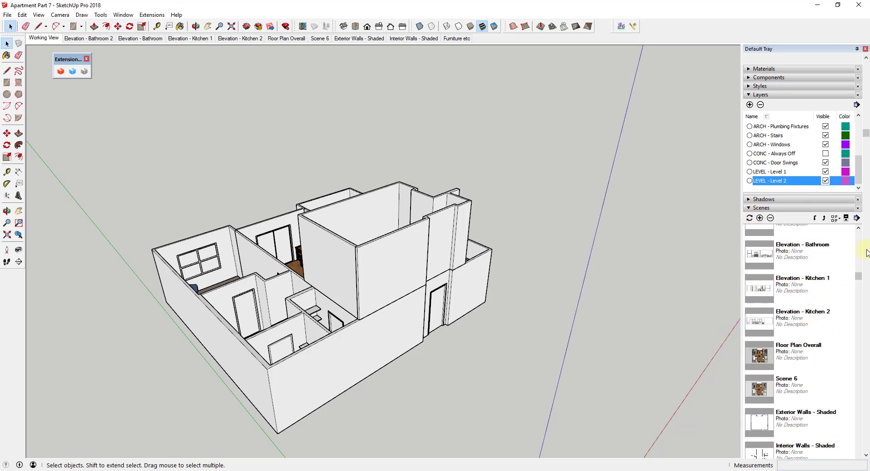
pyautogui.scroll(-3, 853, 274)
pyautogui.scroll(2, 831, 254)
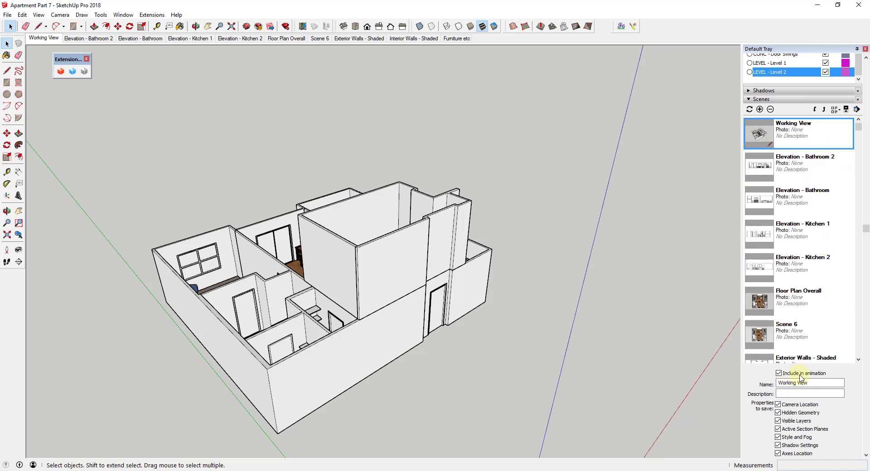
pyautogui.click(813, 383)
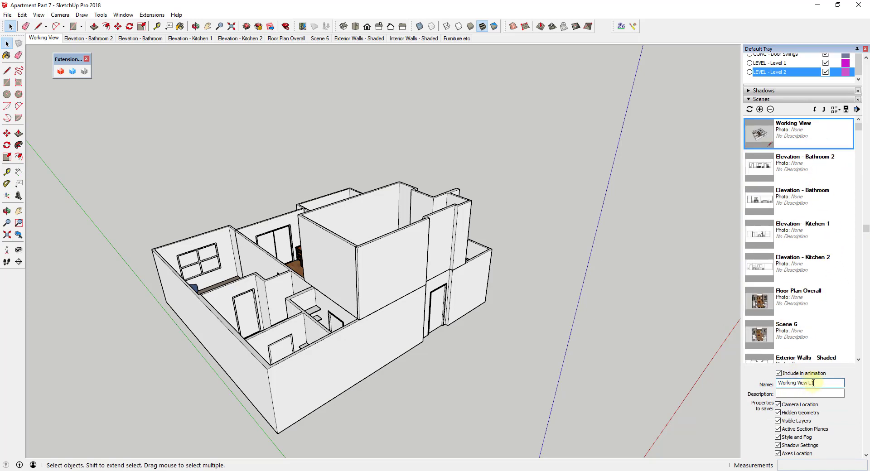
pyautogui.write('L1')
pyautogui.press('Return')
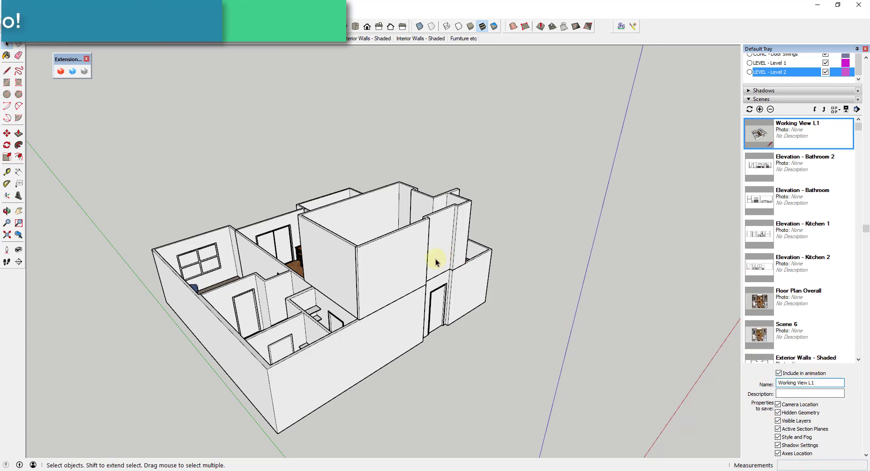
# - Recall the Working View L1 scene, hide the LEVEL - Level 2 layer and update the scene
pyautogui.click(395, 245)
pyautogui.moveTo(398, 272); pyautogui.dragTo(615, 204, button='middle')
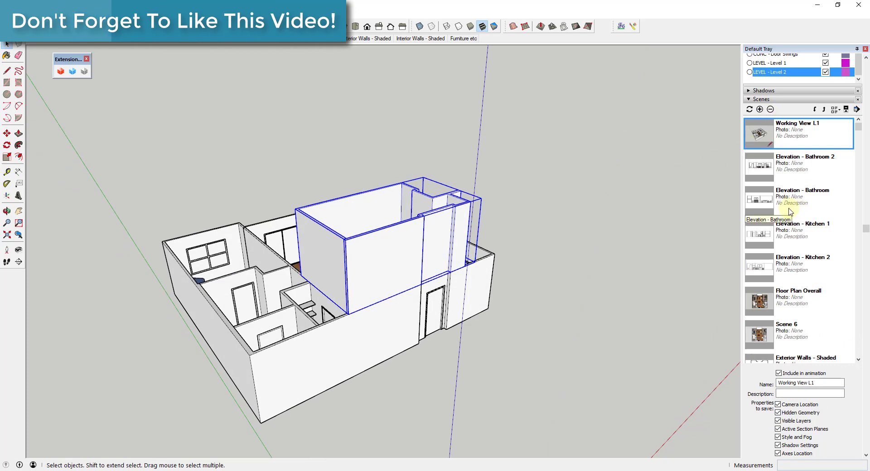
pyautogui.moveTo(410, 282); pyautogui.dragTo(81, 107, button='middle')
pyautogui.click(47, 38)
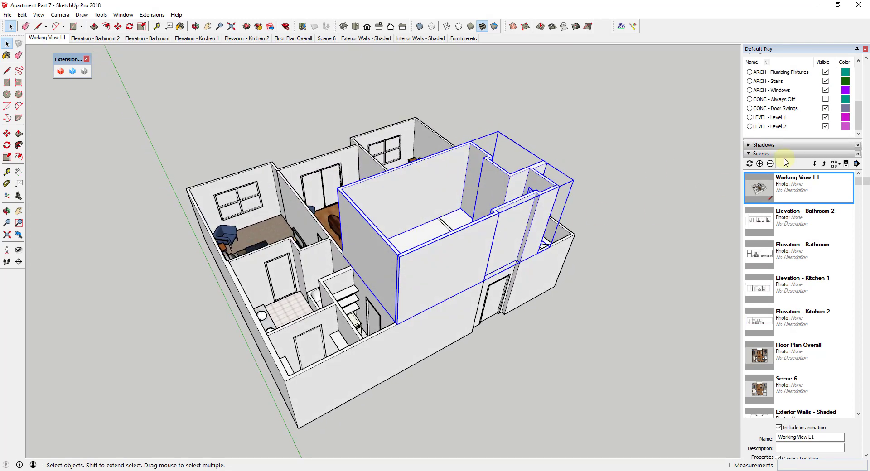
pyautogui.click(825, 127)
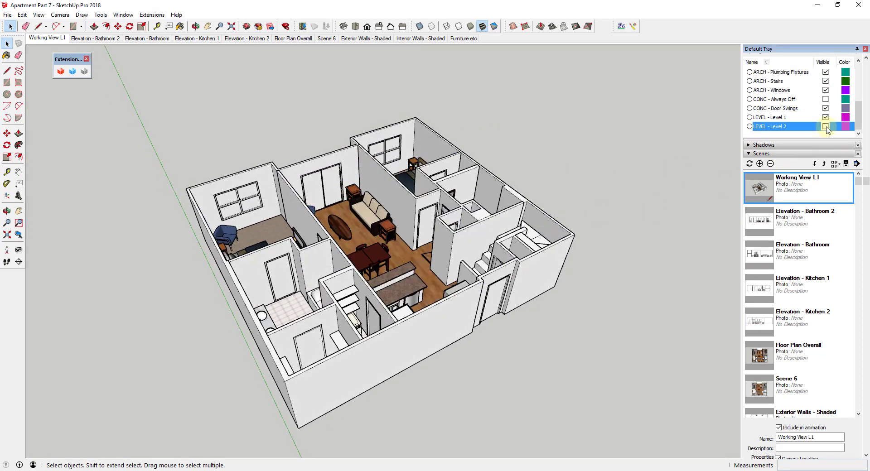
pyautogui.rightClick(41, 39)
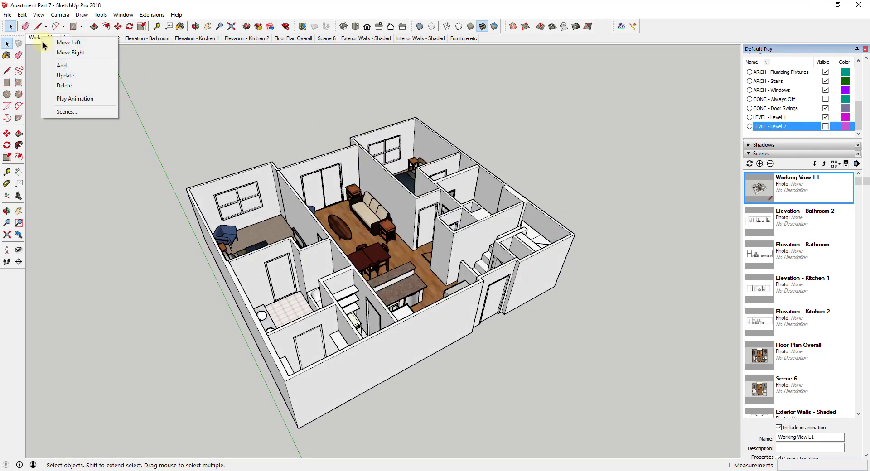
pyautogui.click(63, 74)
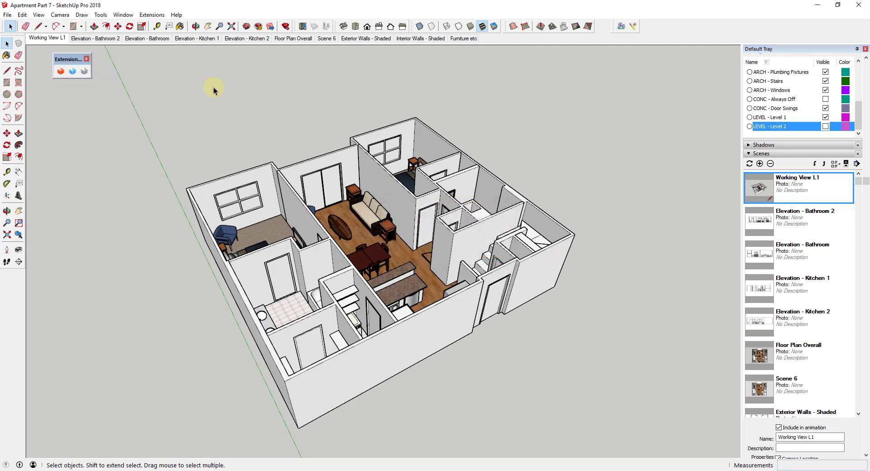
# - Add a new scene after Working View L1 and name it Working View L2
pyautogui.rightClick(45, 40)
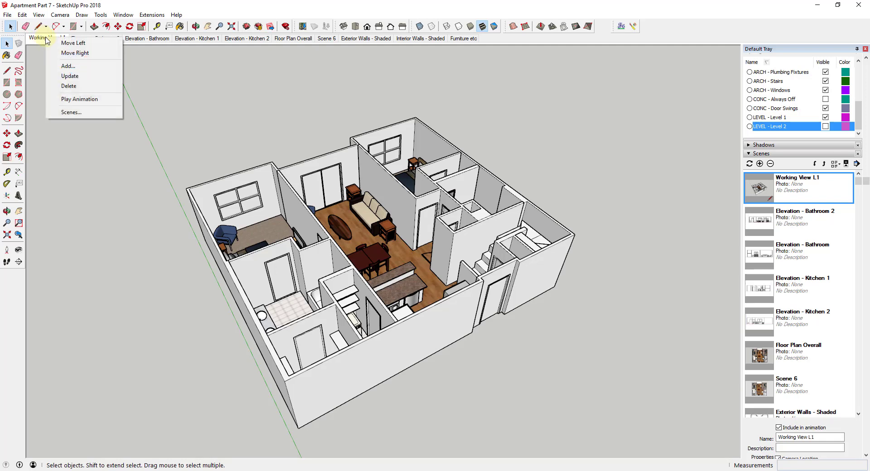
pyautogui.click(66, 67)
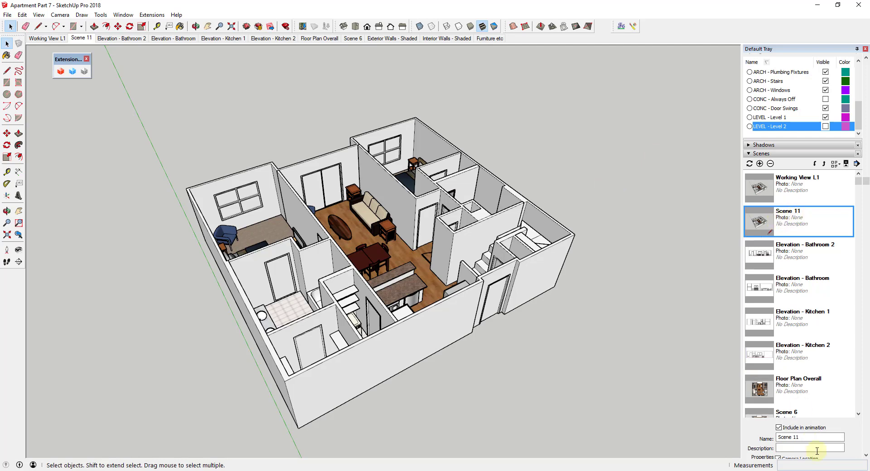
pyautogui.moveTo(800, 438); pyautogui.dragTo(697, 436)
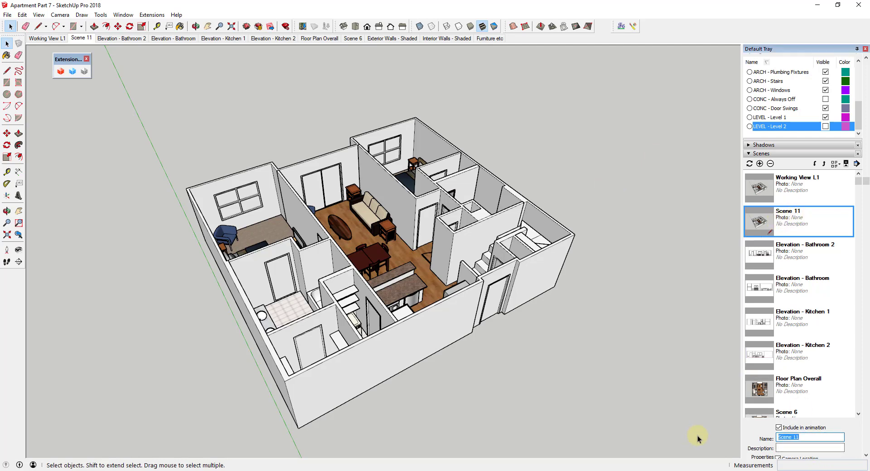
pyautogui.write('Working View L2')
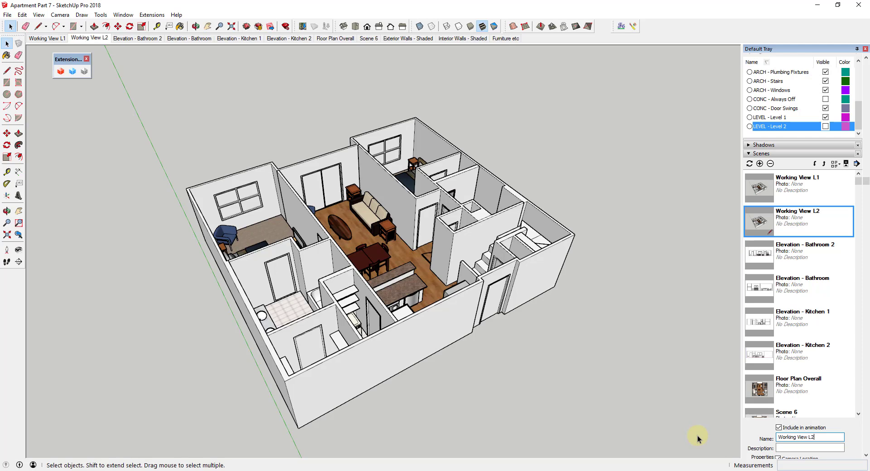
# - Hide the LEVEL - Level 1 layer, show LEVEL - Level 2 and update the Working View L2 scene
pyautogui.click(825, 118)
pyautogui.click(825, 126)
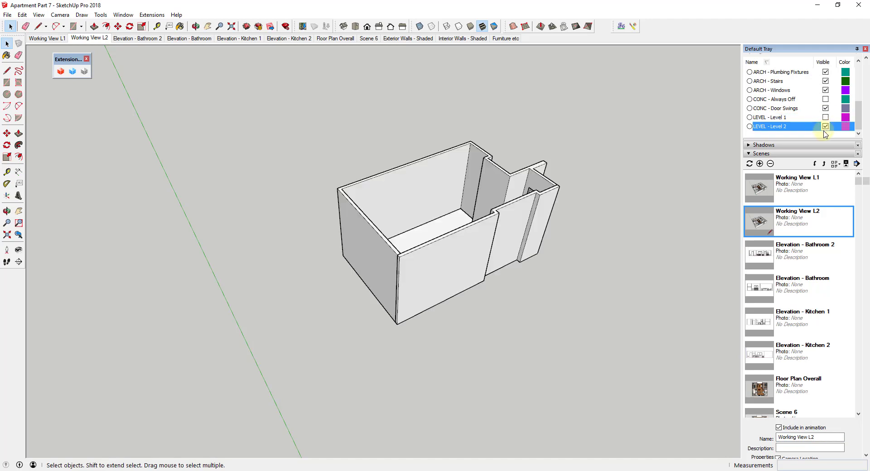
pyautogui.rightClick(90, 40)
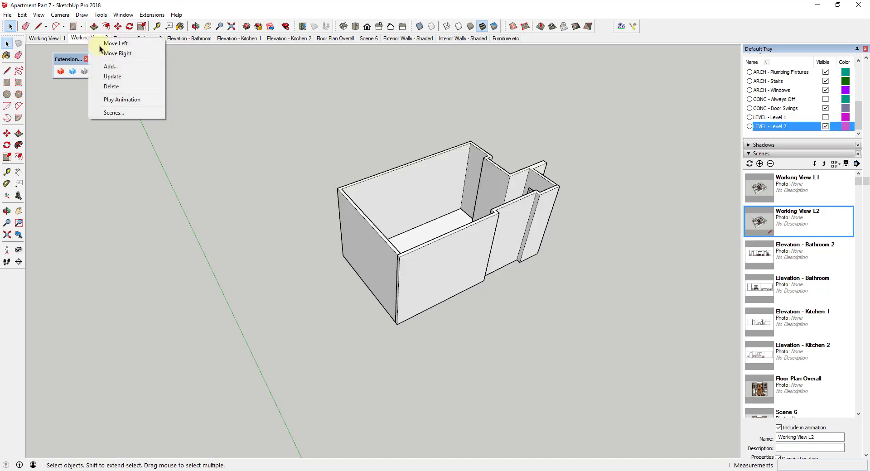
pyautogui.click(118, 76)
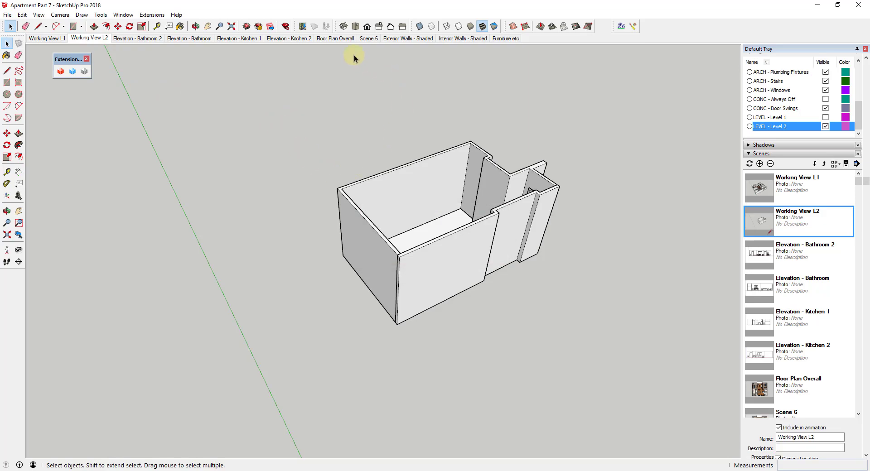
# - Recall the Floor Plan Overall scene, hide the LEVEL - Level 2 layer and update the scene
pyautogui.click(335, 38)
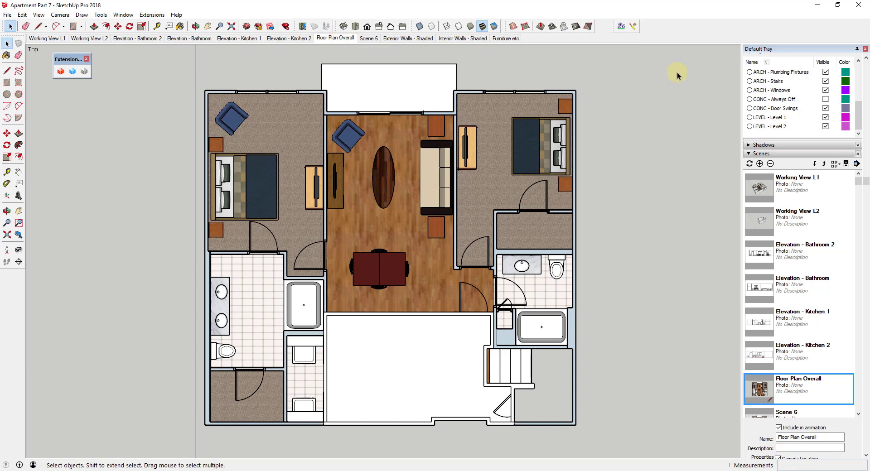
pyautogui.click(825, 127)
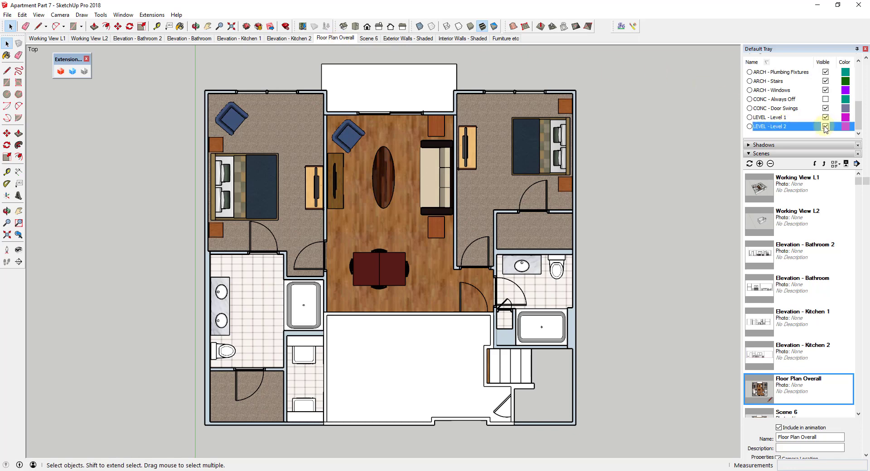
pyautogui.rightClick(333, 44)
pyautogui.click(359, 81)
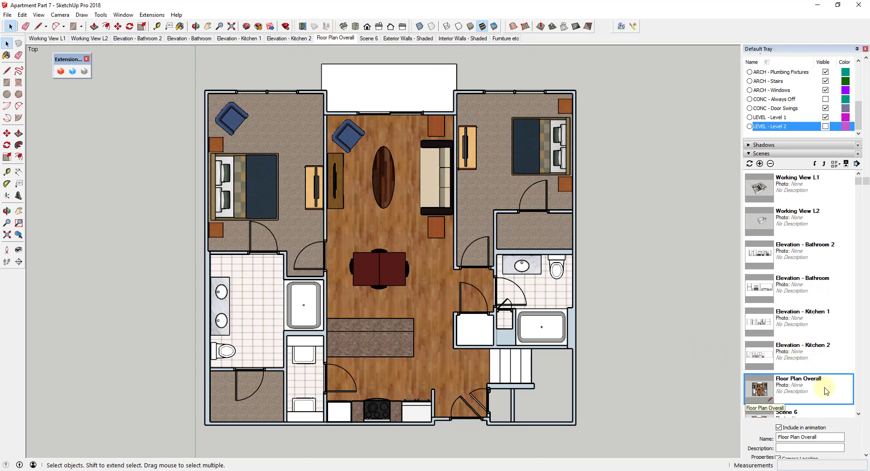
# - Rename the Floor Plan Overall scene to Floor Plan Overall L1 and add a scene after it named Floor Plan Overall L2
pyautogui.click(827, 437)
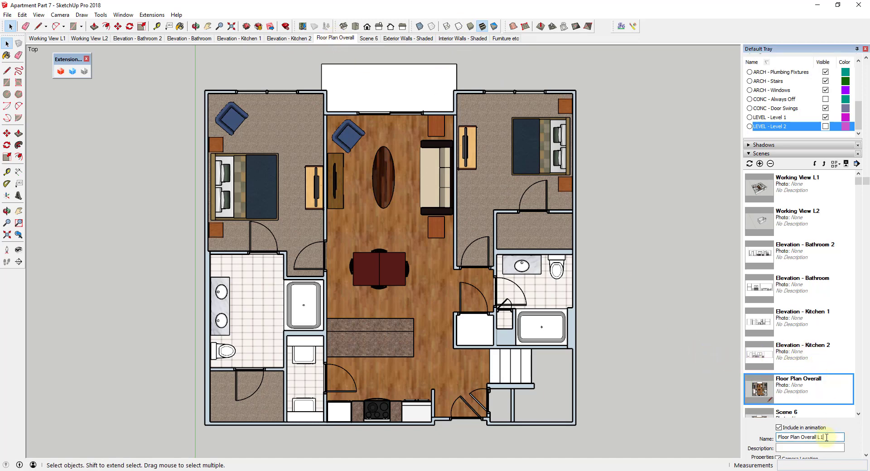
pyautogui.press('Return')
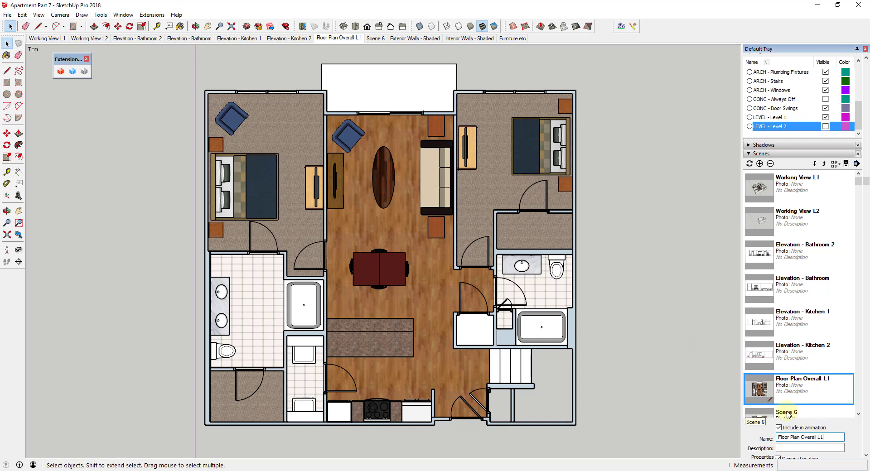
pyautogui.rightClick(329, 42)
pyautogui.click(351, 69)
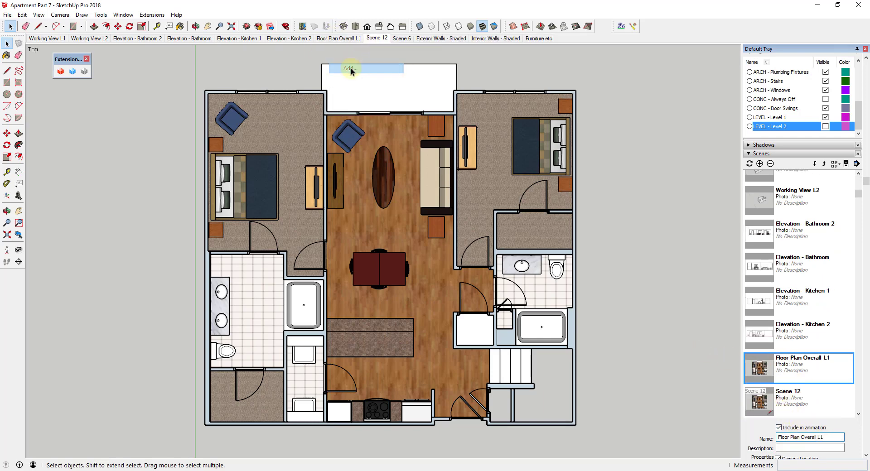
pyautogui.click(376, 40)
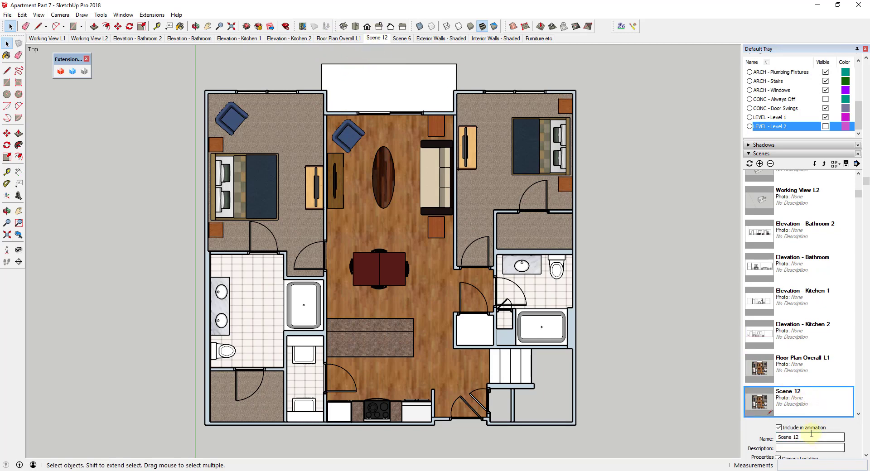
pyautogui.click(742, 437)
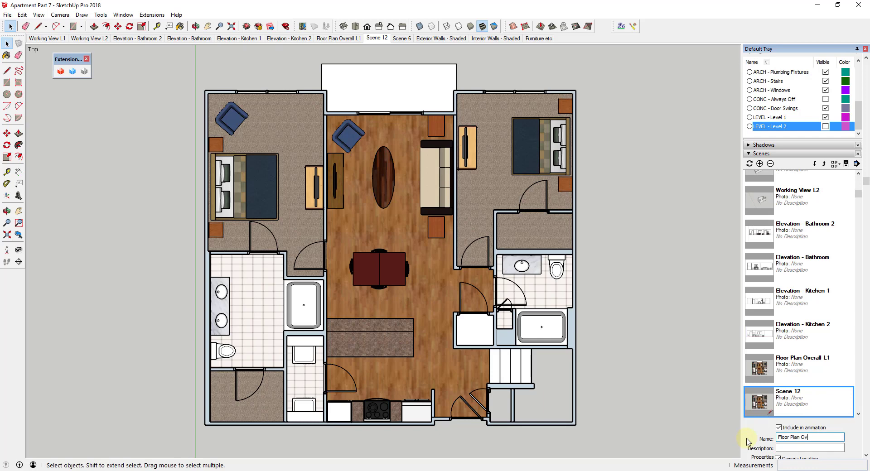
pyautogui.write('Floor Plan Overall L2')
pyautogui.press('Return')
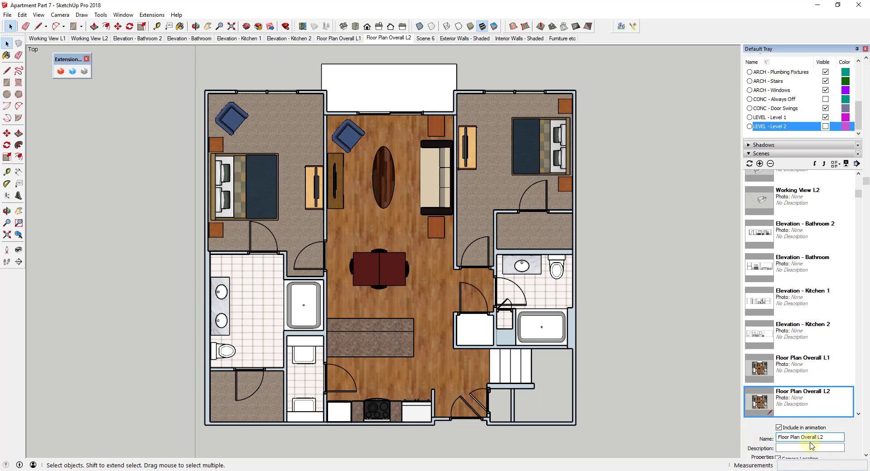
# - Hide the LEVEL - Level 1 layer, show LEVEL - Level 2, frame the second-level plan and update the Floor Plan Overall L2 scene
pyautogui.click(825, 117)
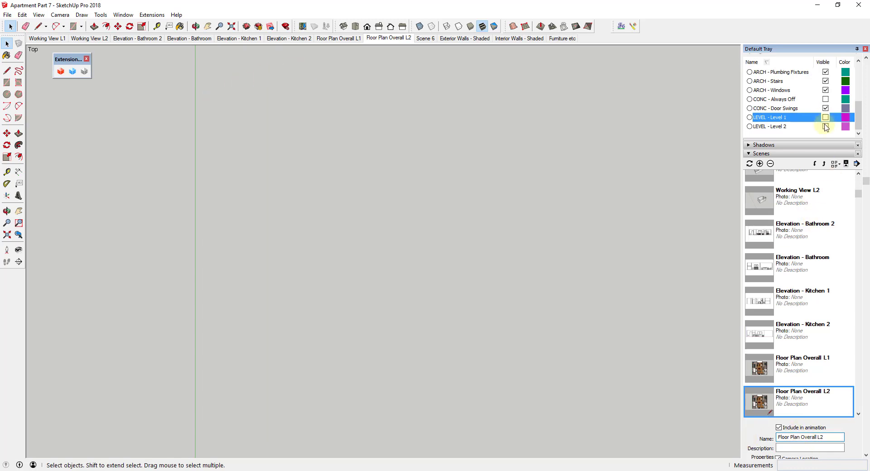
pyautogui.click(825, 127)
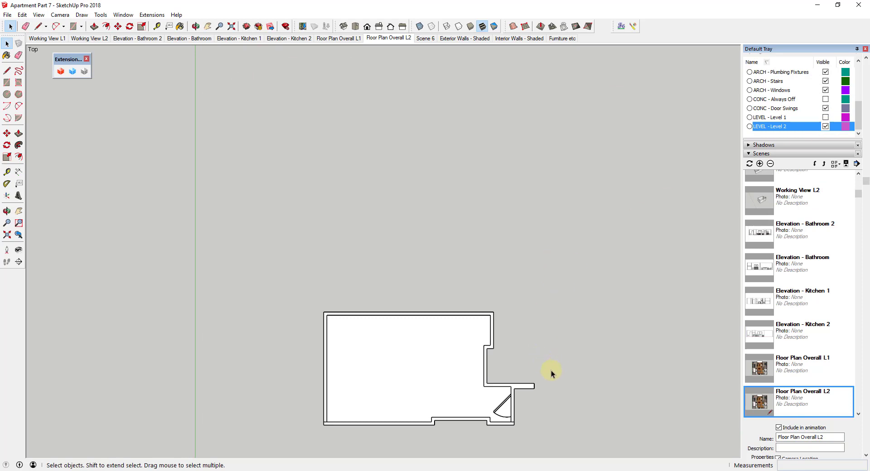
pyautogui.keyDown('shift'); pyautogui.moveTo(526, 394); pyautogui.dragTo(558, 258, button='middle'); pyautogui.keyUp('shift')
pyautogui.scroll(4, 472, 231)
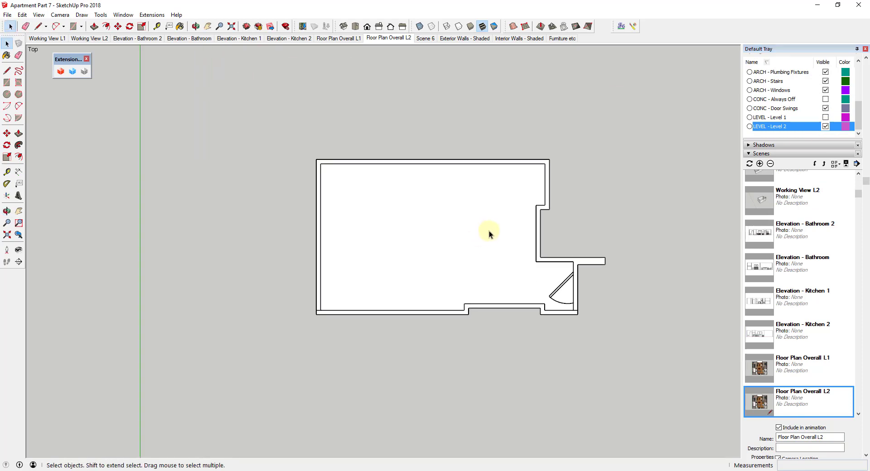
pyautogui.scroll(-1, 480, 244)
pyautogui.click(385, 38)
pyautogui.rightClick(384, 38)
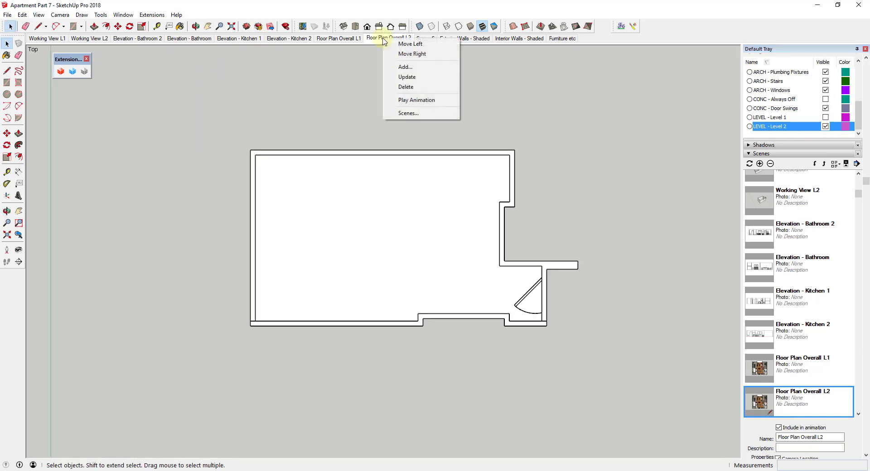
pyautogui.click(407, 78)
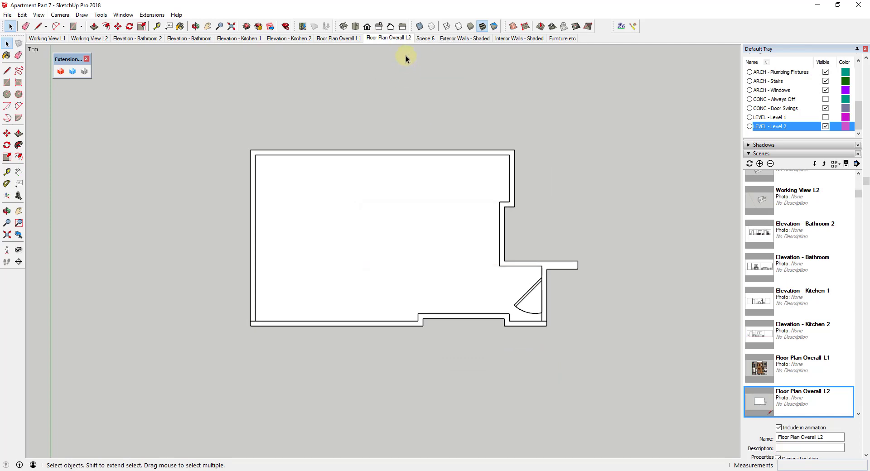
# - Compare the Floor Plan Overall L1 and Floor Plan Overall L2 scenes by switching between them
pyautogui.click(337, 39)
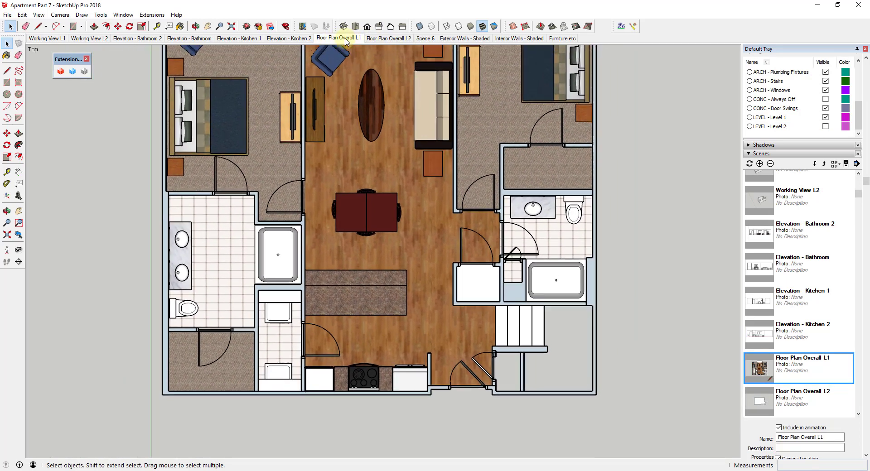
pyautogui.click(385, 39)
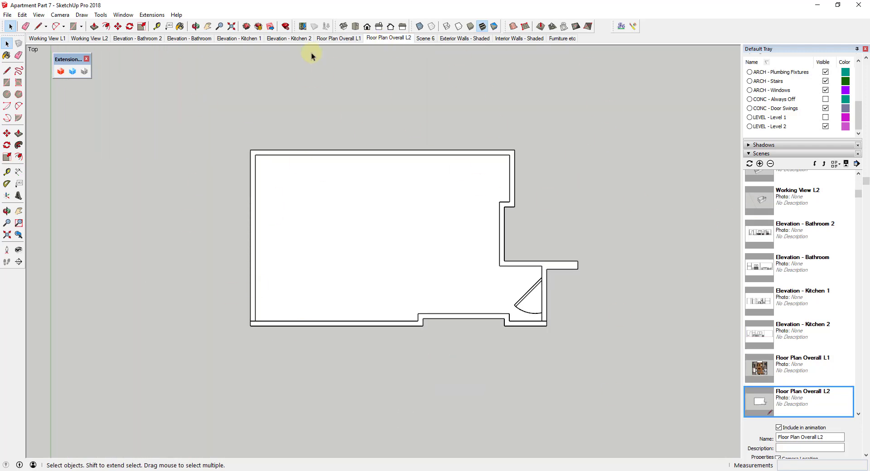
pyautogui.click(339, 38)
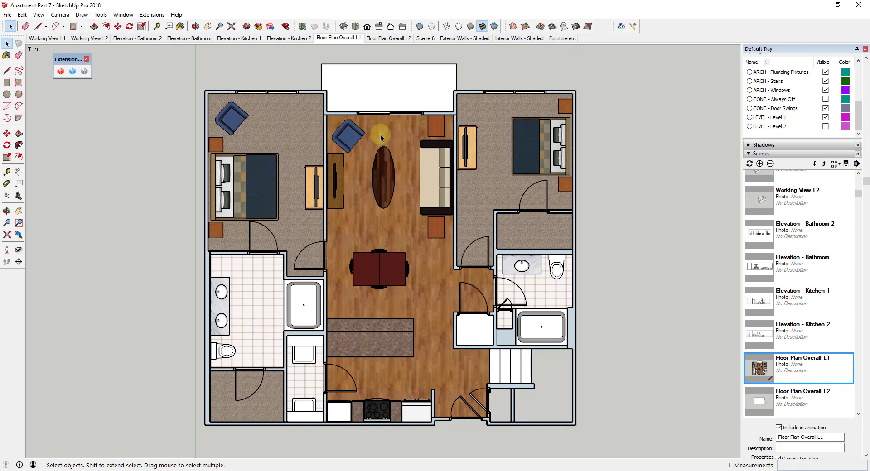
pyautogui.click(383, 38)
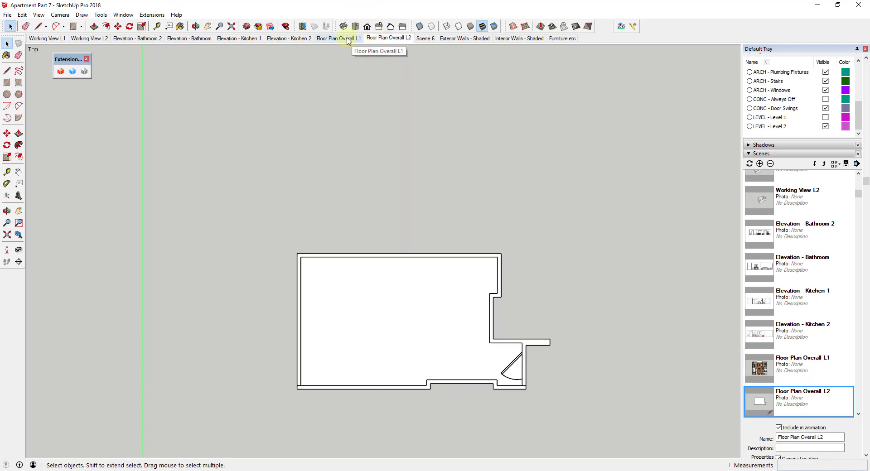
pyautogui.click(348, 40)
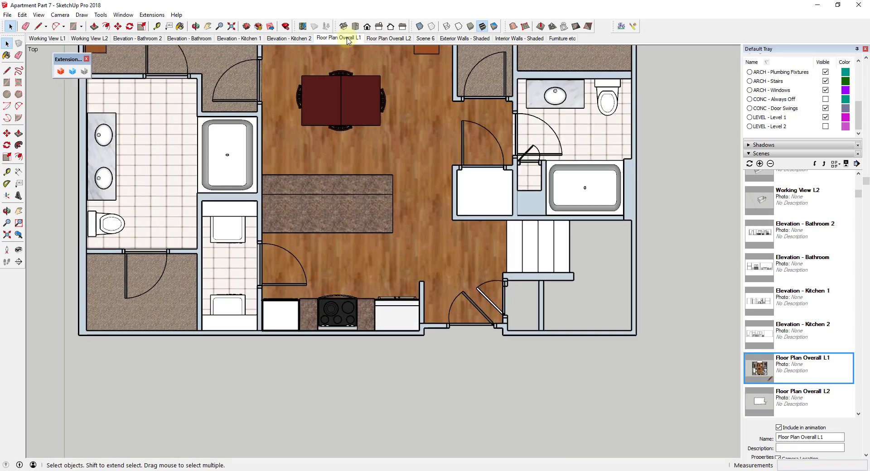
pyautogui.click(383, 38)
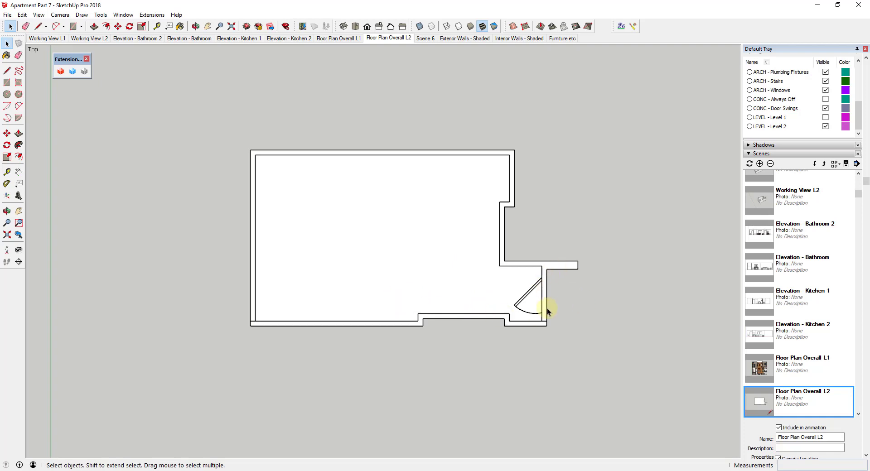
# - Place a horizontal section plane through the second-level walls at door height
pyautogui.click(749, 154)
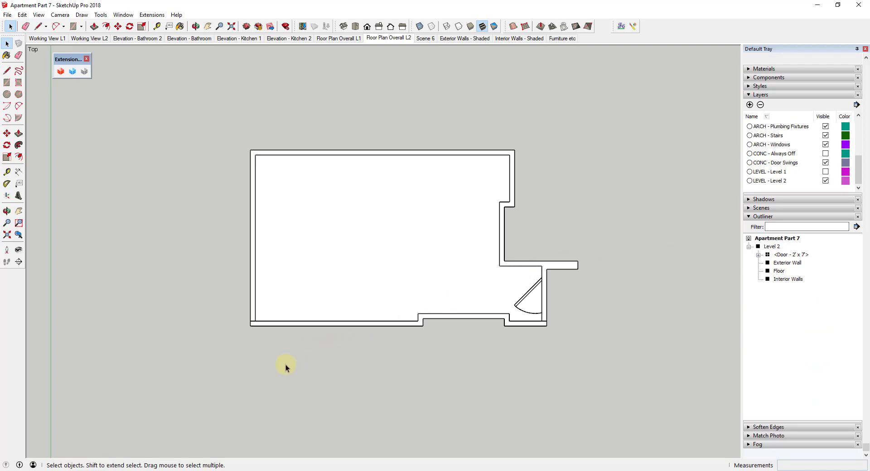
pyautogui.press('o')
pyautogui.moveTo(176, 401); pyautogui.dragTo(404, 233)
pyautogui.press('space')
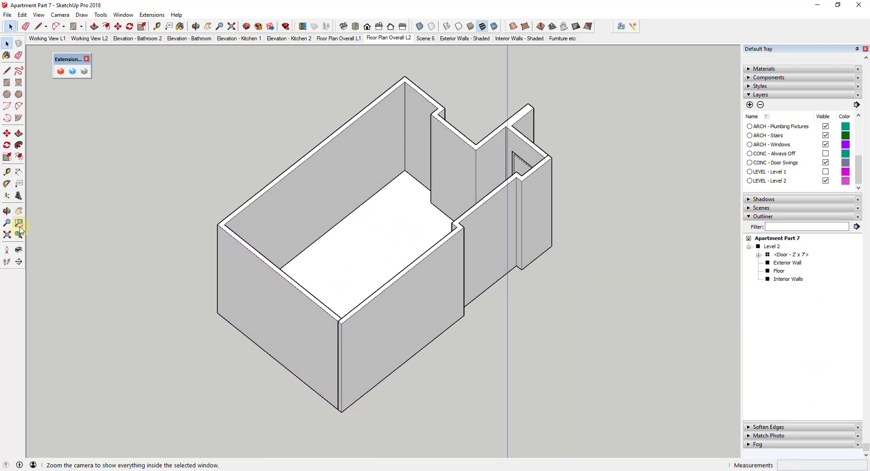
pyautogui.click(20, 262)
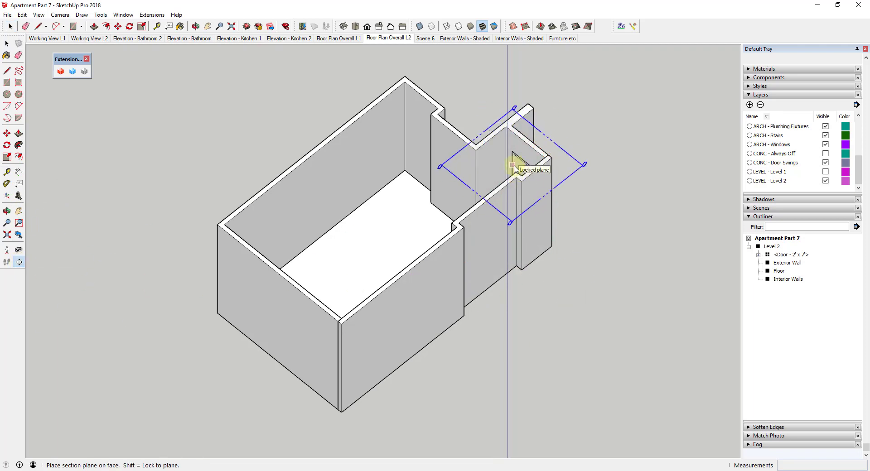
pyautogui.click(520, 168)
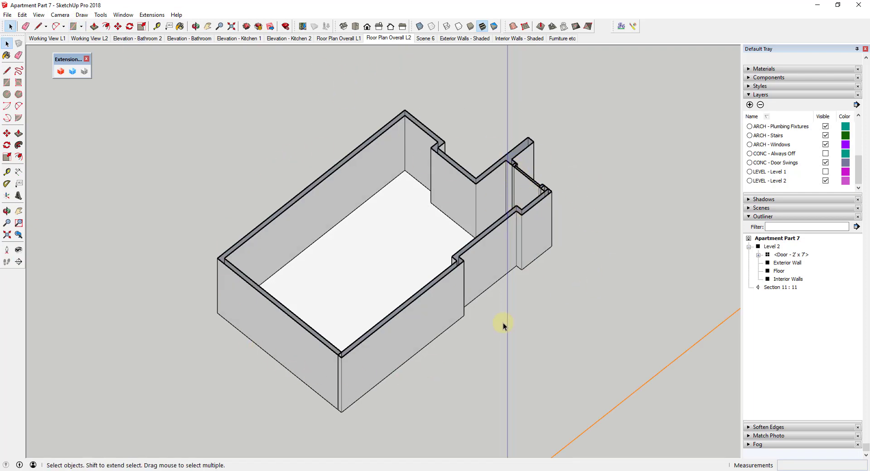
# - Update the Floor Plan Overall L2 scene with the section cut, saving the style changes as a new style, and check it against L1
pyautogui.click(379, 38)
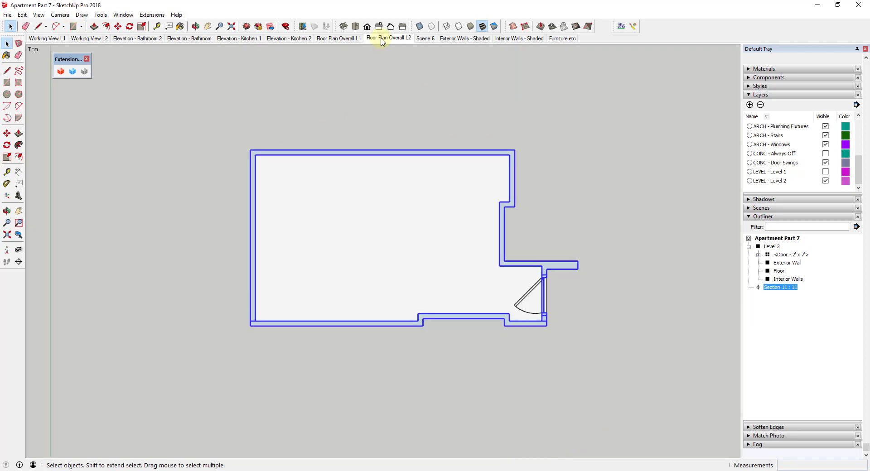
pyautogui.rightClick(383, 40)
pyautogui.click(417, 78)
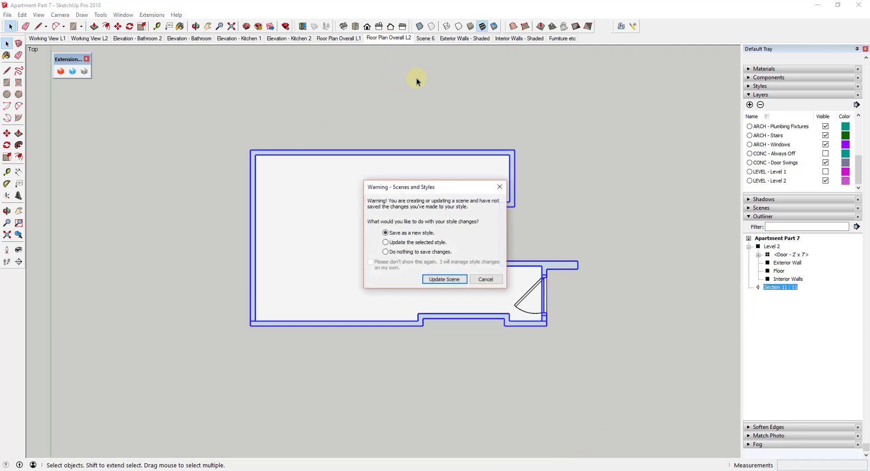
pyautogui.click(455, 281)
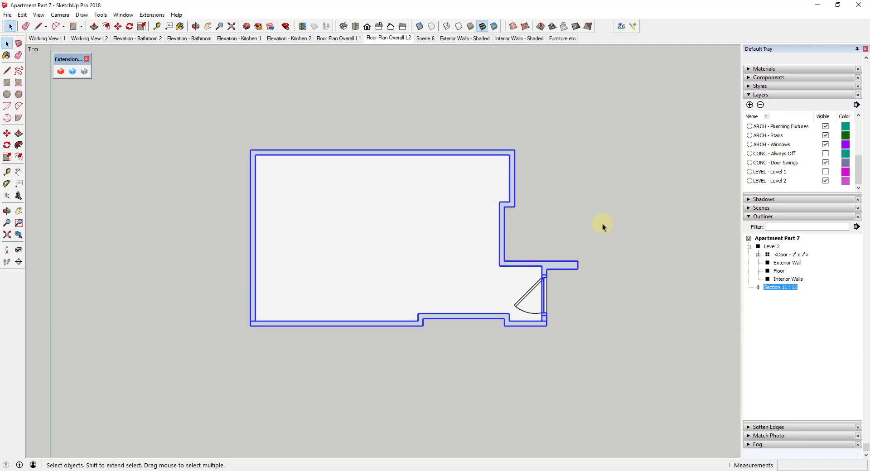
pyautogui.click(341, 39)
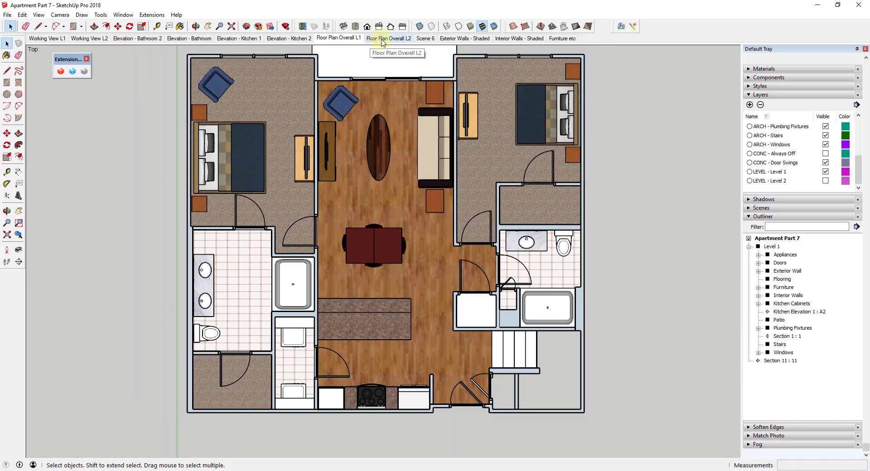
pyautogui.click(383, 39)
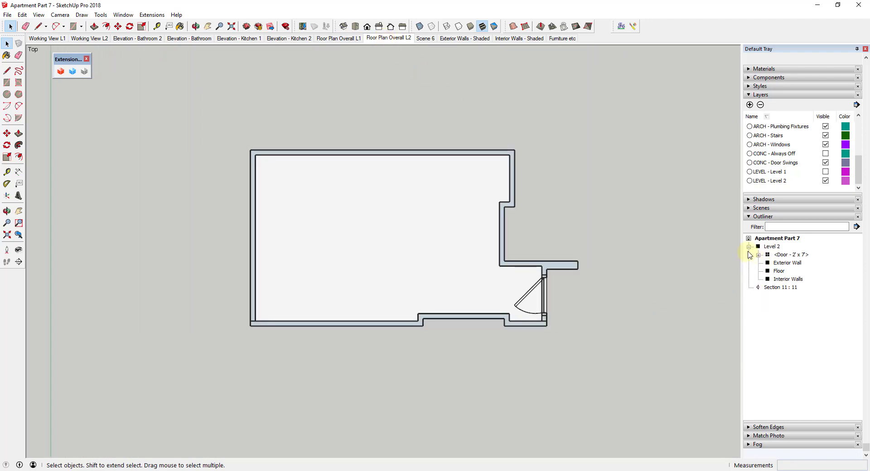
# - Move the new section plane into the Level 2 group by cutting it and pasting it in place inside the group
pyautogui.click(783, 289)
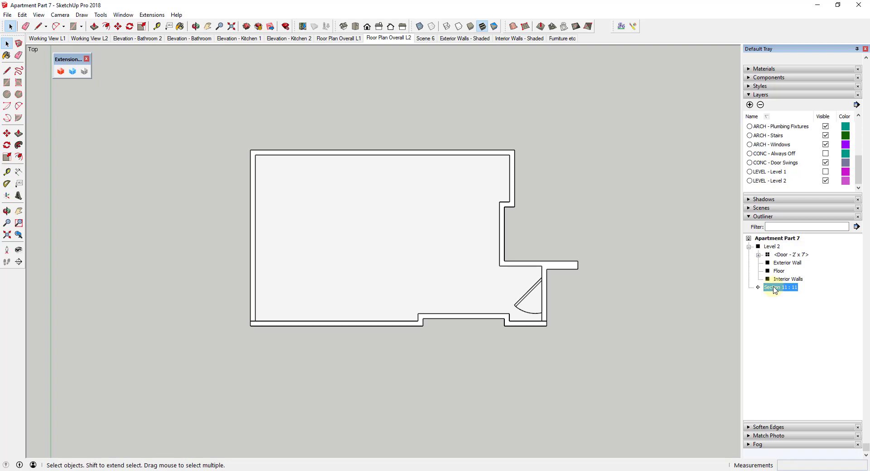
pyautogui.press('Delete')
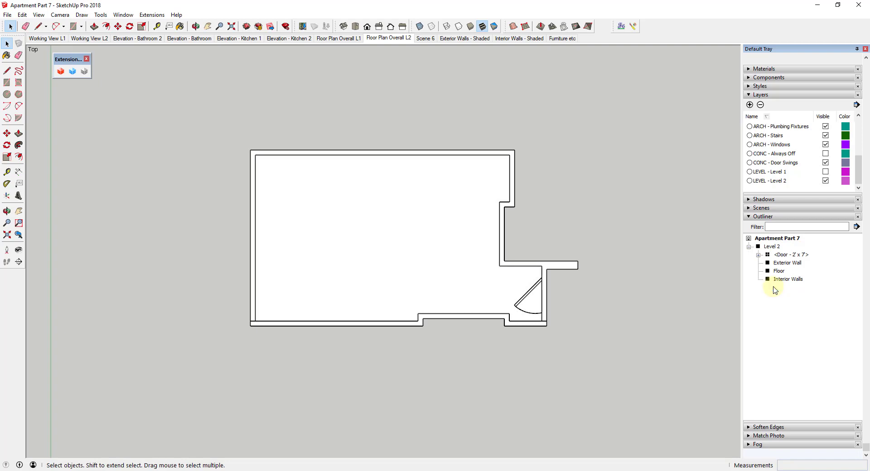
pyautogui.click(772, 247)
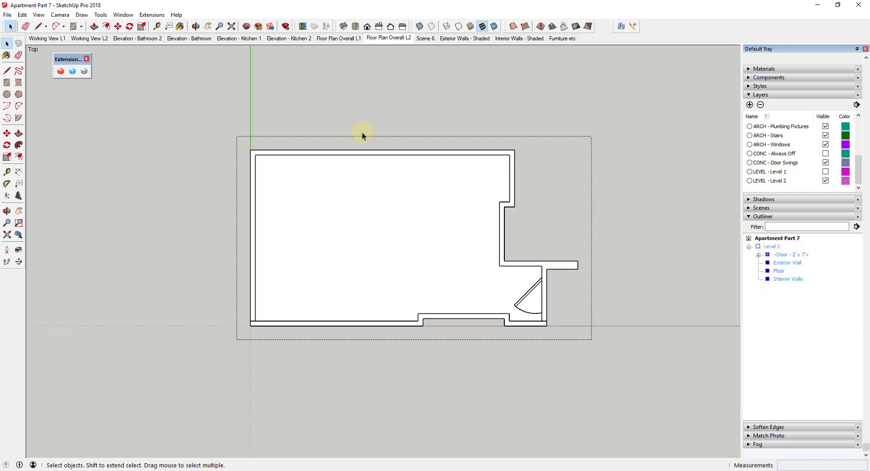
pyautogui.click(21, 15)
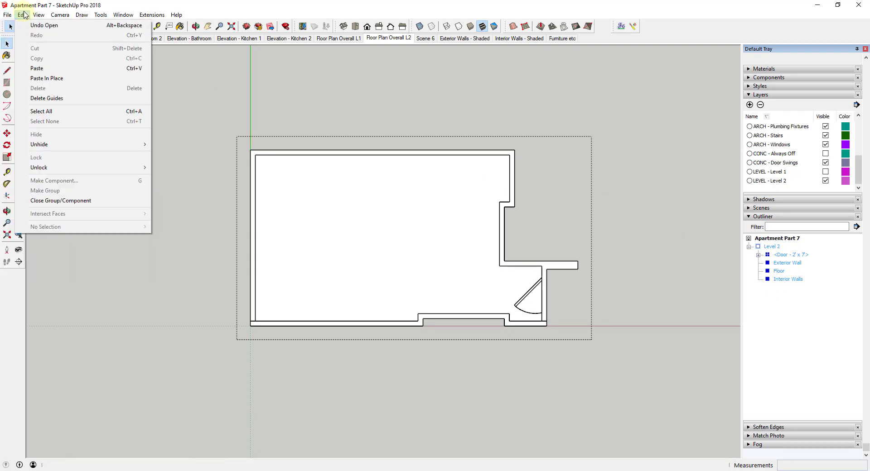
pyautogui.click(58, 78)
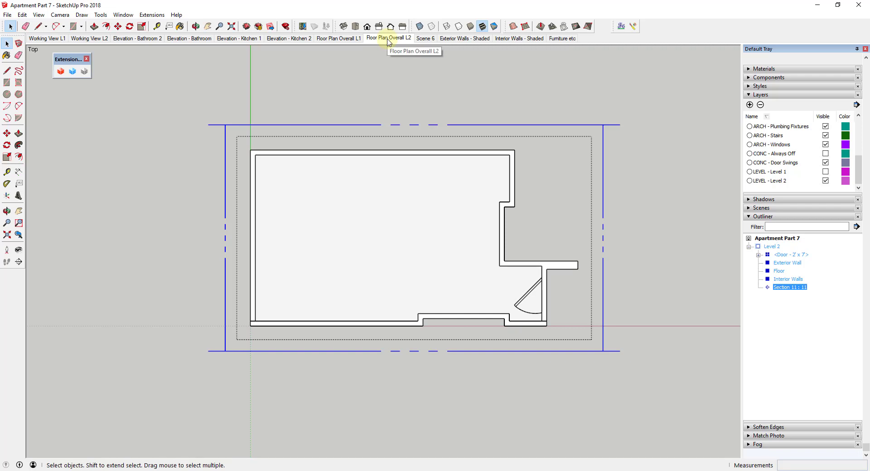
# - Close the Level 2 group and switch the LEVEL - Level 2 layer off and on to check that its section plane follows
pyautogui.moveTo(287, 349); pyautogui.dragTo(627, 212, button='middle')
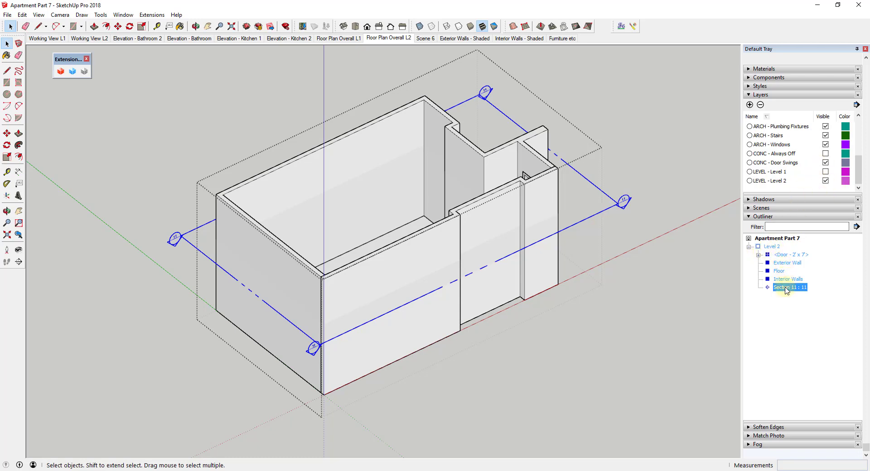
pyautogui.click(826, 181)
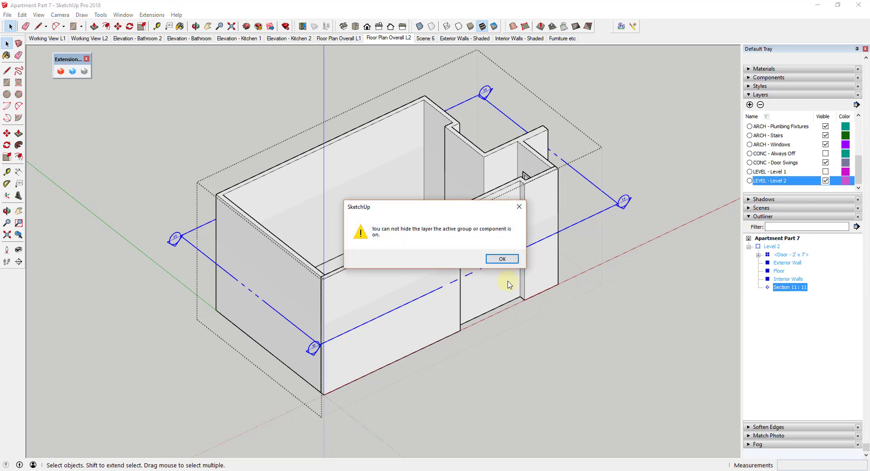
pyautogui.click(501, 259)
pyautogui.click(656, 262)
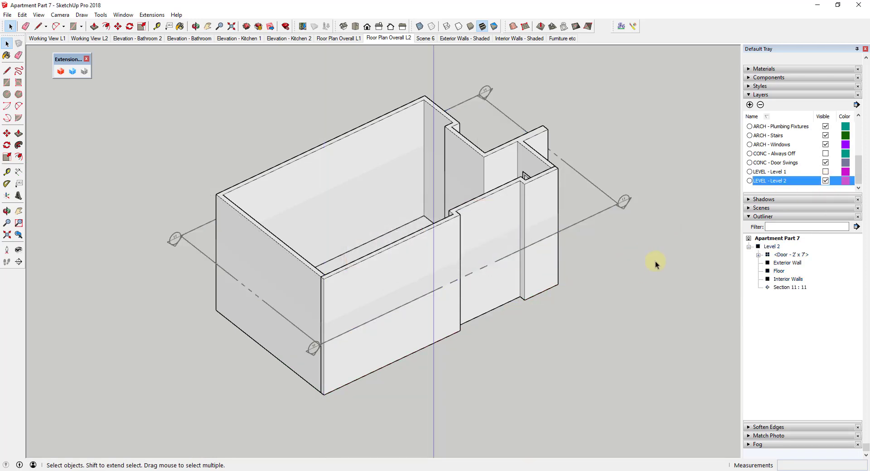
pyautogui.click(825, 181)
pyautogui.click(826, 180)
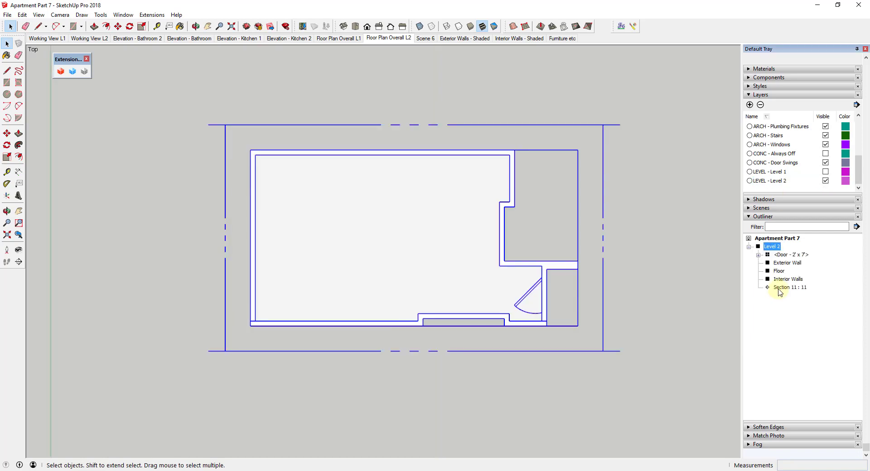
# - Activate the cut of the section plane inside the Level 2 group and hide the display of section planes
pyautogui.rightClick(591, 221)
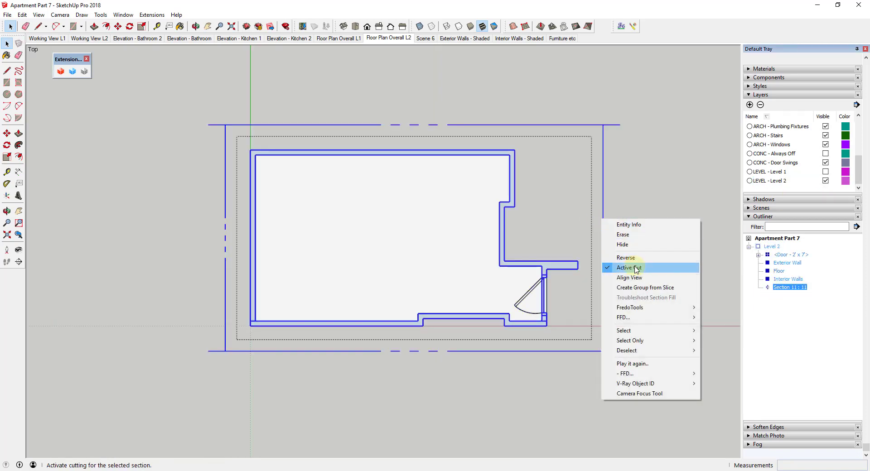
pyautogui.click(618, 269)
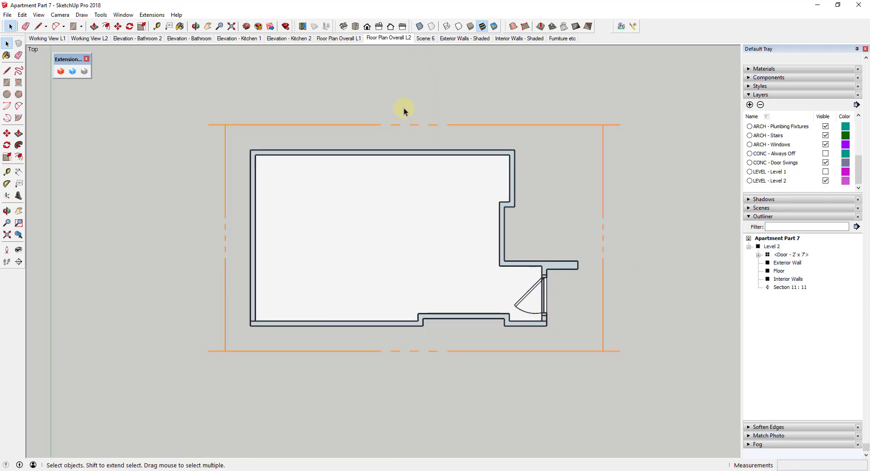
pyautogui.click(39, 14)
pyautogui.click(59, 56)
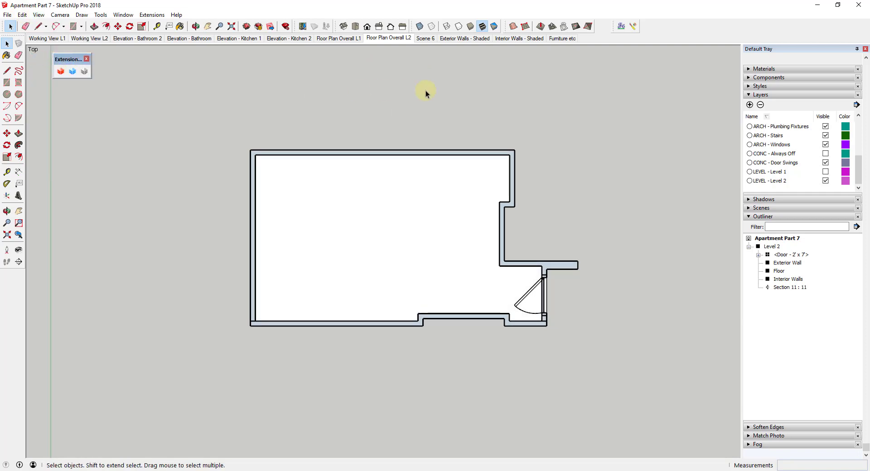
# - Update the Floor Plan Overall L2 scene with the active cut and hidden section planes
pyautogui.rightClick(377, 42)
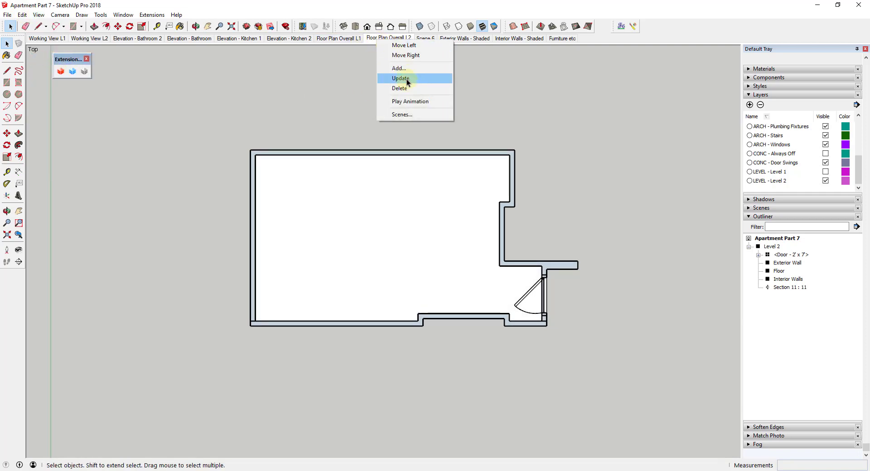
pyautogui.click(400, 79)
pyautogui.click(443, 281)
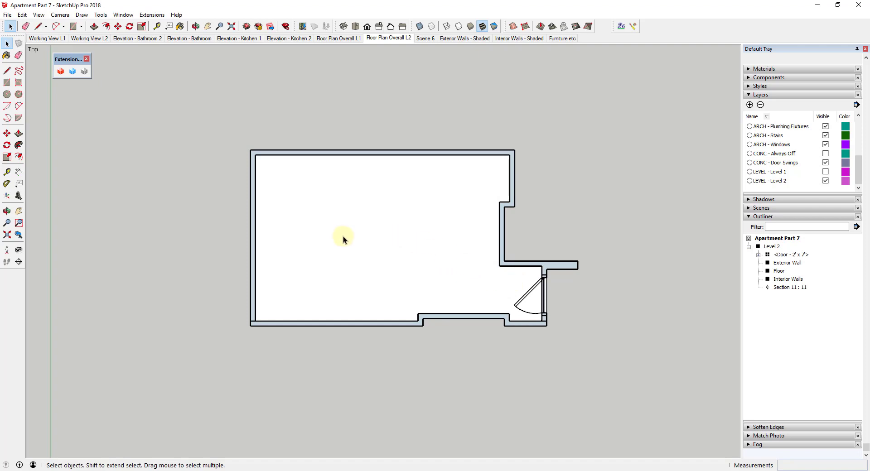
# - Save the model as a new file named Apartment Part 8
pyautogui.click(7, 15)
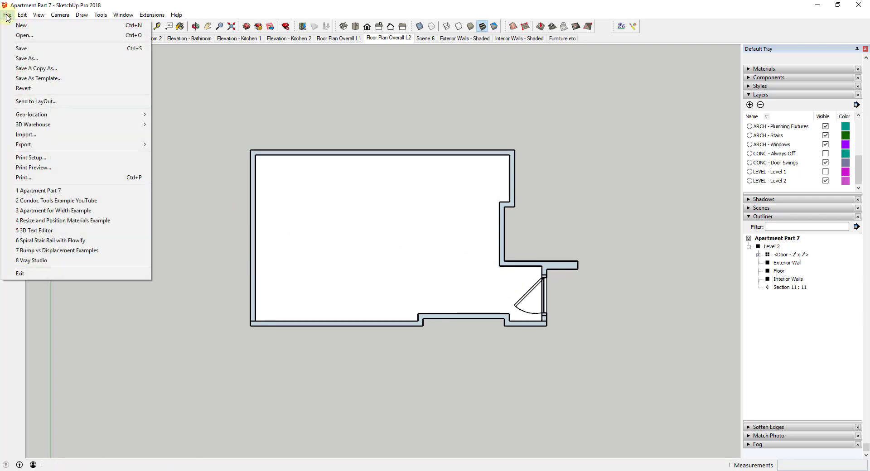
pyautogui.click(31, 59)
pyautogui.write('Apartment Part 8')
pyautogui.press('Return')
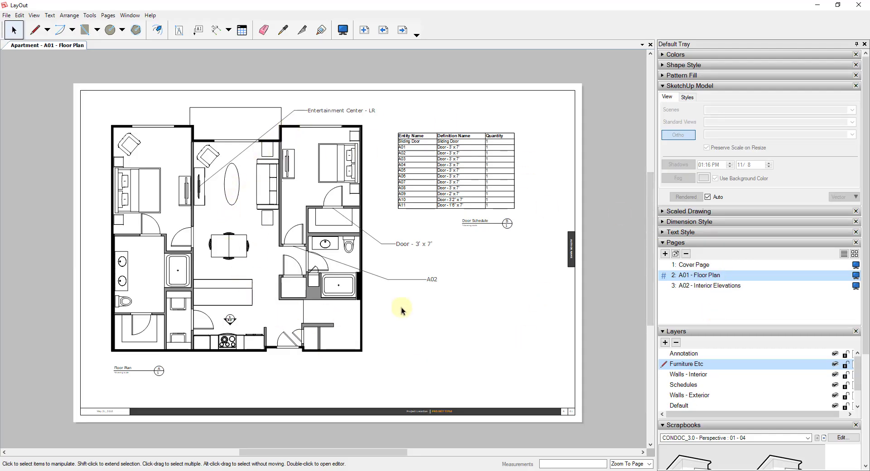
# - In the LayOut document, duplicate the A01 - Floor Plan page and name the copy A02 - Second Level Floor Plan
pyautogui.rightClick(700, 275)
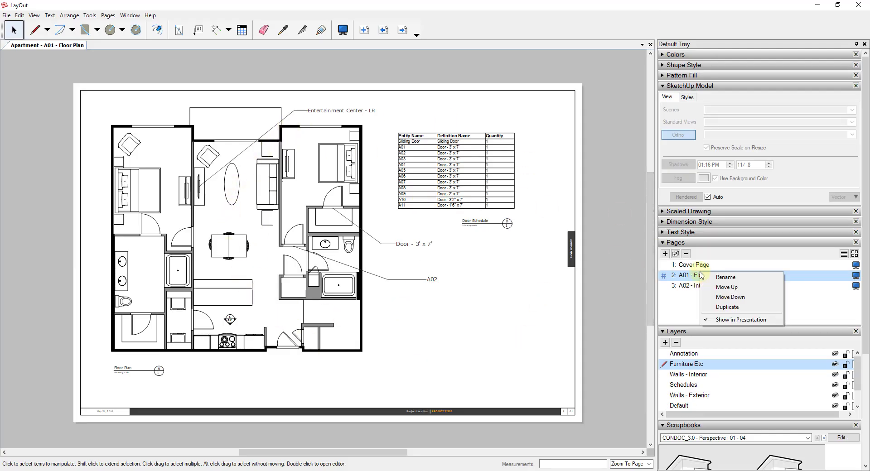
pyautogui.click(724, 308)
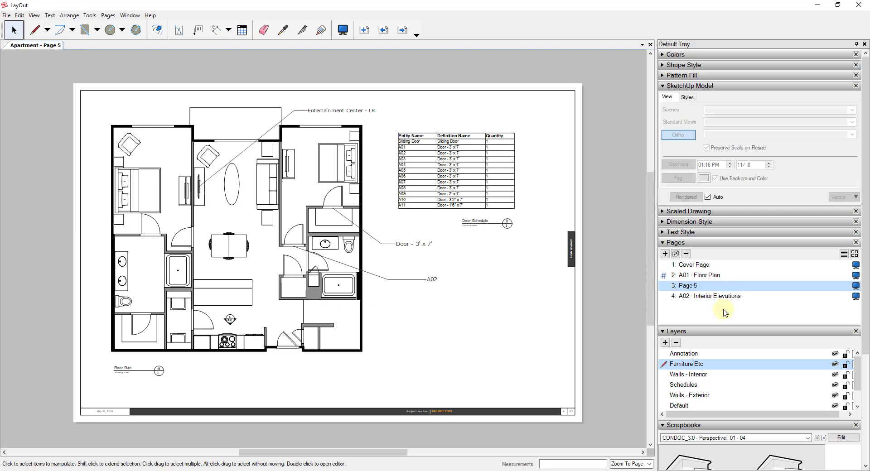
pyautogui.doubleClick(697, 285)
pyautogui.write('A02 -')
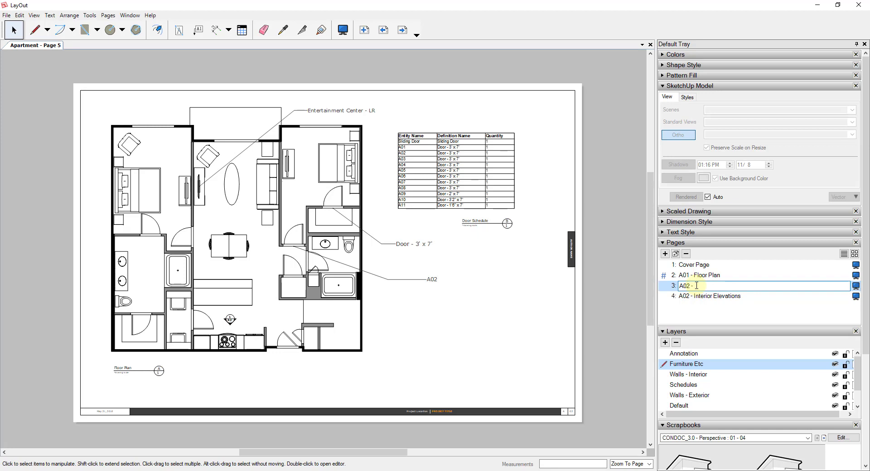
pyautogui.write(' Second Level Floor Plan')
pyautogui.press('Return')
# - Renumber the interior elevations page so it is named A03 - Interior Elevations
pyautogui.click(693, 299)
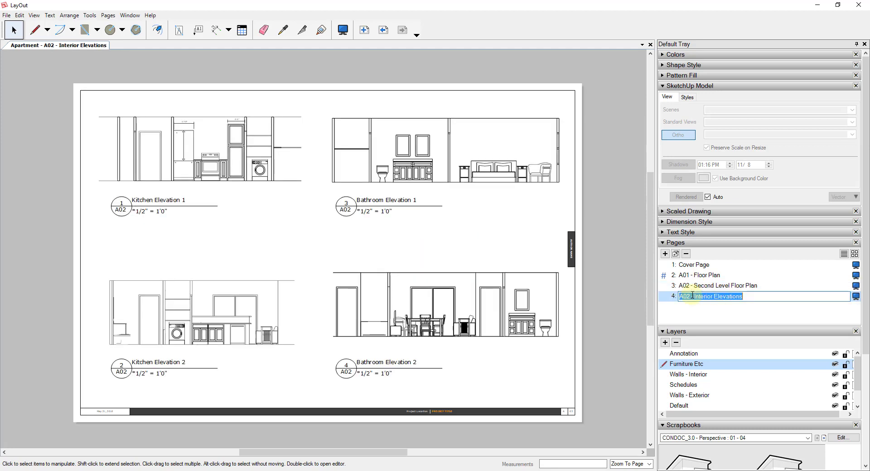
pyautogui.click(687, 297)
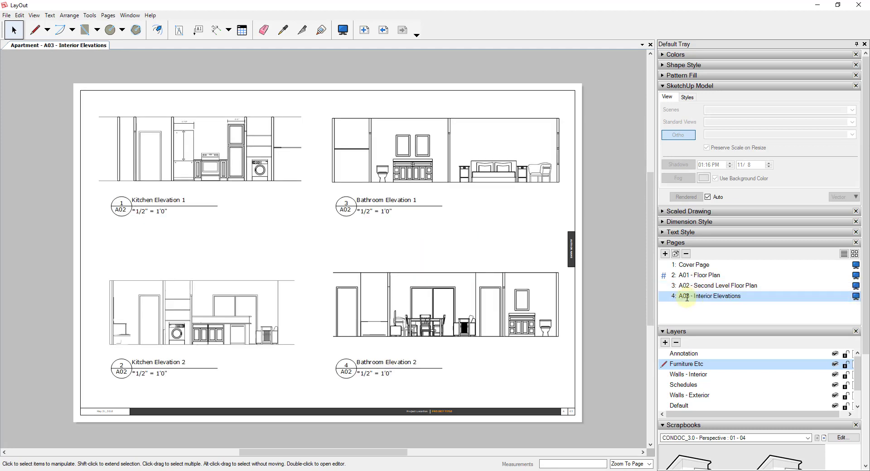
pyautogui.press('Delete')
pyautogui.write('3')
# - On the A02 - Second Level Floor Plan page, delete the door schedule table, its title and the Entertainment Center label
pyautogui.click(699, 286)
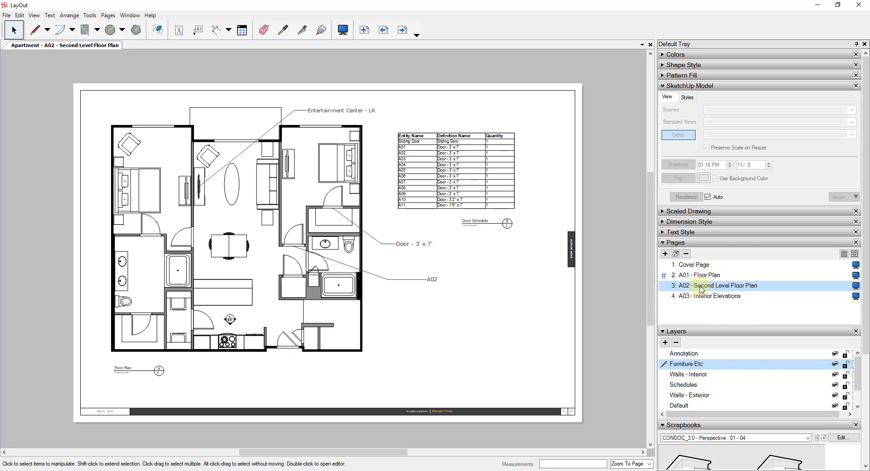
pyautogui.click(292, 207)
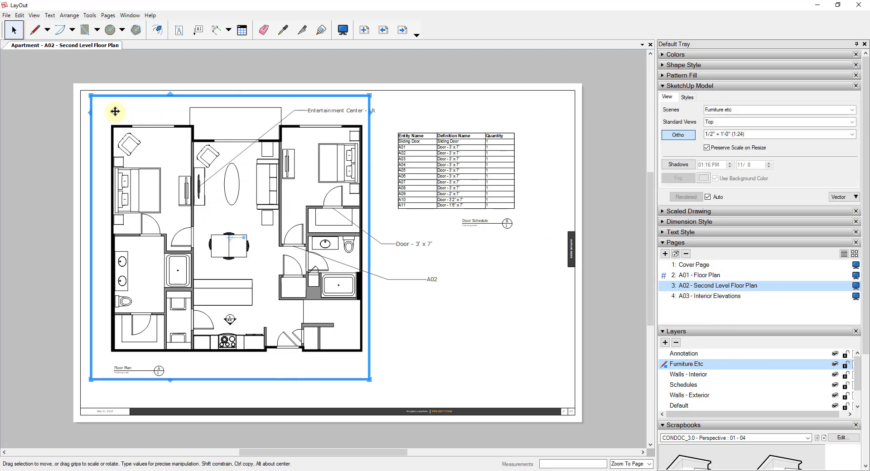
pyautogui.click(86, 94)
pyautogui.click(86, 95)
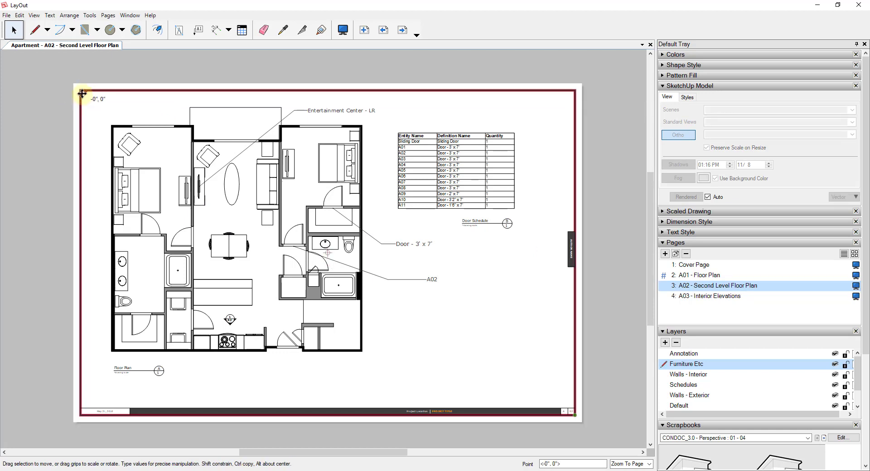
pyautogui.click(501, 187)
pyautogui.press('Delete')
pyautogui.click(478, 221)
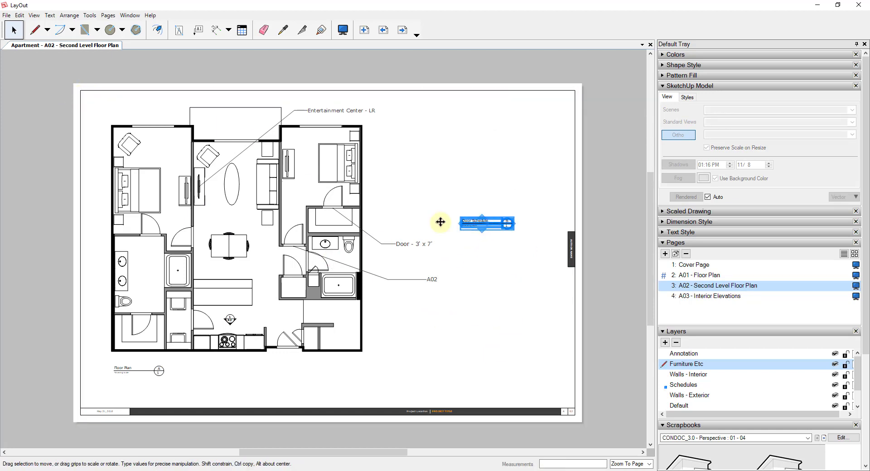
pyautogui.press('Delete')
pyautogui.click(325, 112)
pyautogui.press('Delete')
# - Delete the stacked first-level floor plan viewports with the furniture, exterior walls and interior walls from the page
pyautogui.click(341, 157)
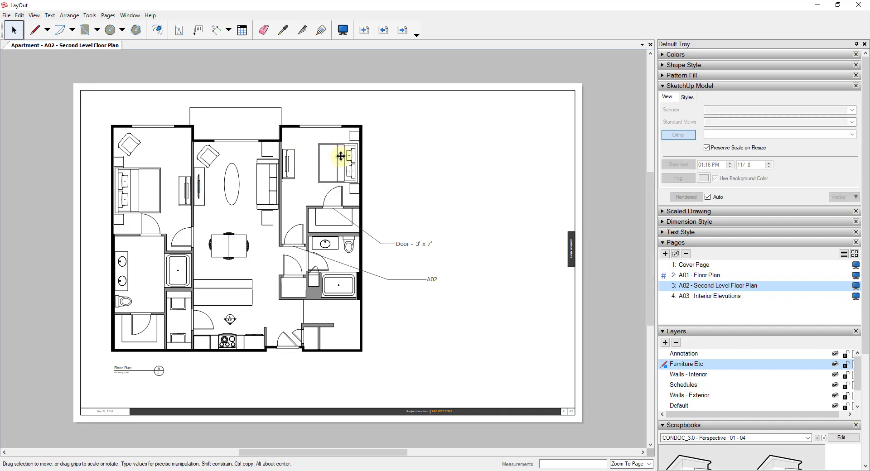
pyautogui.press('Delete')
pyautogui.click(361, 186)
pyautogui.press('Delete')
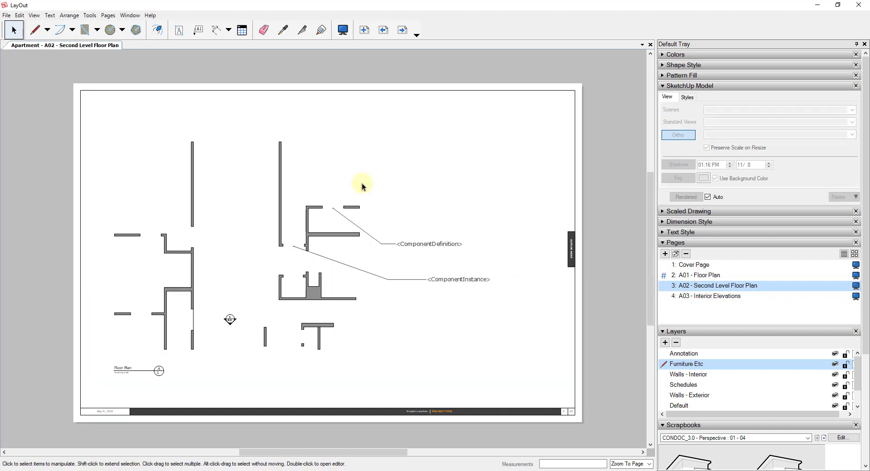
pyautogui.click(349, 234)
pyautogui.press('Delete')
# - Delete the two remaining door labels and the elevation marker, leaving the Floor Plan title in place
pyautogui.click(358, 230)
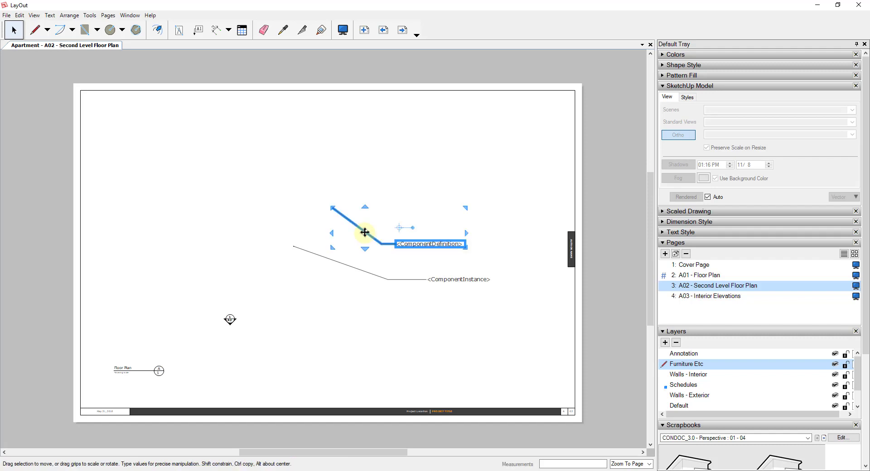
pyautogui.press('Delete')
pyautogui.click(352, 268)
pyautogui.press('Delete')
pyautogui.click(230, 320)
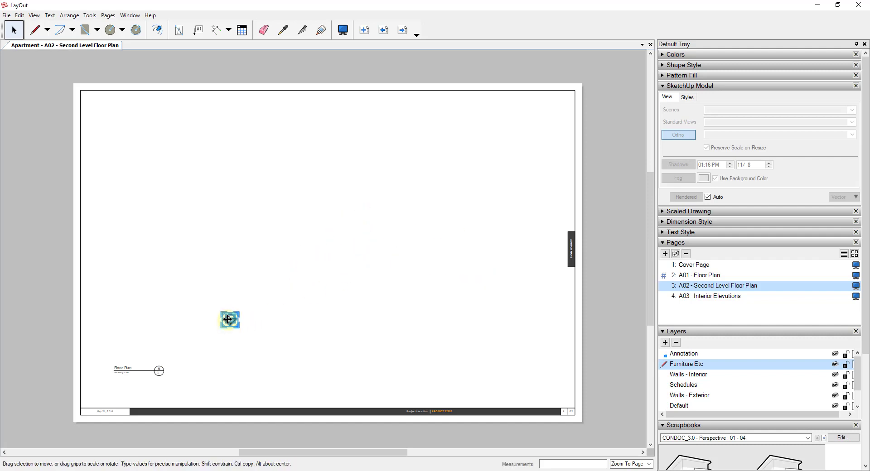
pyautogui.press('Delete')
pyautogui.click(139, 372)
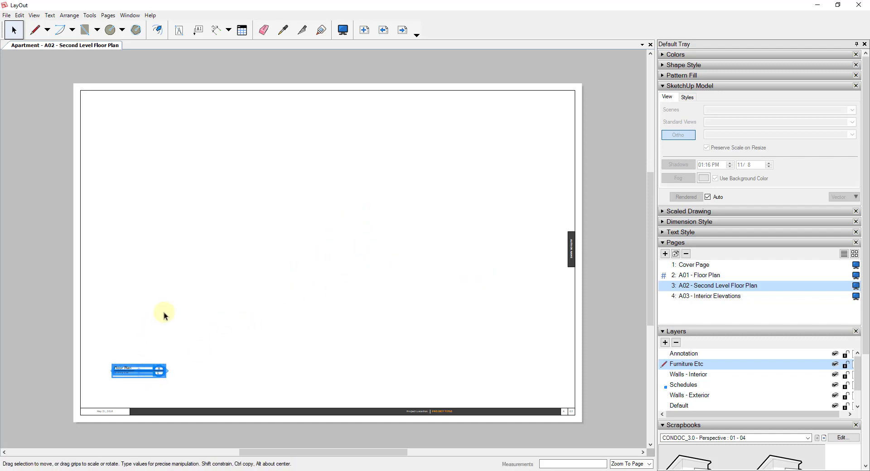
pyautogui.press('Escape')
# - Insert the Apartment Part 8 SketchUp model onto the second-level floor plan page
pyautogui.click(6, 15)
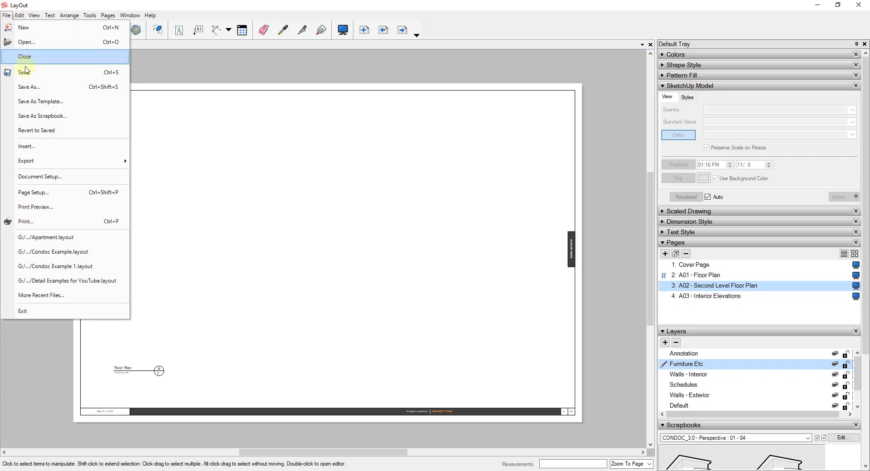
pyautogui.click(43, 145)
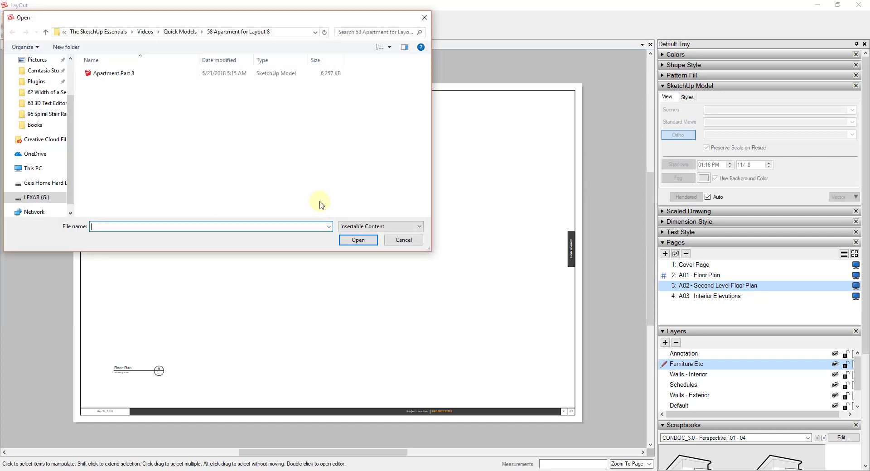
pyautogui.doubleClick(109, 74)
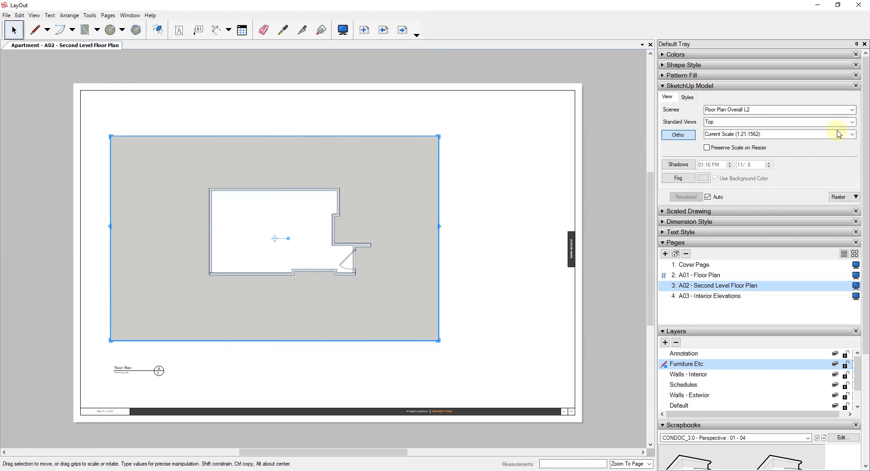
# - Set the inserted viewport's scale to 1" = 1'-0" (1:12) and widen its frame to show the whole plan
pyautogui.click(730, 134)
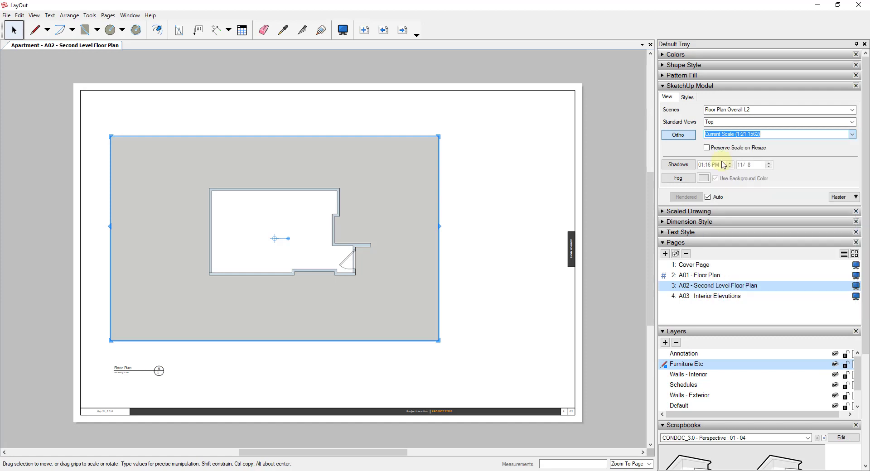
pyautogui.click(723, 160)
pyautogui.click(852, 134)
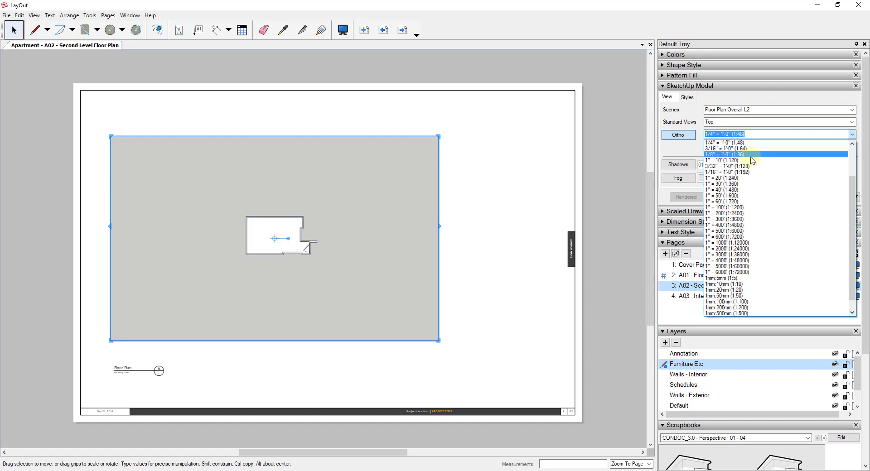
pyautogui.scroll(1, 739, 159)
pyautogui.click(733, 154)
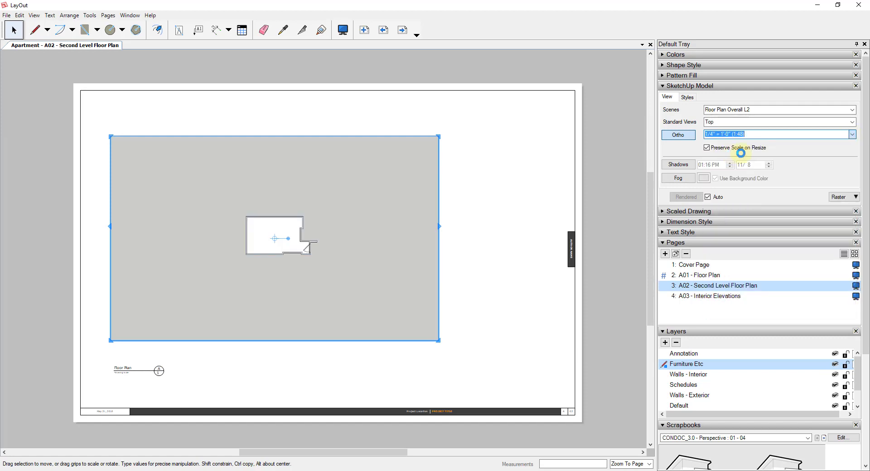
pyautogui.click(851, 134)
pyautogui.scroll(1, 764, 172)
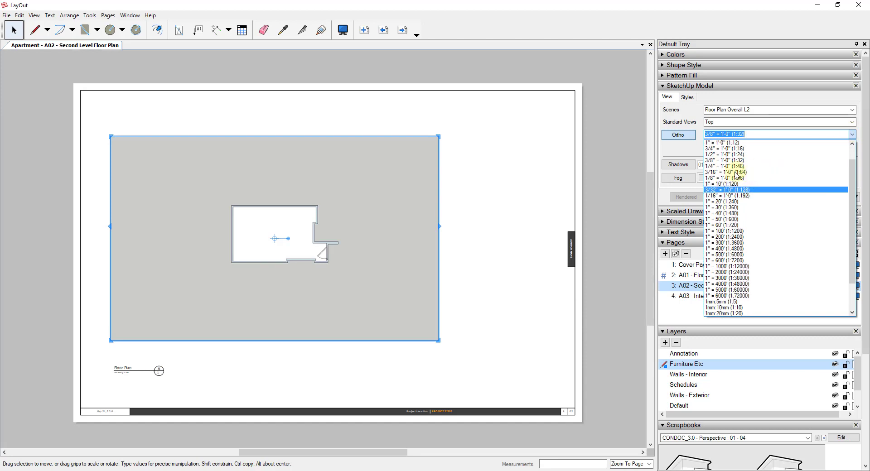
pyautogui.scroll(1, 735, 172)
pyautogui.click(722, 162)
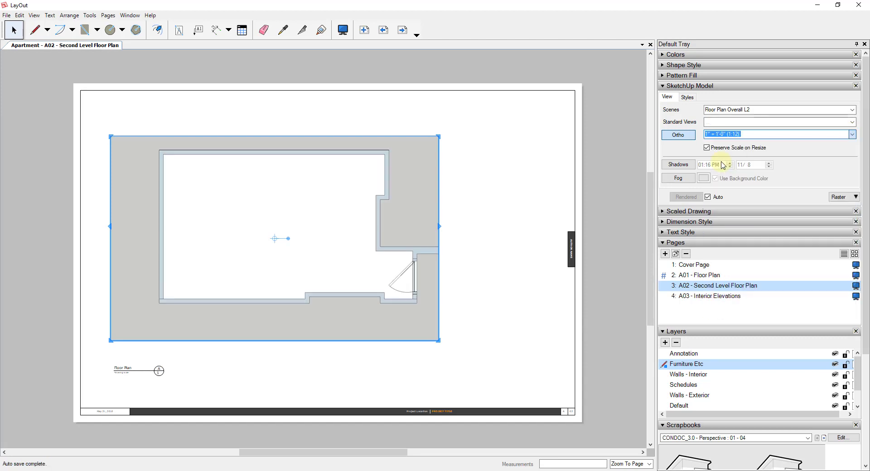
pyautogui.moveTo(439, 227); pyautogui.dragTo(468, 216)
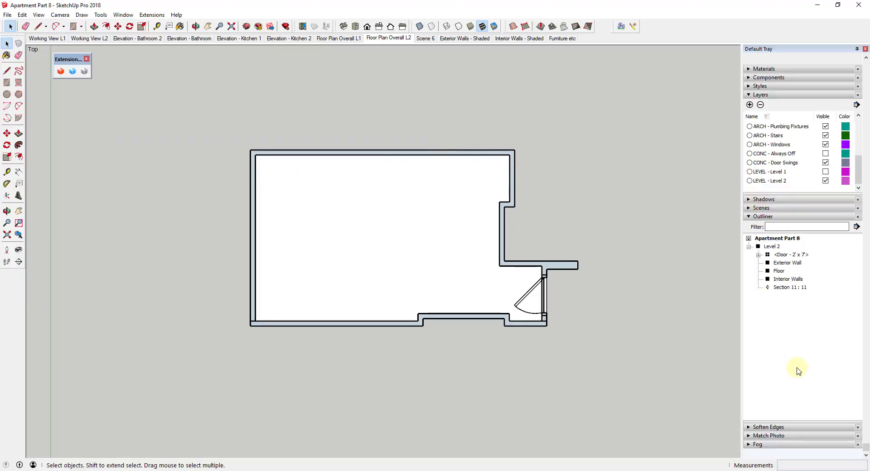
# - In SketchUp, apply the HiddenLine style from the Default Styles and update the Floor Plan Overall L2 scene with it
pyautogui.click(750, 87)
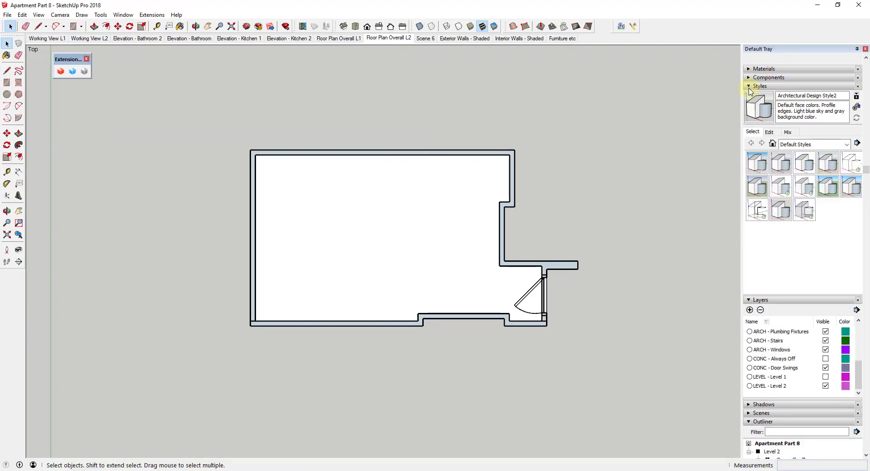
pyautogui.click(851, 164)
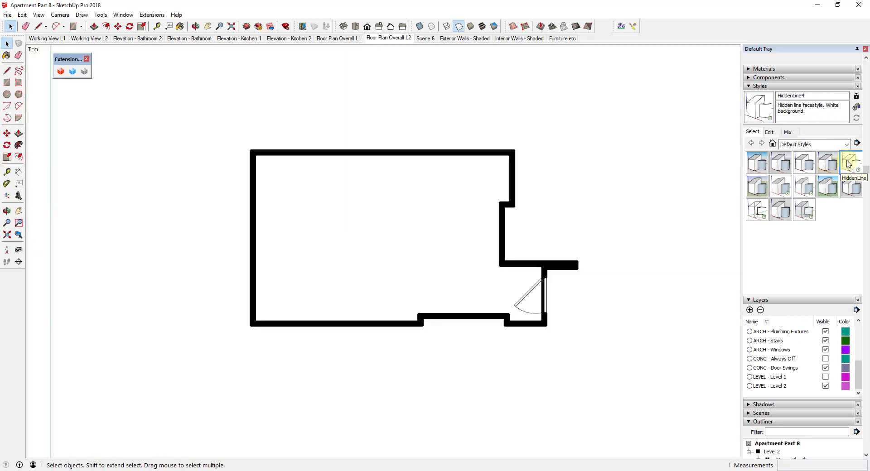
pyautogui.rightClick(391, 38)
pyautogui.click(414, 74)
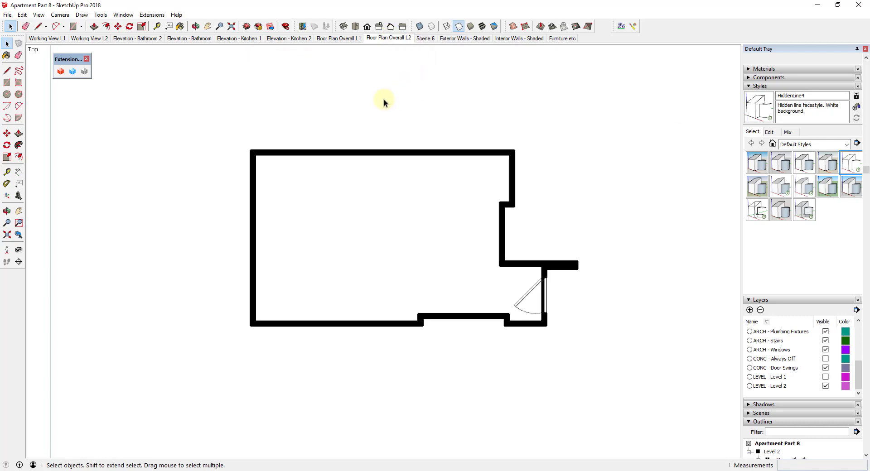
# - Save the SketchUp model, switch to LayOut, and update the second-level plan viewport's model reference
pyautogui.click(13, 16)
pyautogui.click(27, 49)
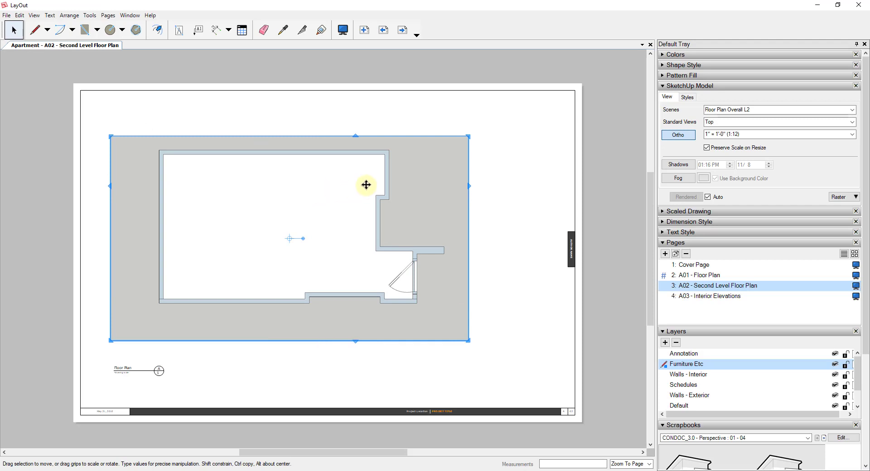
pyautogui.rightClick(313, 199)
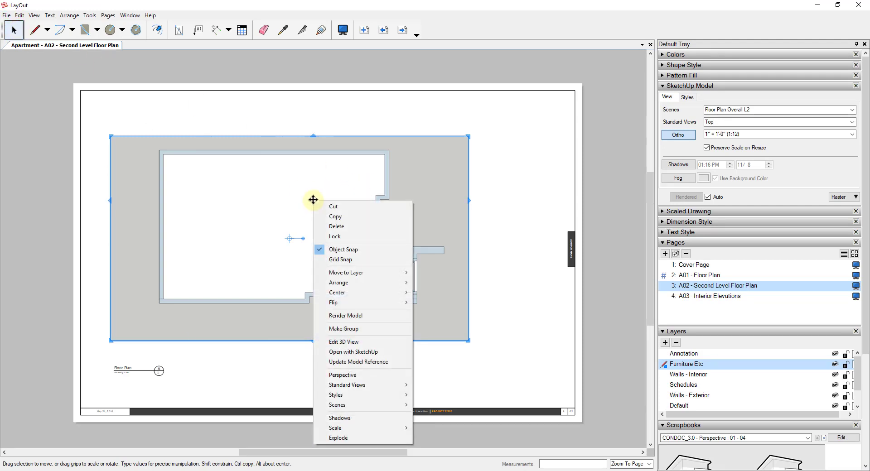
pyautogui.click(374, 362)
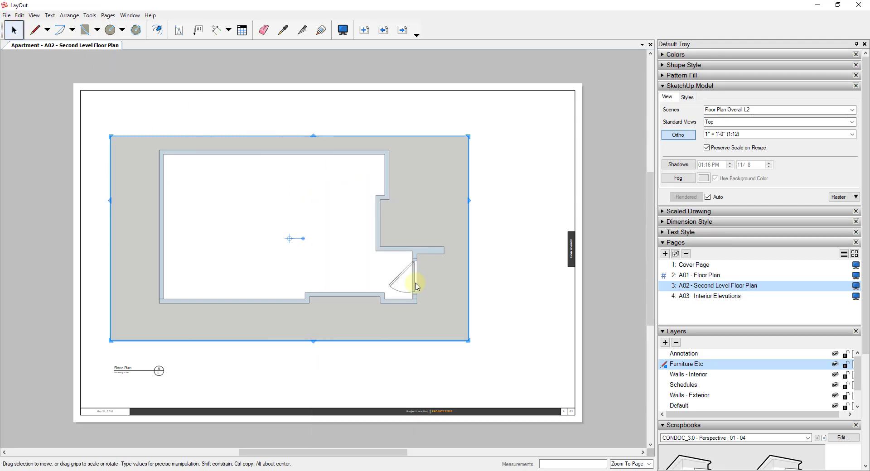
pyautogui.click(484, 226)
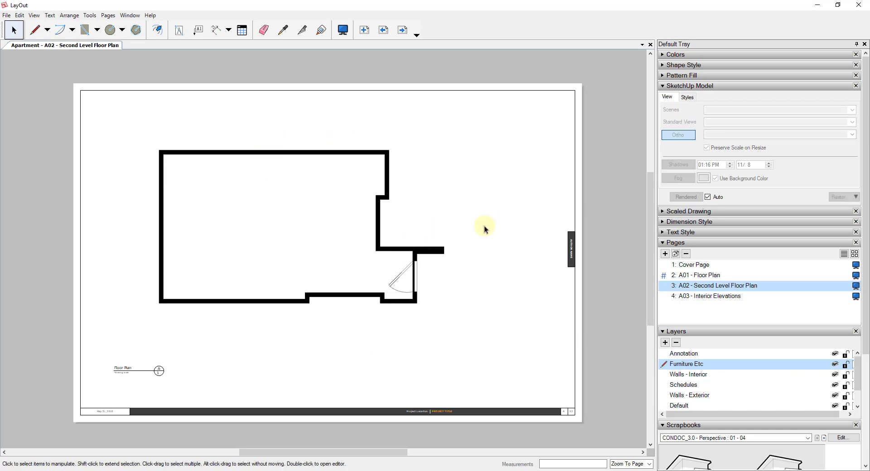
# - Narrow the floor plan viewport's frame from both sides and move it down closer to the Floor Plan title
pyautogui.click(387, 224)
pyautogui.moveTo(468, 226)
pyautogui.mouseDown()
pyautogui.moveTo(406, 228)
pyautogui.moveTo(457, 226)
pyautogui.mouseUp()
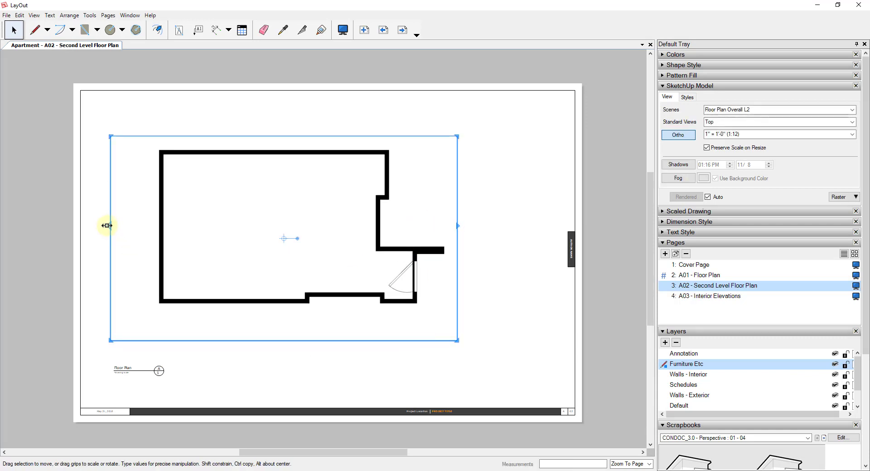
pyautogui.moveTo(107, 225); pyautogui.dragTo(138, 225)
pyautogui.moveTo(284, 219); pyautogui.dragTo(250, 244)
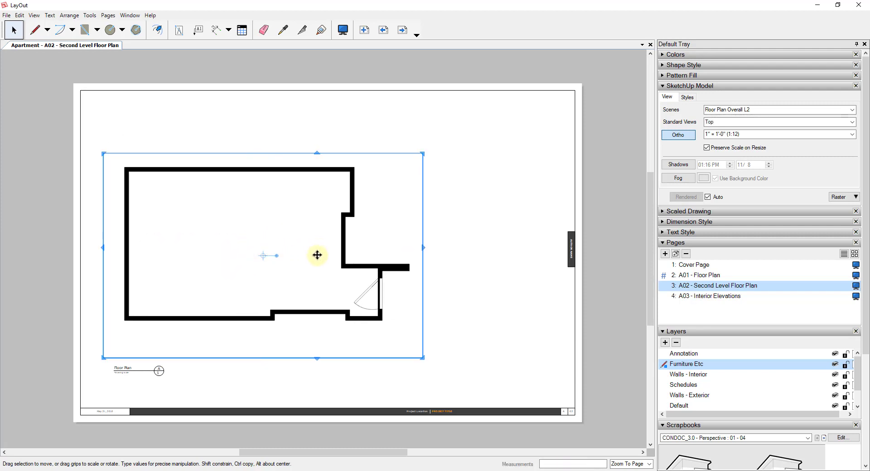
pyautogui.click(461, 248)
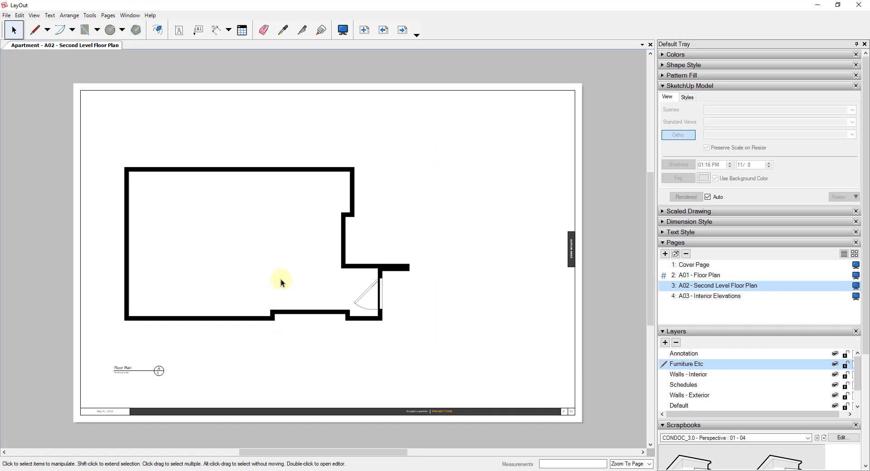
# - Change the drawing title below the plan to "2nd Floor Plan"
pyautogui.scroll(1, 307, 247)
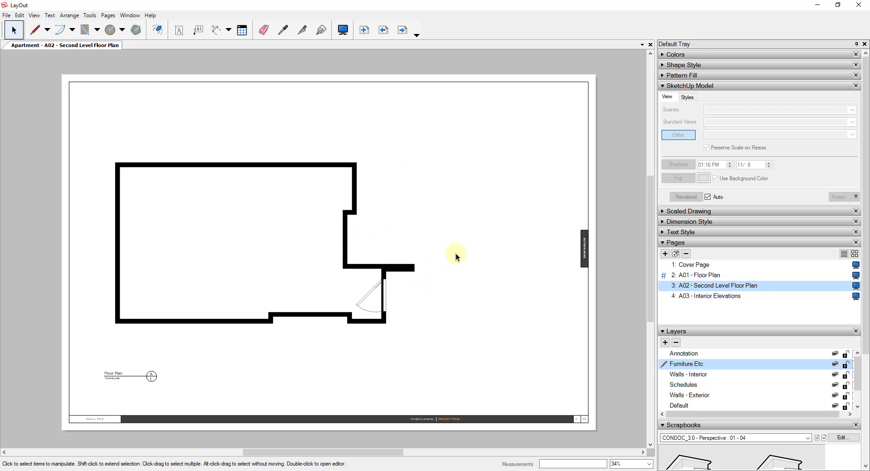
pyautogui.scroll(1, 372, 261)
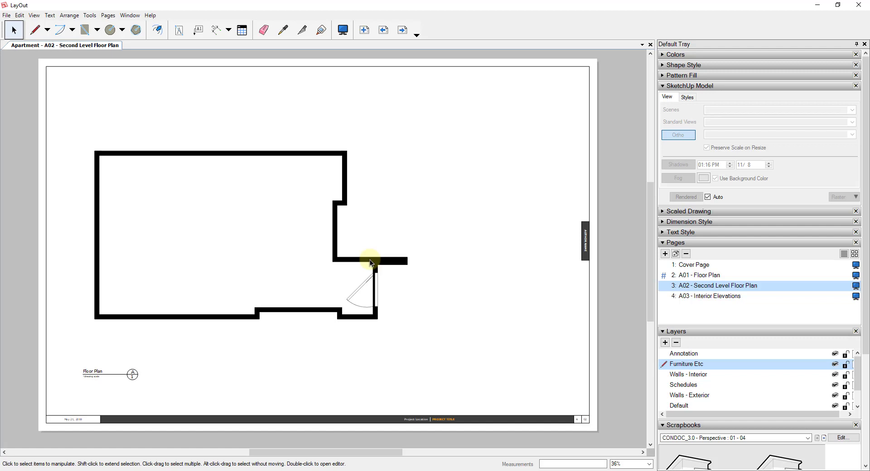
pyautogui.scroll(3, 95, 372)
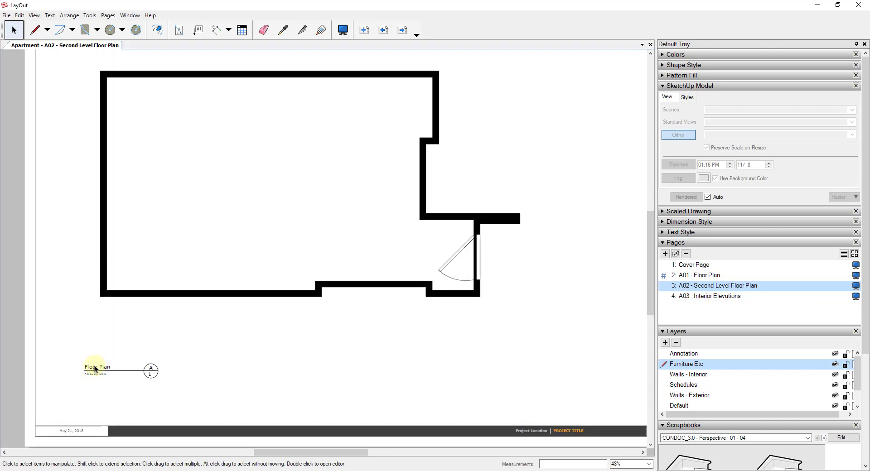
pyautogui.doubleClick(95, 370)
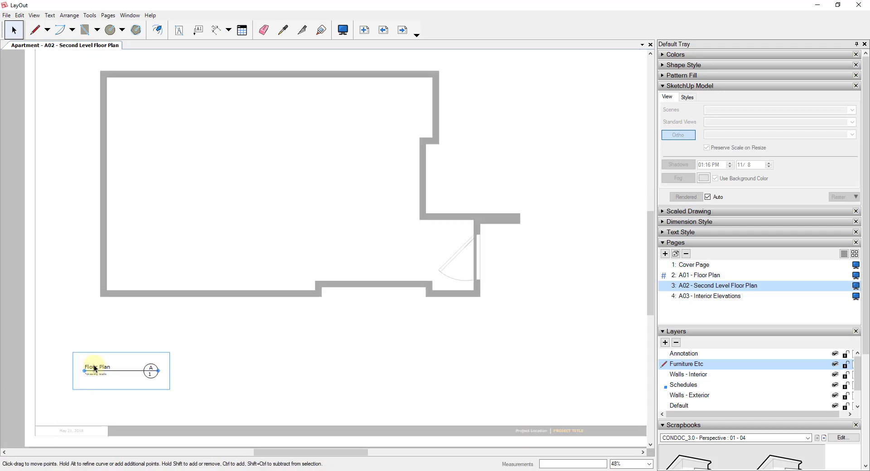
pyautogui.scroll(4, 91, 368)
pyautogui.doubleClick(95, 361)
pyautogui.write('2nd')
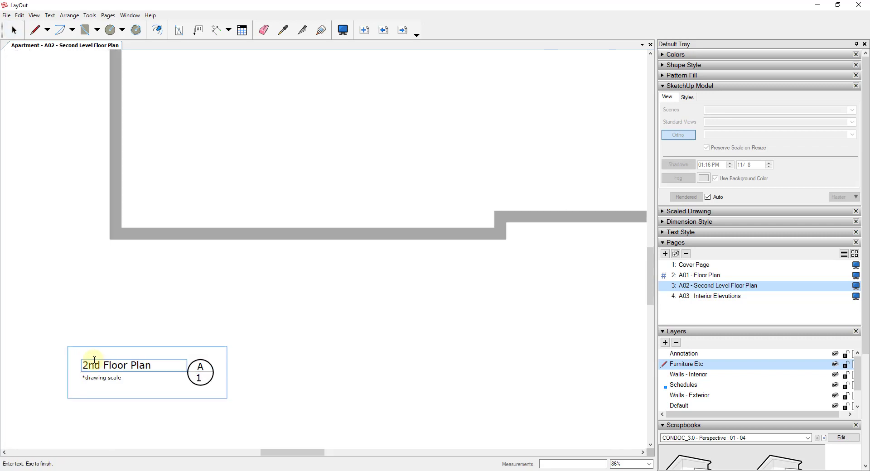
pyautogui.press('Escape')
pyautogui.scroll(-7, 290, 330)
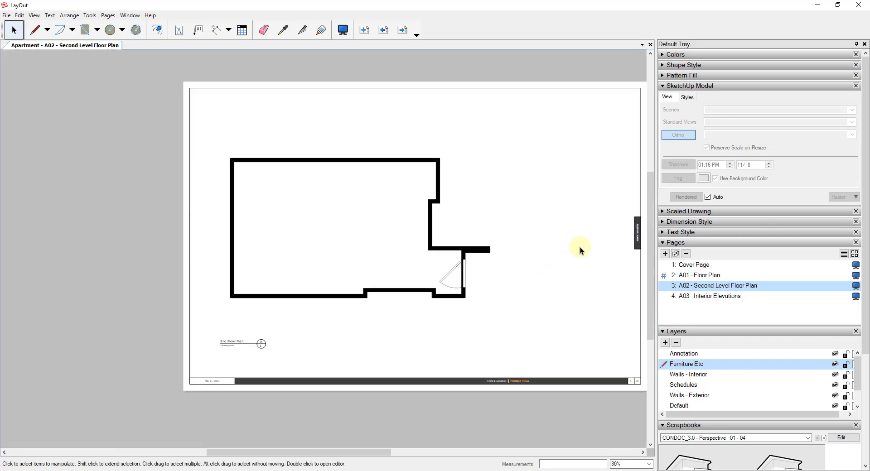